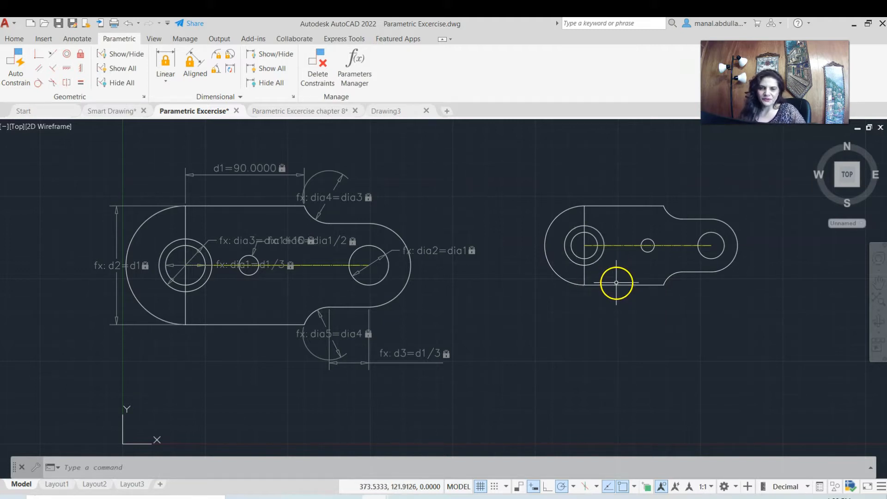
Check the straight edges and large arc of the unconstrained bracket copy by selecting them, and clear the selection.
{"action": "left_click", "coordinate": [606, 285]}
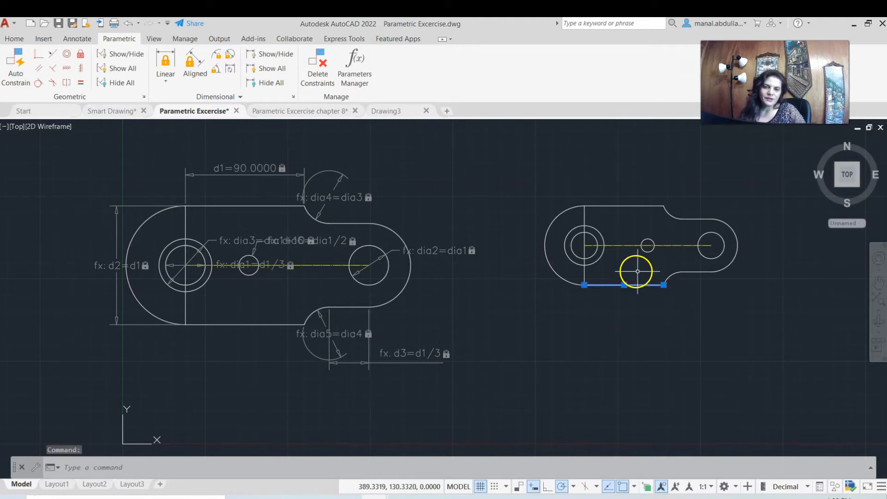
{"action": "left_click", "coordinate": [617, 206]}
{"action": "left_click", "coordinate": [549, 264]}
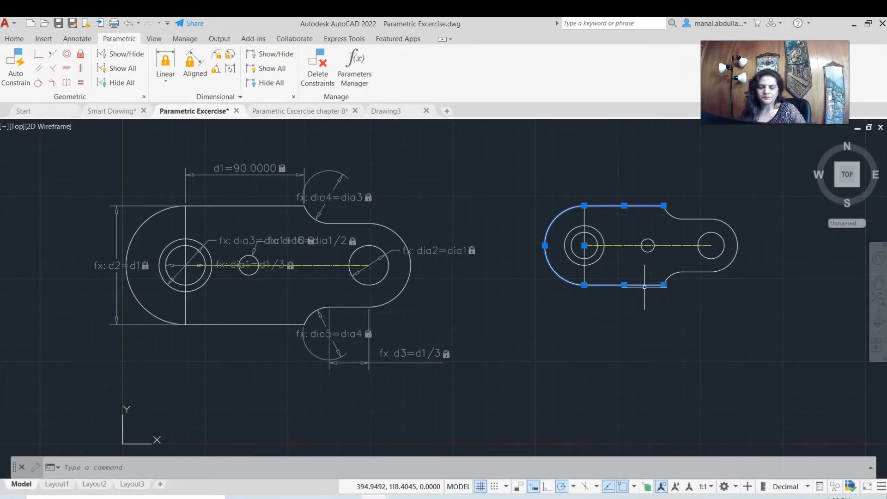
{"action": "key", "text": "Escape"}
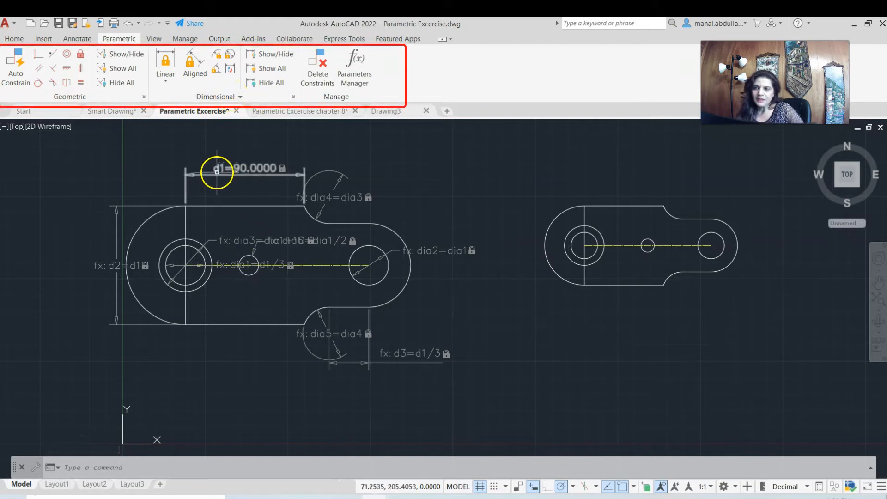
Set the d1 horizontal dimensional constraint of the constrained bracket to 60.
{"action": "left_click", "coordinate": [248, 167]}
{"action": "double_click", "coordinate": [254, 170]}
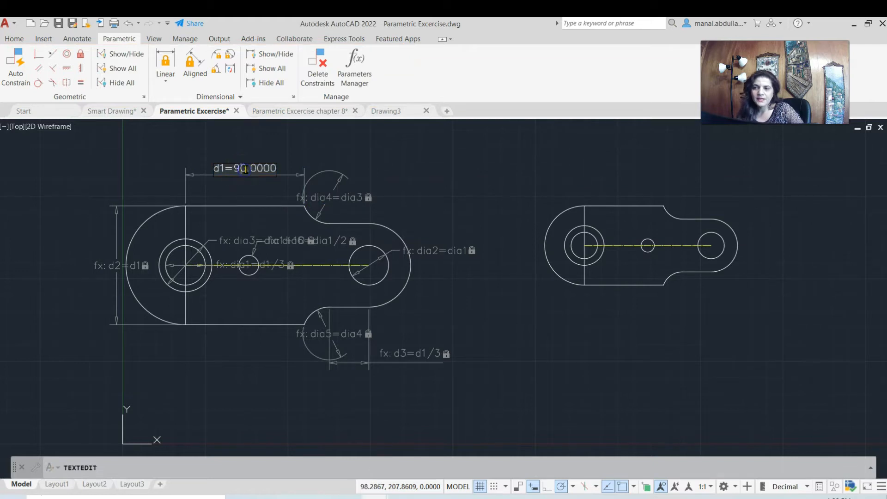
{"action": "left_click", "coordinate": [417, 195]}
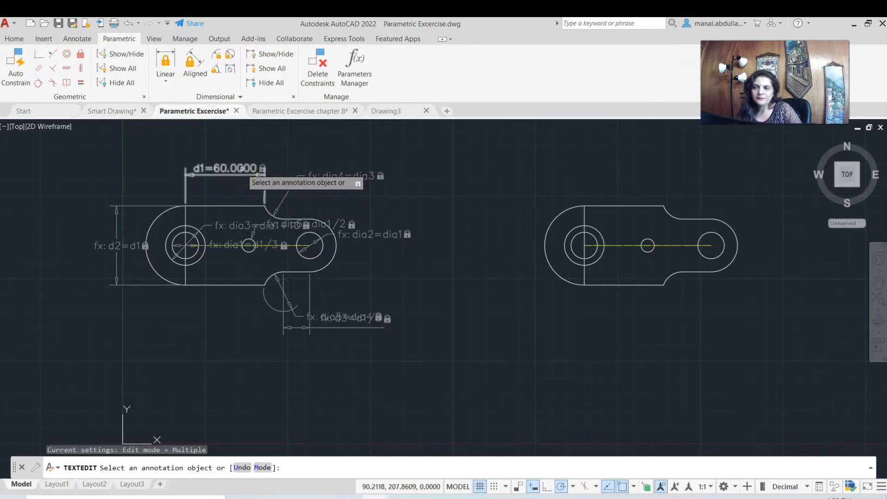
{"action": "key", "text": "Escape"}
Show all geometric constraint markers on the constrained bracket and hide them again.
{"action": "left_click", "coordinate": [225, 189]}
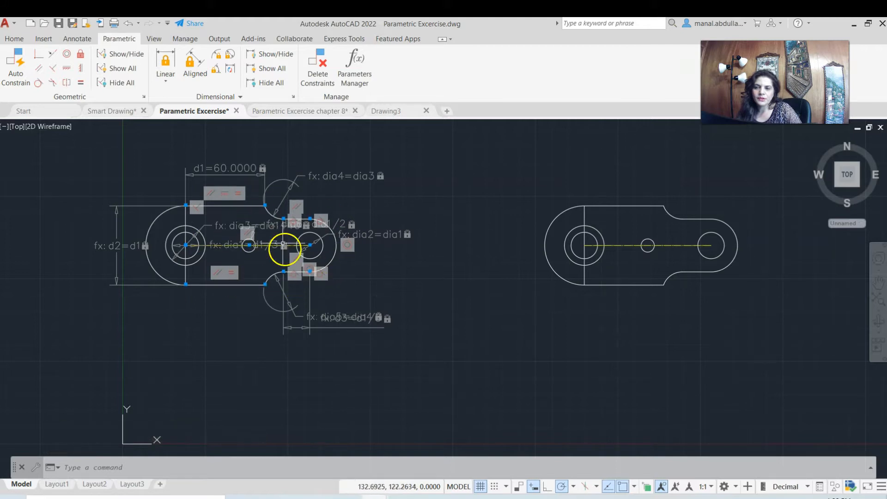
{"action": "left_click", "coordinate": [124, 83]}
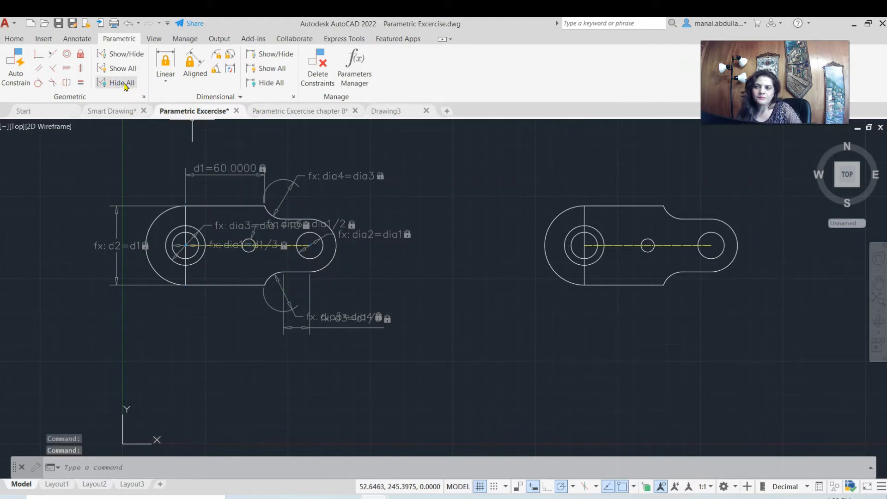
{"action": "left_click", "coordinate": [119, 68]}
{"action": "left_click", "coordinate": [113, 56]}
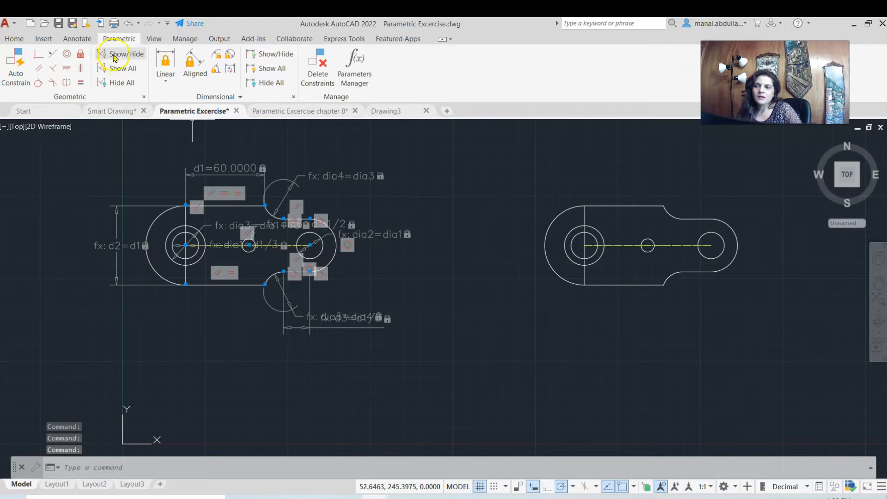
{"action": "left_click", "coordinate": [117, 82]}
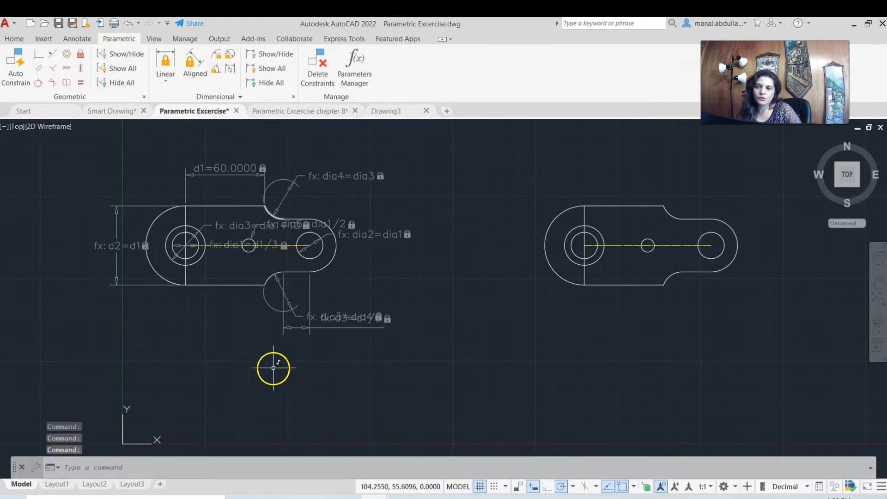
{"action": "left_click", "coordinate": [114, 69]}
{"action": "left_click", "coordinate": [117, 82]}
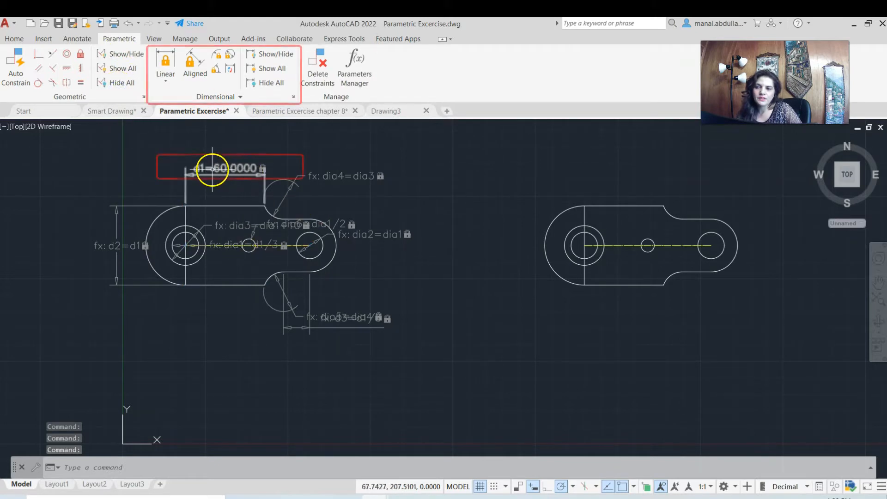
Hide all dimensional constraints on the bracket and show them again.
{"action": "scroll", "coordinate": [212, 177], "scroll_direction": "up", "scroll_amount": 2}
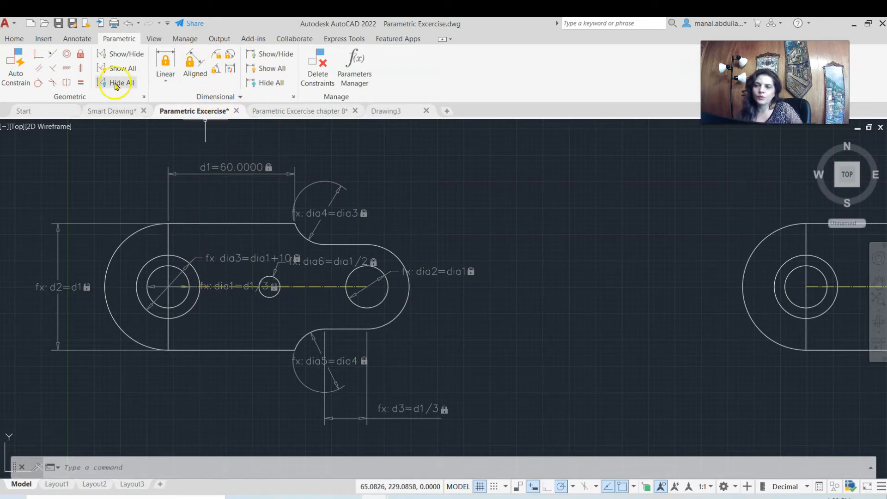
{"action": "left_click", "coordinate": [266, 82]}
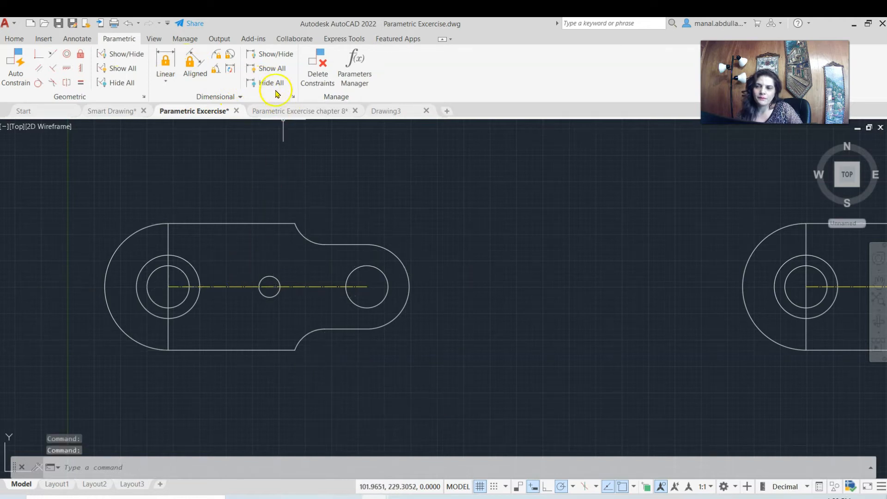
{"action": "left_click", "coordinate": [272, 68]}
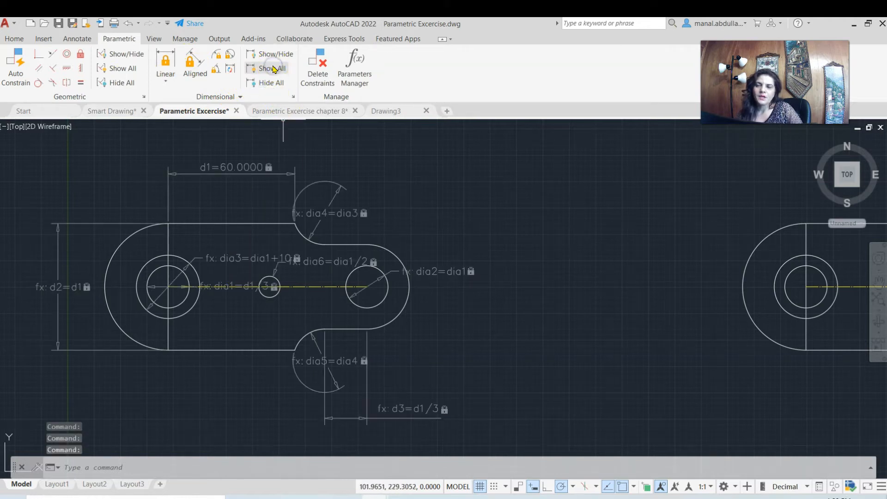
Open the Parameters Manager and review the expressions of d1, d2, d3, dia1 and dia2.
{"action": "left_click", "coordinate": [359, 84]}
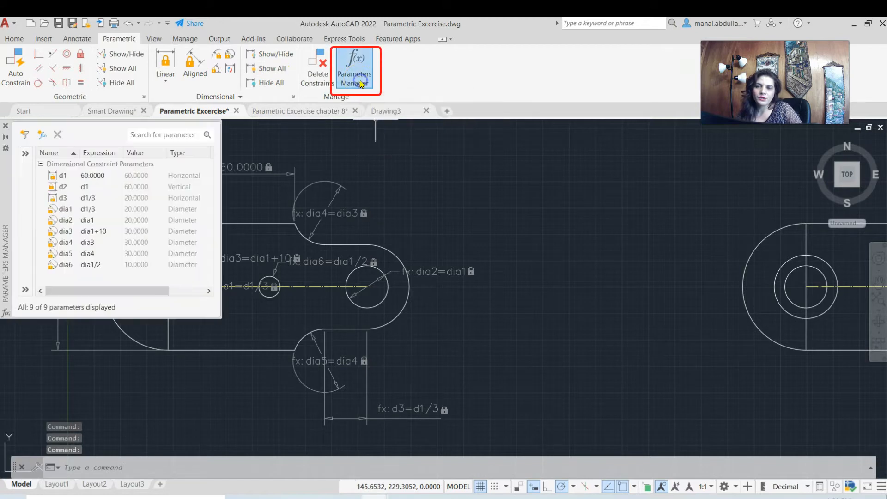
{"action": "left_click", "coordinate": [85, 187]}
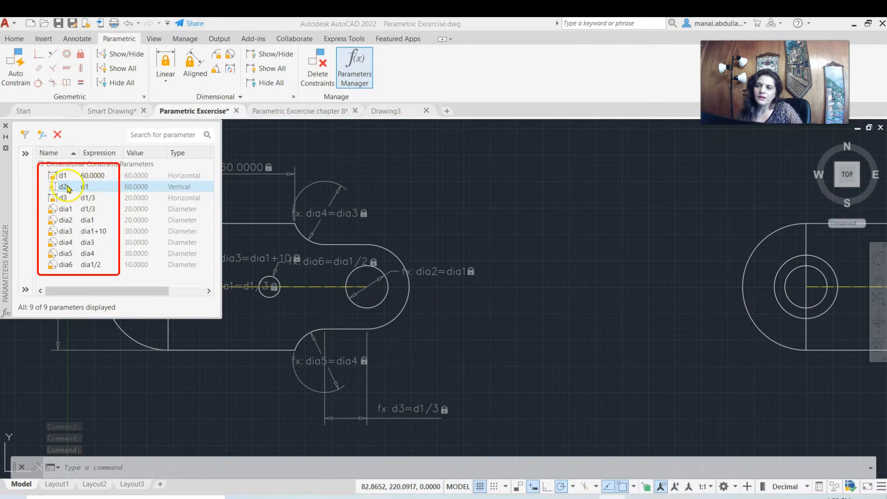
{"action": "left_click", "coordinate": [95, 178]}
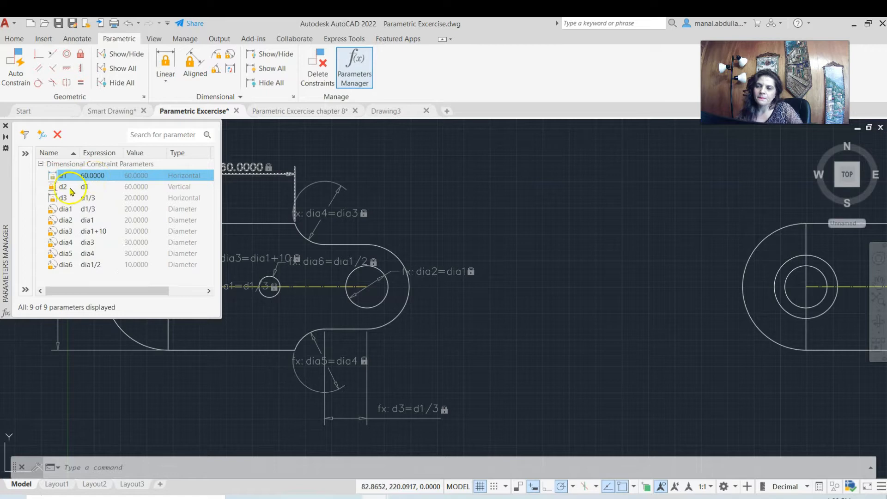
{"action": "left_click", "coordinate": [88, 186]}
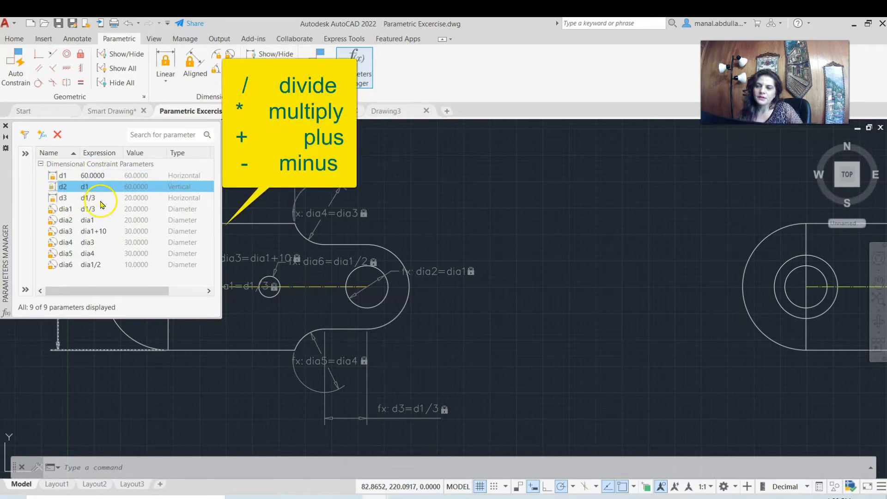
{"action": "left_click", "coordinate": [100, 199]}
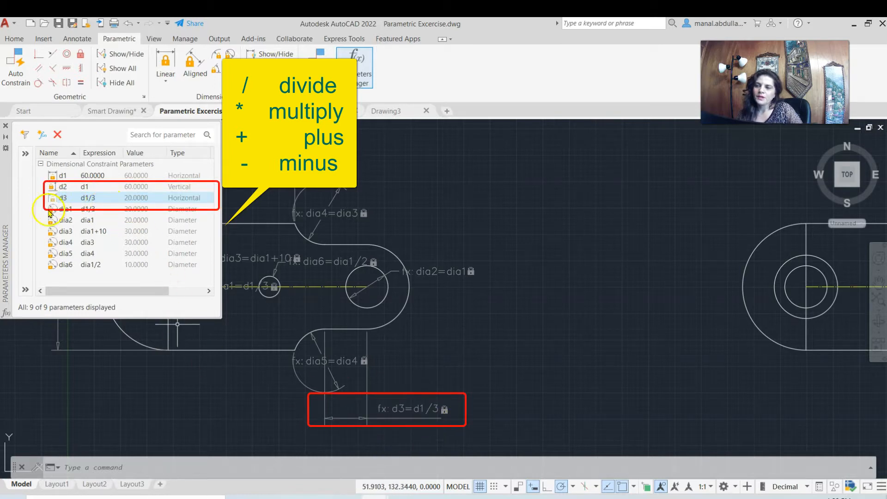
{"action": "left_click", "coordinate": [101, 210]}
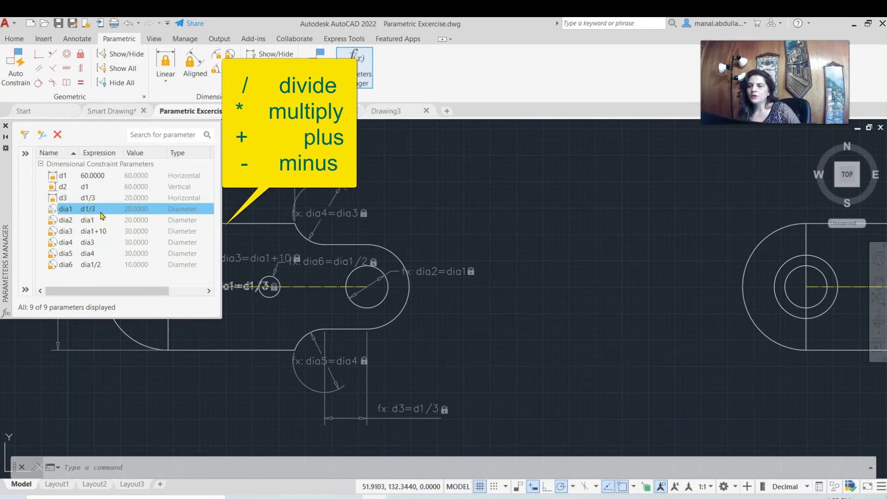
{"action": "left_click", "coordinate": [67, 221]}
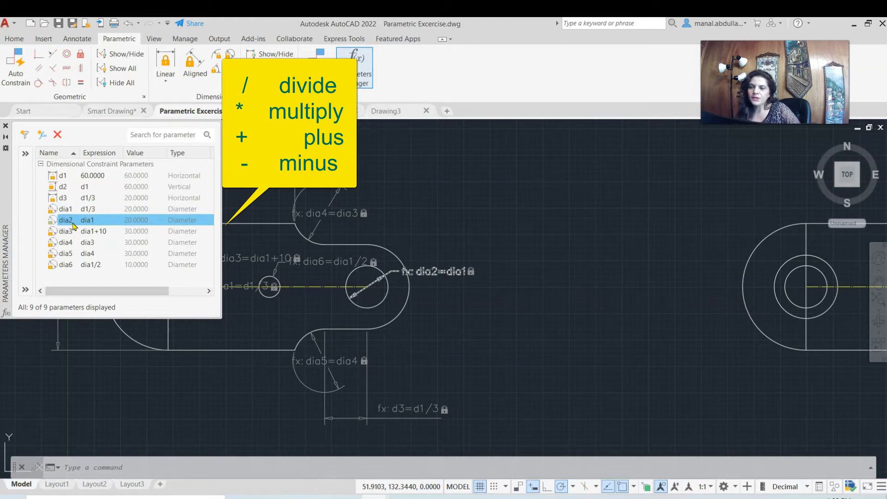
Move the Parameters Manager clear of the constrained bracket and review the expressions of dia2, dia3 and dia4.
{"action": "left_click_drag", "start_coordinate": [6, 182], "coordinate": [461, 228]}
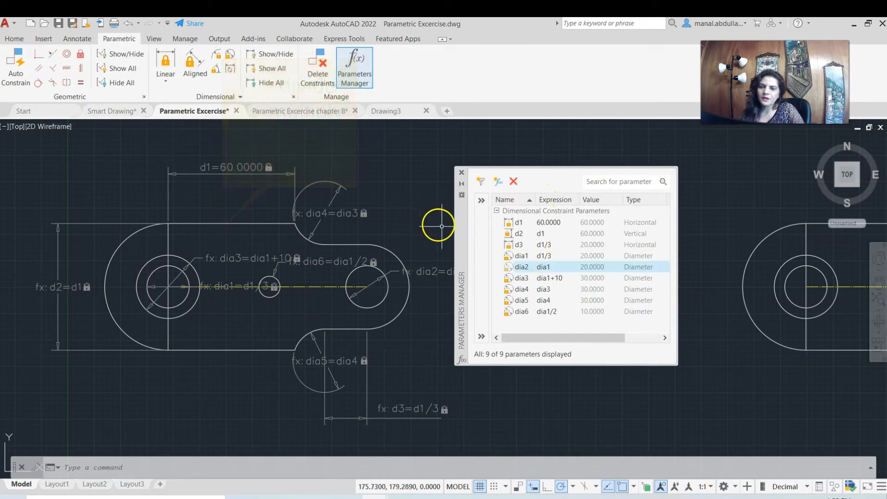
{"action": "left_click_drag", "start_coordinate": [462, 223], "coordinate": [496, 190]}
{"action": "left_click", "coordinate": [578, 234]}
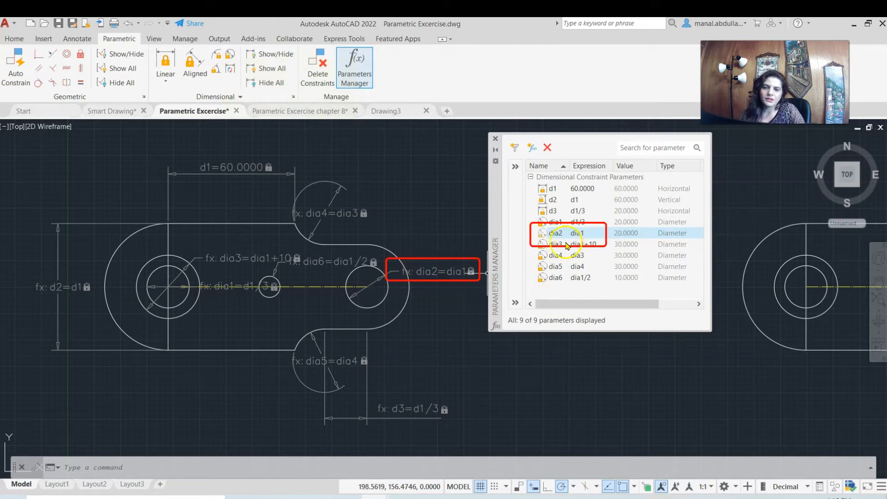
{"action": "left_click", "coordinate": [583, 244]}
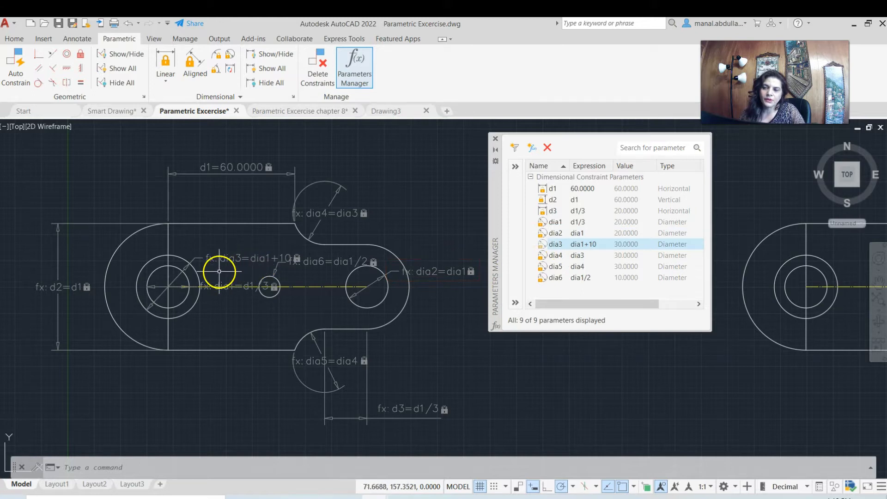
{"action": "left_click", "coordinate": [586, 256]}
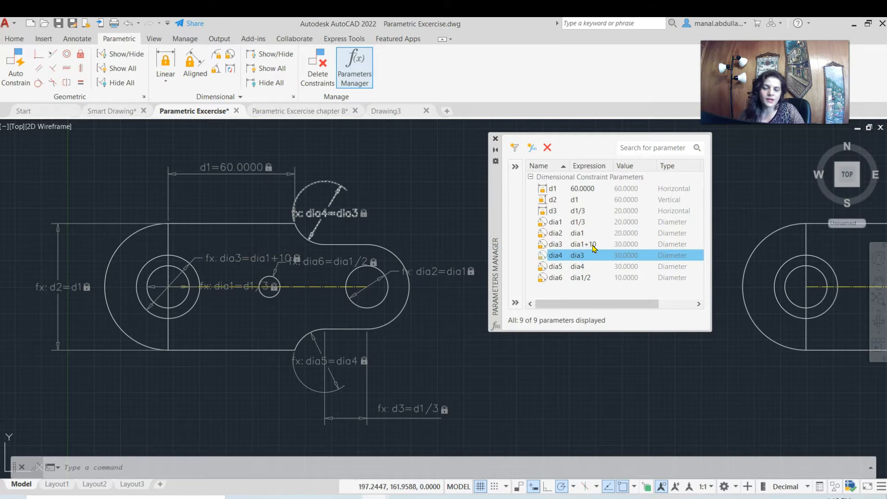
Open the dia3 expression for editing, leave it without a new entry and close the Parameters Manager.
{"action": "left_click", "coordinate": [593, 246]}
{"action": "left_click", "coordinate": [593, 244]}
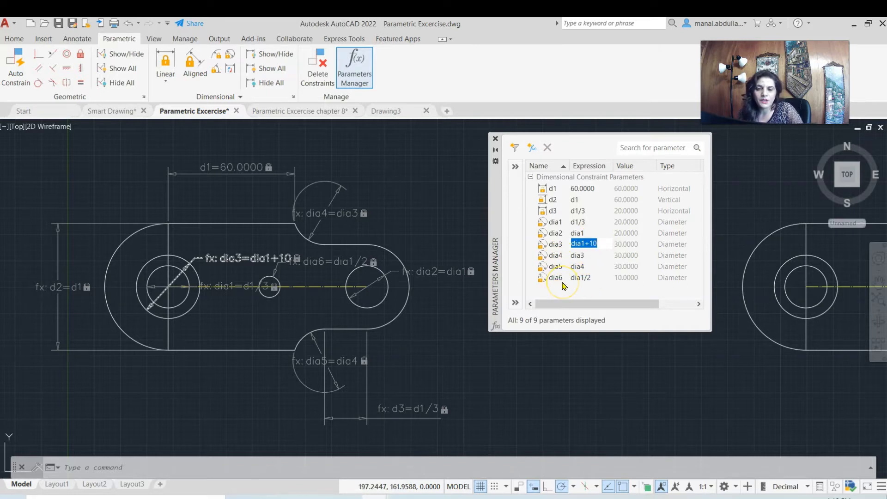
{"action": "left_click", "coordinate": [494, 210]}
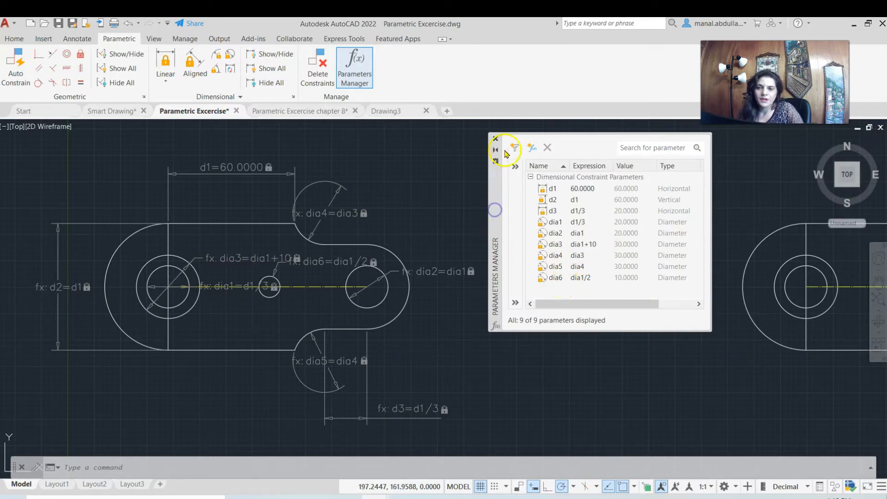
{"action": "left_click", "coordinate": [495, 141]}
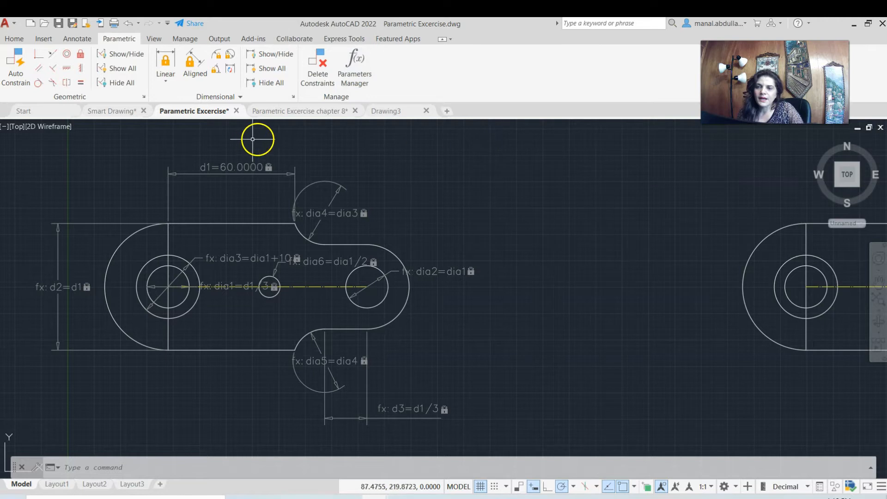
Switch to the Parametric Excercise chapter 8 drawing.
{"action": "scroll", "coordinate": [564, 279], "scroll_direction": "down", "scroll_amount": 2}
{"action": "middle_click_drag", "start_coordinate": [618, 273], "coordinate": [451, 310]}
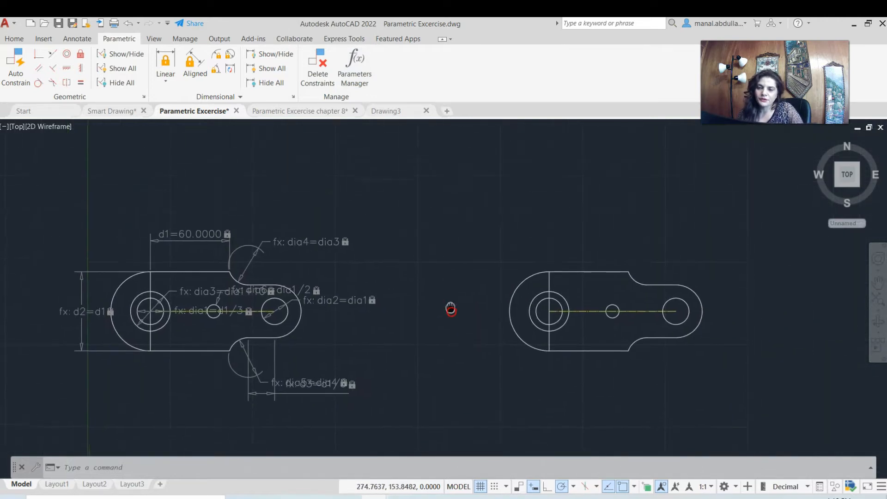
{"action": "scroll", "coordinate": [452, 307], "scroll_direction": "down", "scroll_amount": 2}
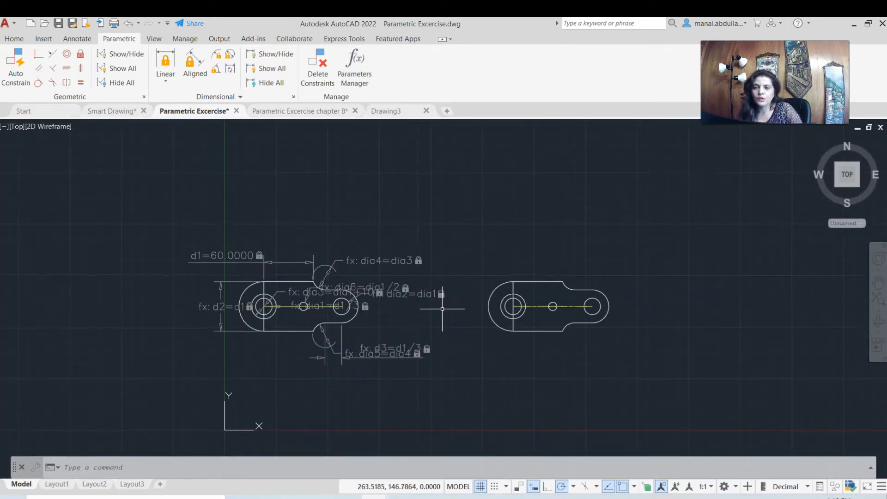
{"action": "scroll", "coordinate": [447, 292], "scroll_direction": "up", "scroll_amount": 2}
{"action": "left_click", "coordinate": [287, 112]}
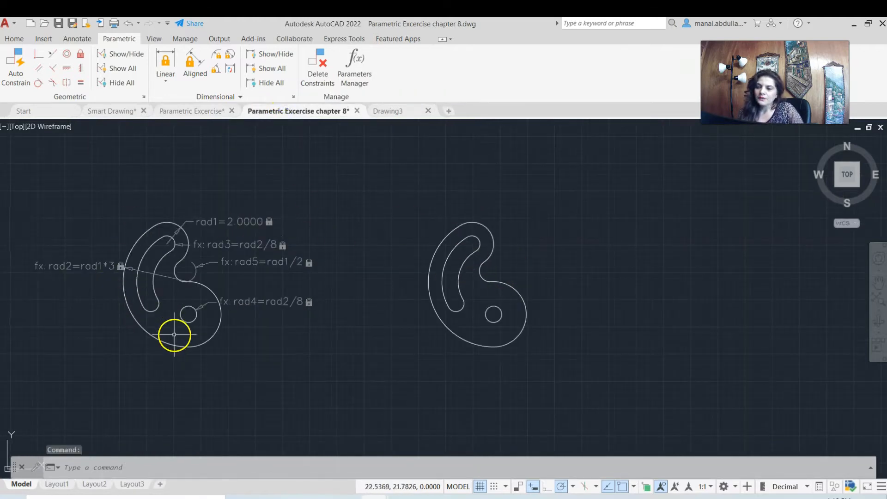
Examine the outer arcs of the unconstrained slotted part beside the constrained one, leaving nothing selected.
{"action": "scroll", "coordinate": [224, 337], "scroll_direction": "down", "scroll_amount": 2}
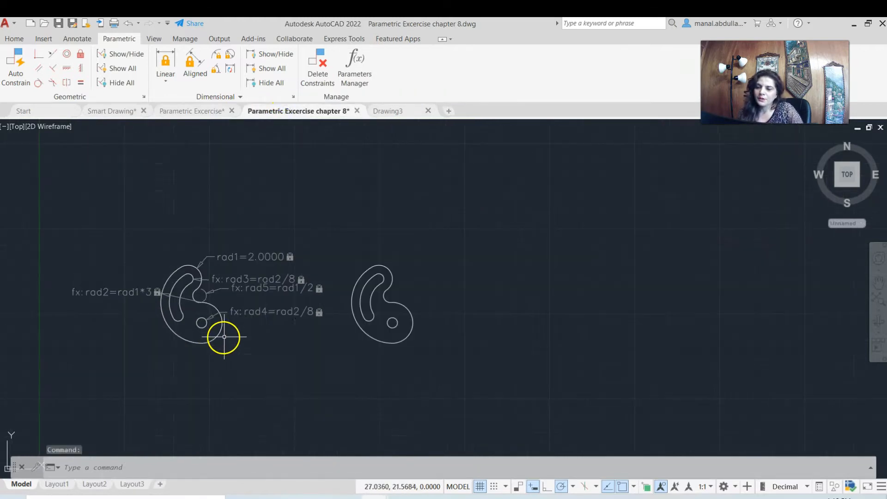
{"action": "left_click", "coordinate": [371, 337]}
{"action": "left_click", "coordinate": [392, 302]}
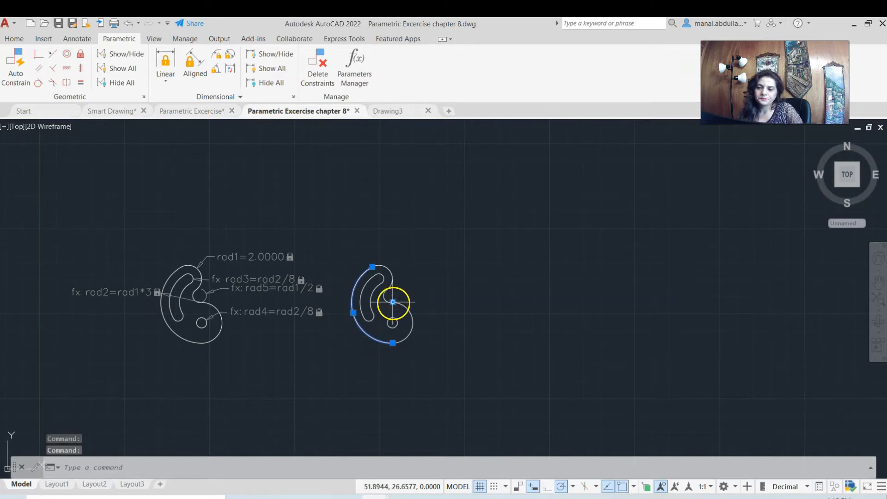
{"action": "left_click", "coordinate": [402, 313]}
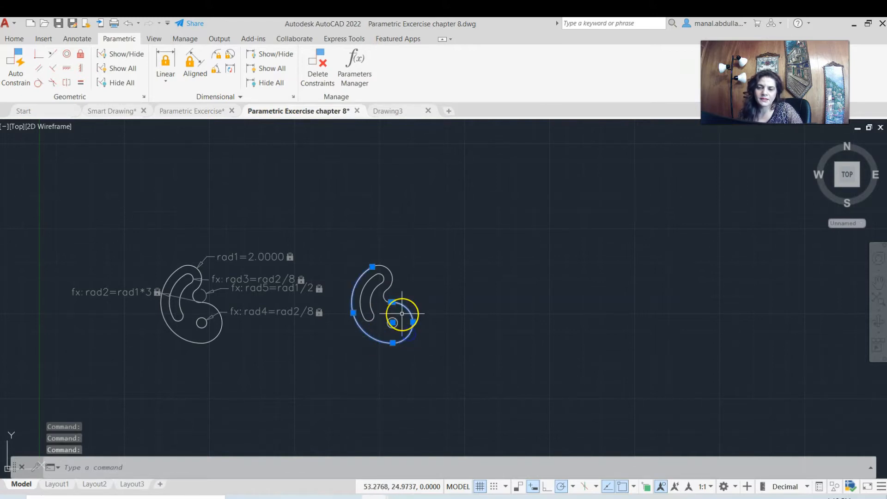
{"action": "key", "text": "Escape"}
{"action": "scroll", "coordinate": [375, 311], "scroll_direction": "up", "scroll_amount": 4}
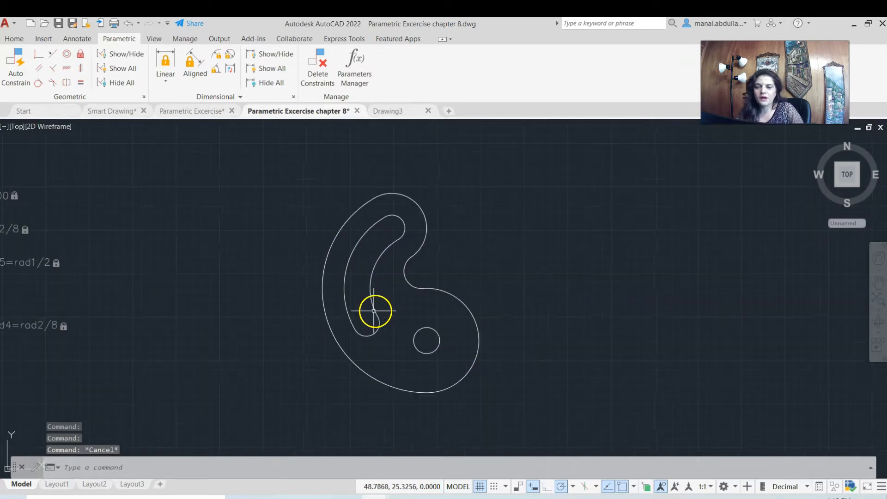
{"action": "scroll", "coordinate": [415, 323], "scroll_direction": "down", "scroll_amount": 2}
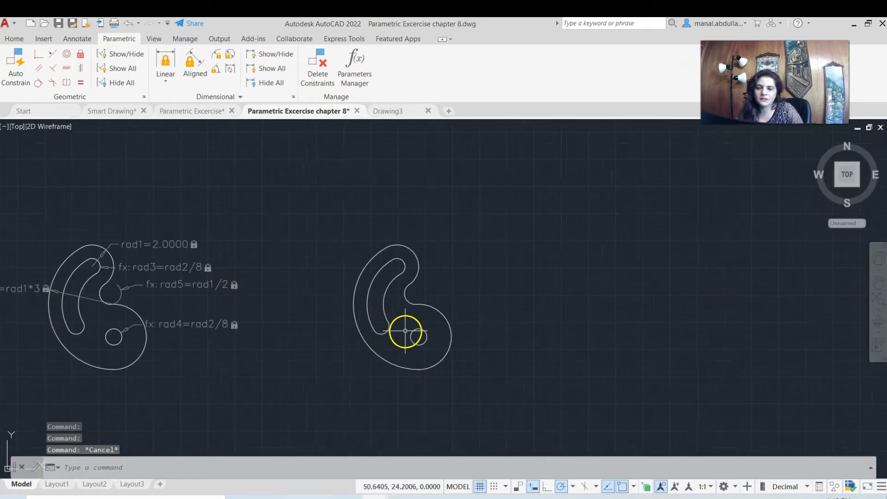
Check the rad2 expression on the constrained slotted part without changing it, and set its rad1 radius to 3.
{"action": "middle_click_drag", "start_coordinate": [317, 322], "coordinate": [475, 312]}
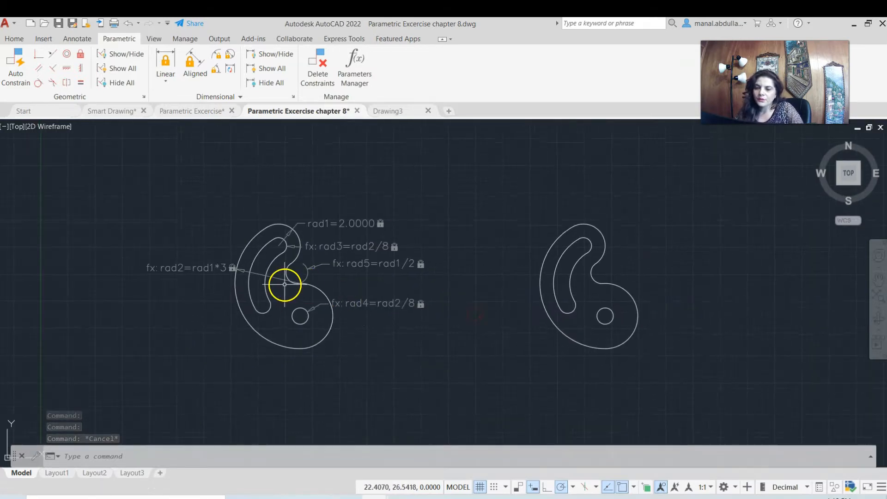
{"action": "left_click", "coordinate": [198, 270]}
{"action": "double_click", "coordinate": [188, 266]}
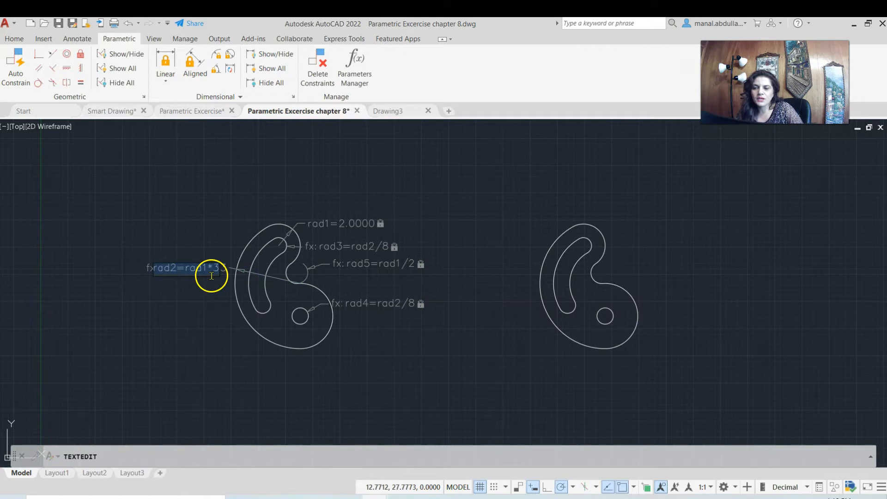
{"action": "left_click", "coordinate": [198, 303]}
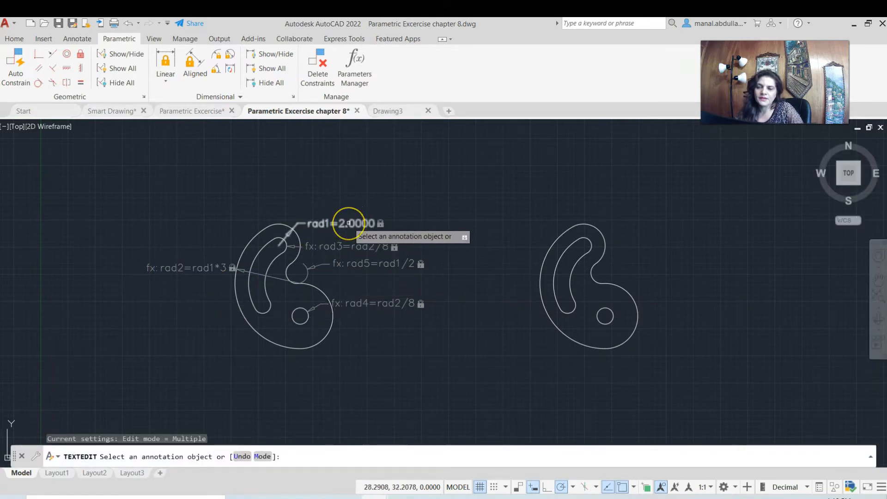
{"action": "left_click", "coordinate": [349, 223]}
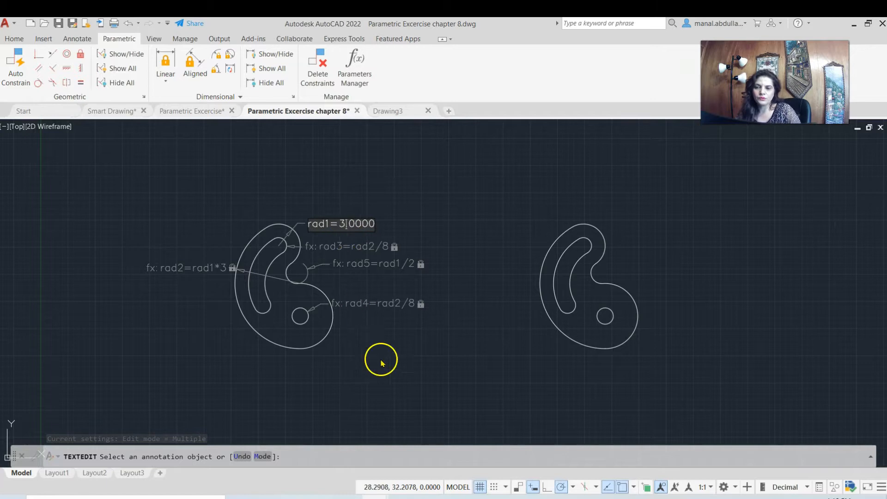
{"action": "key", "text": "Return"}
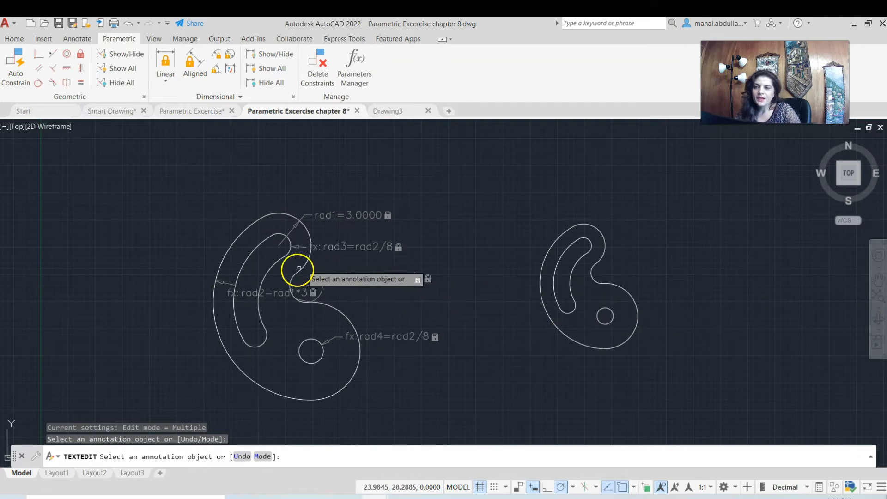
Set the rad1 expression to 2 in the Parameters Manager.
{"action": "left_click", "coordinate": [352, 85]}
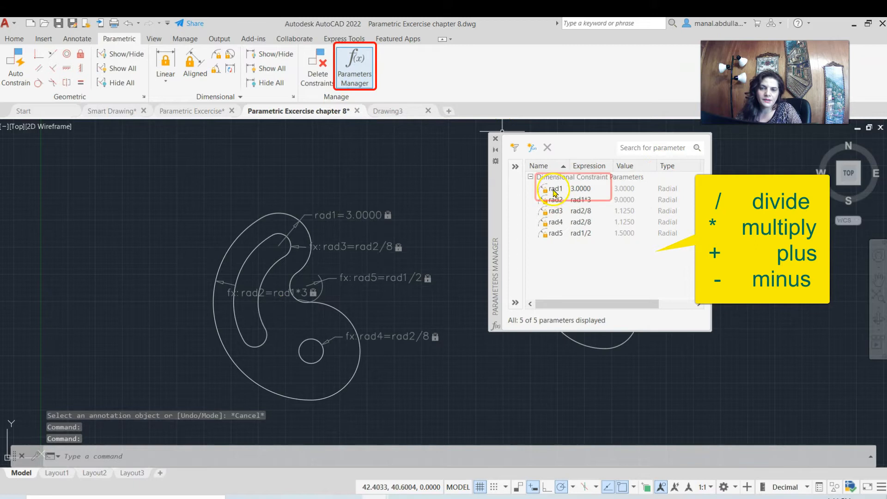
{"action": "double_click", "coordinate": [591, 190]}
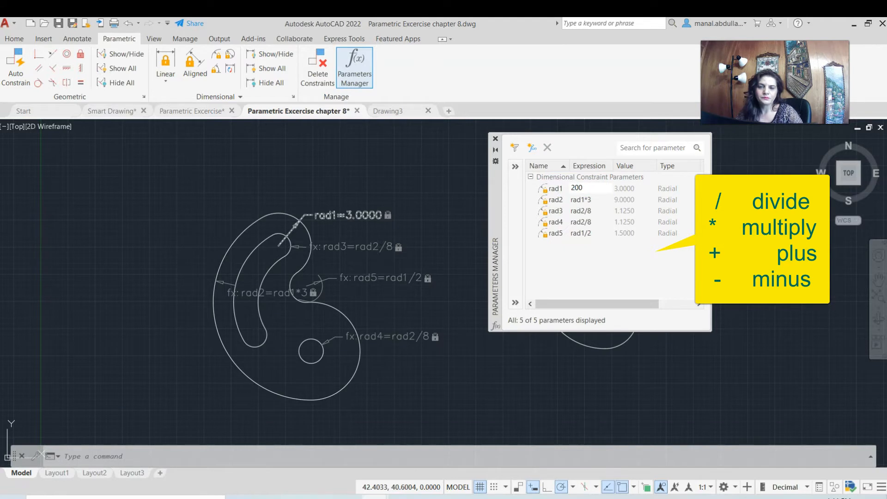
{"action": "type", "text": "2"}
{"action": "key", "text": "Return"}
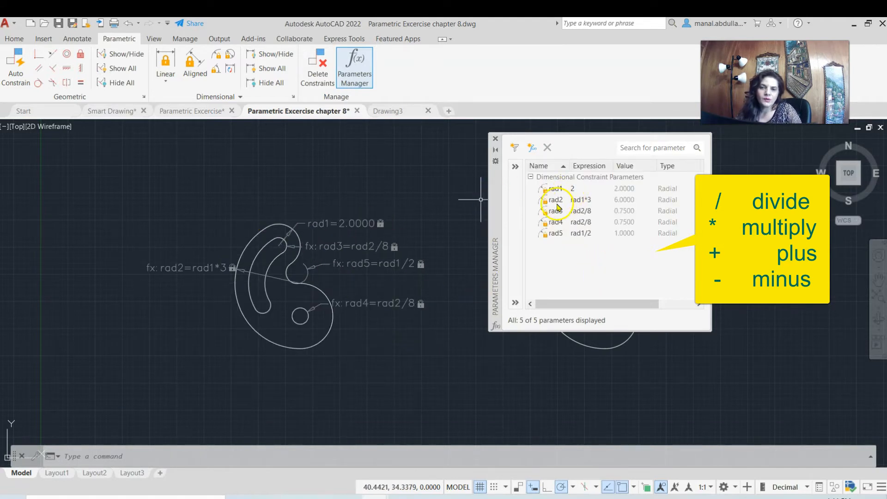
Review the rad2 and rad3 expressions in the Parameters Manager and close it without changes.
{"action": "left_click", "coordinate": [600, 203]}
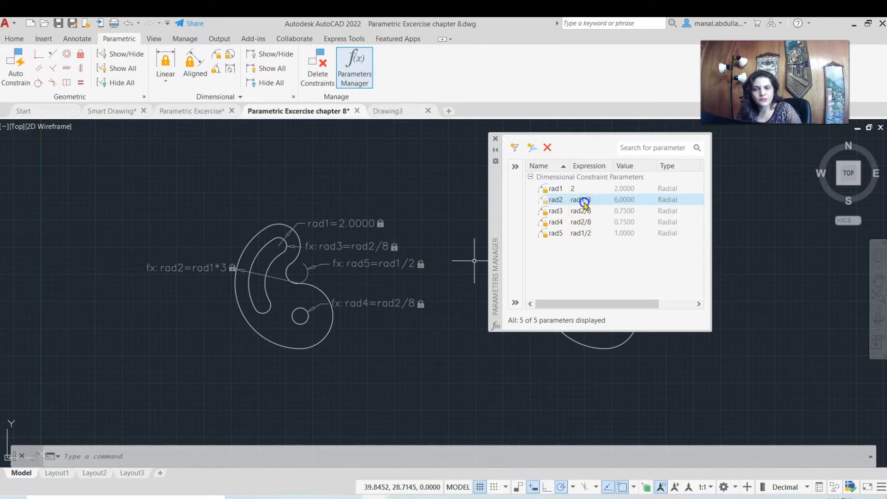
{"action": "double_click", "coordinate": [583, 200]}
{"action": "left_click", "coordinate": [595, 211]}
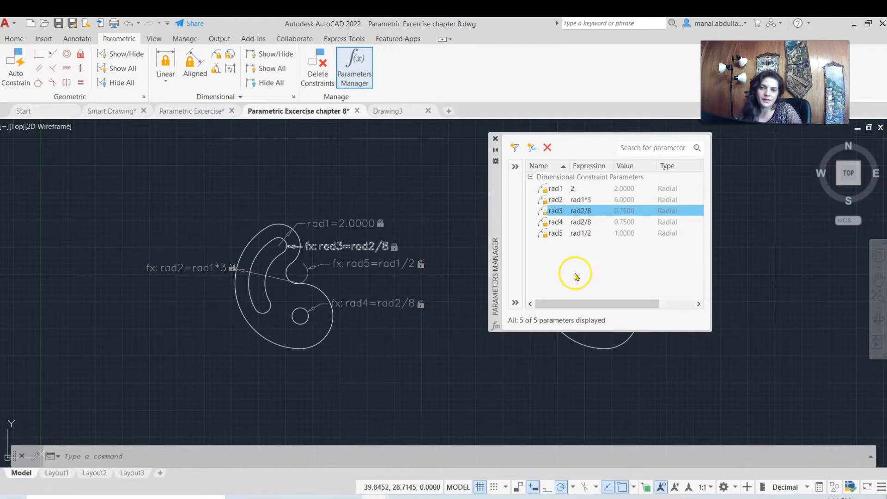
{"action": "left_click", "coordinate": [495, 139]}
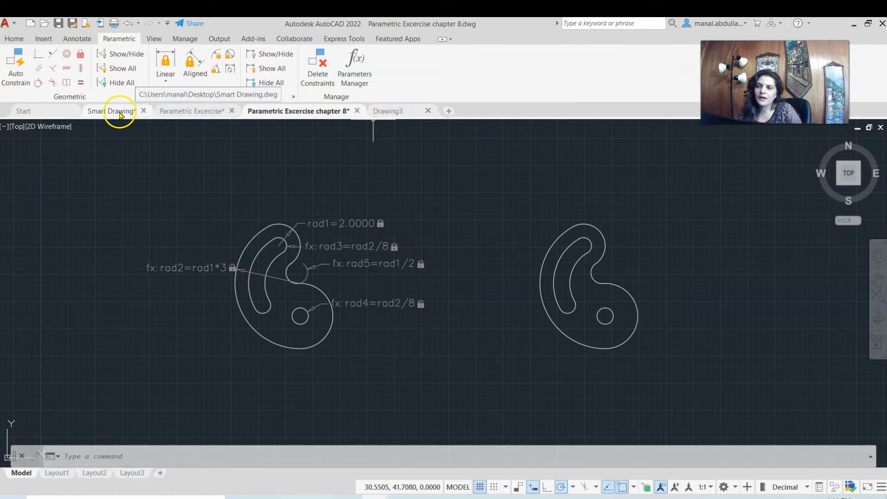
Switch to the Smart Drawing file and examine the front-view rectangle of the unconstrained plate, leaving nothing selected.
{"action": "left_click", "coordinate": [390, 111]}
{"action": "key", "text": "ctrl+Tab"}
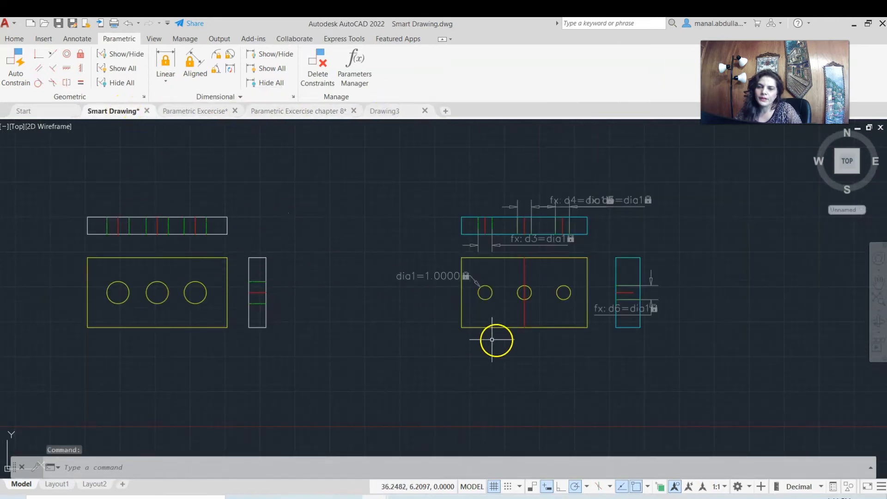
{"action": "scroll", "coordinate": [492, 339], "scroll_direction": "down", "scroll_amount": 2}
{"action": "scroll", "coordinate": [454, 342], "scroll_direction": "up", "scroll_amount": 2}
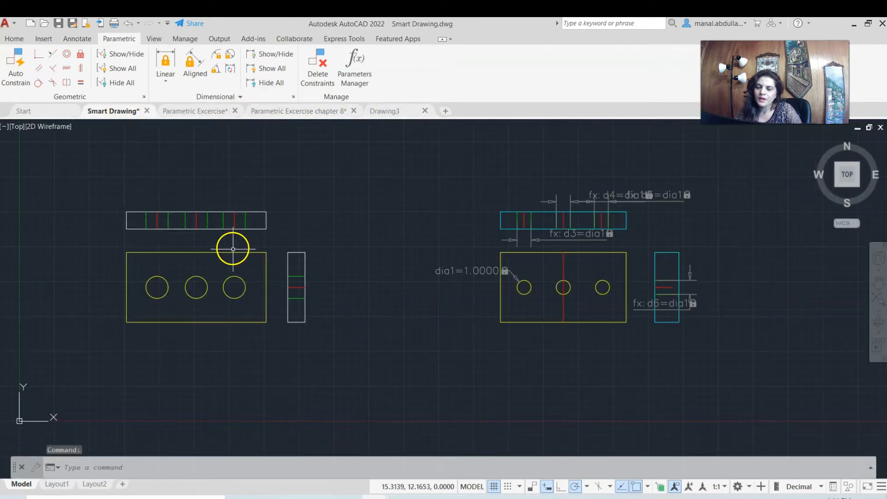
{"action": "left_click", "coordinate": [210, 253]}
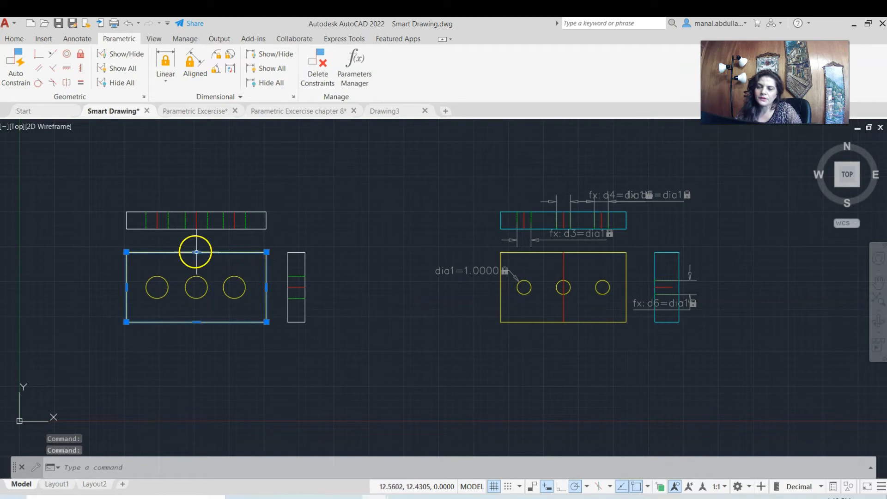
{"action": "key", "text": "Escape"}
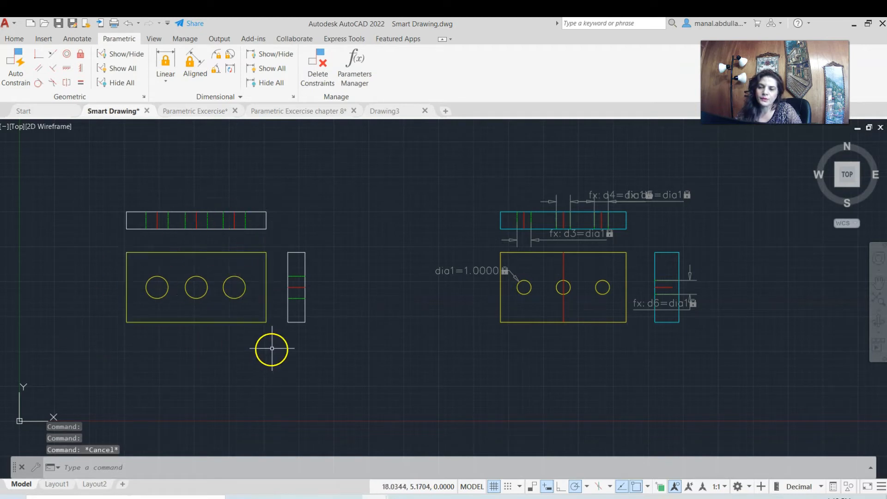
Show all geometric constraints on the constrained three-hole plate views, and hide them all again.
{"action": "scroll", "coordinate": [704, 309], "scroll_direction": "up", "scroll_amount": 2}
{"action": "middle_click_drag", "start_coordinate": [713, 292], "coordinate": [650, 367]}
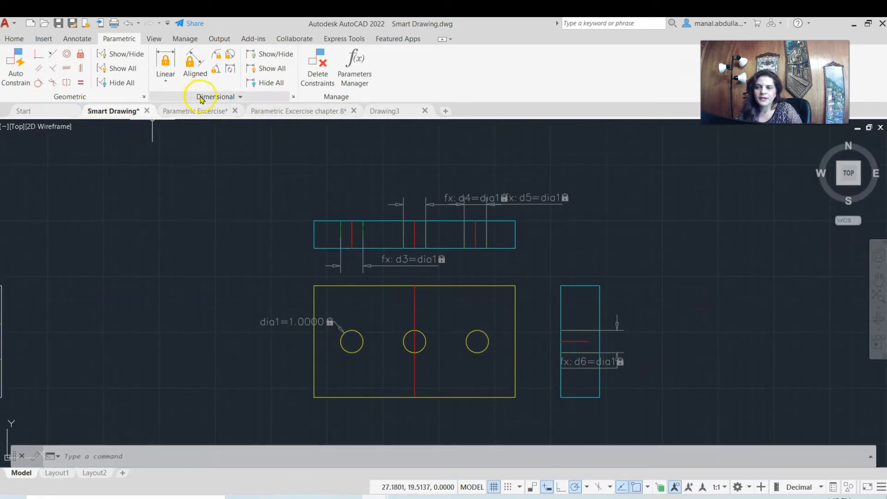
{"action": "left_click", "coordinate": [124, 69]}
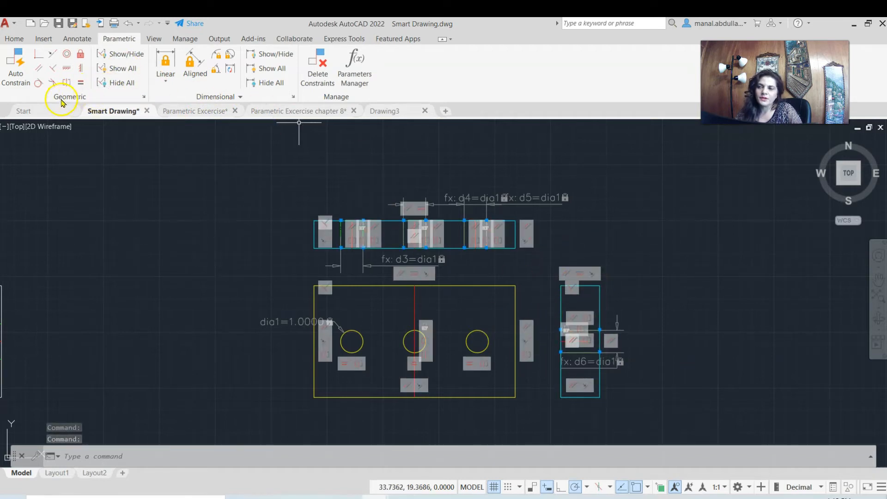
{"action": "left_click", "coordinate": [121, 83]}
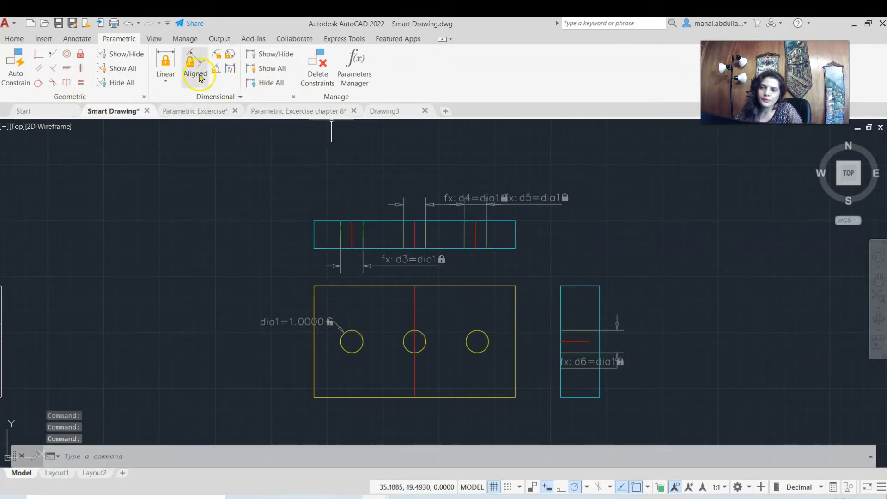
Toggle the display of all dimensional constraints off and back on for the three-hole plate.
{"action": "left_click", "coordinate": [272, 70]}
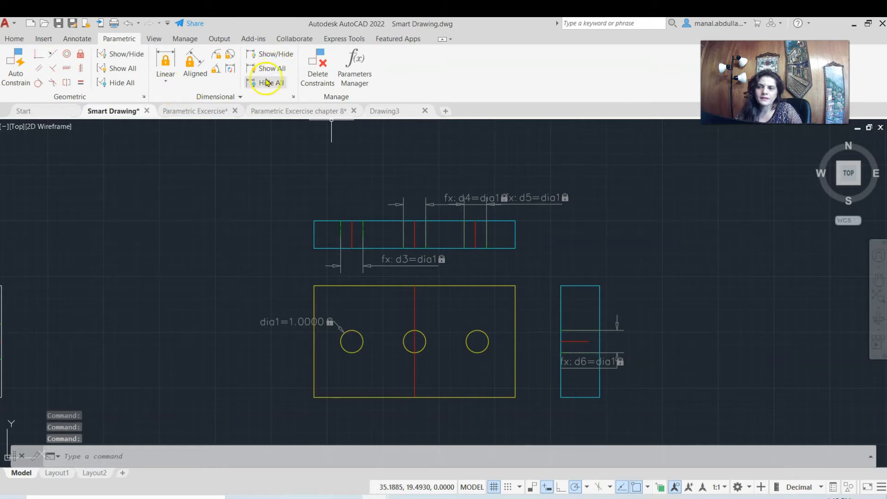
{"action": "left_click", "coordinate": [267, 82]}
{"action": "left_click", "coordinate": [268, 68]}
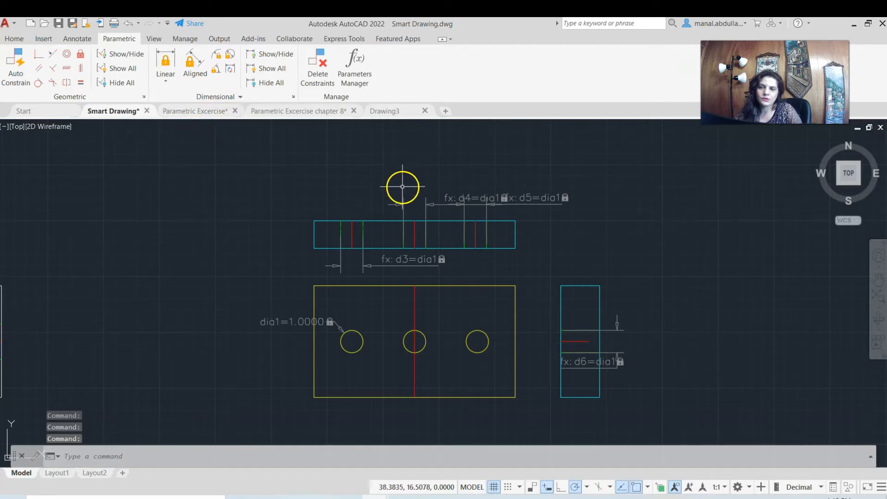
Set the dia1 hole diameter to 2 in the Parameters Manager and close it.
{"action": "left_click", "coordinate": [374, 71]}
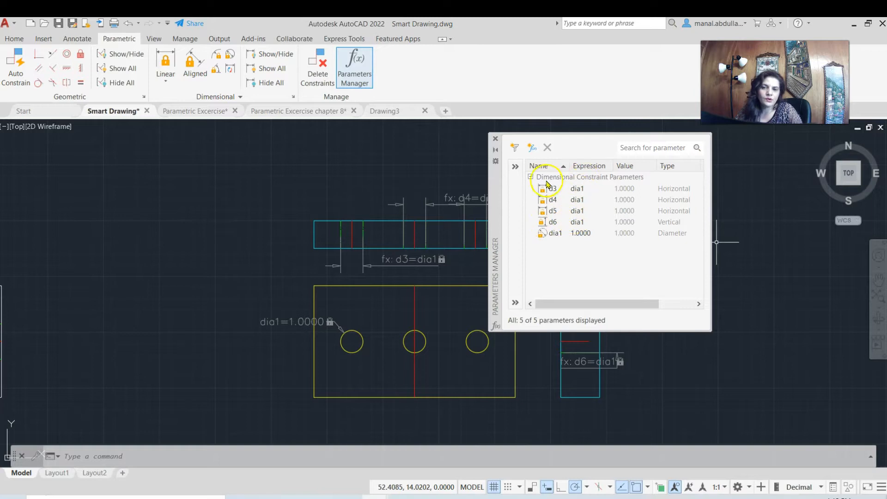
{"action": "left_click", "coordinate": [580, 234]}
{"action": "left_click", "coordinate": [581, 236]}
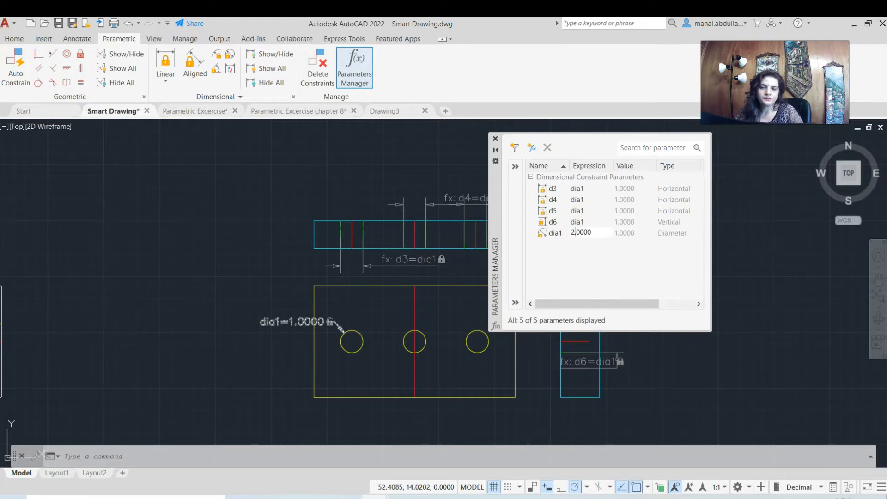
{"action": "type", "text": "2"}
{"action": "key", "text": "Return"}
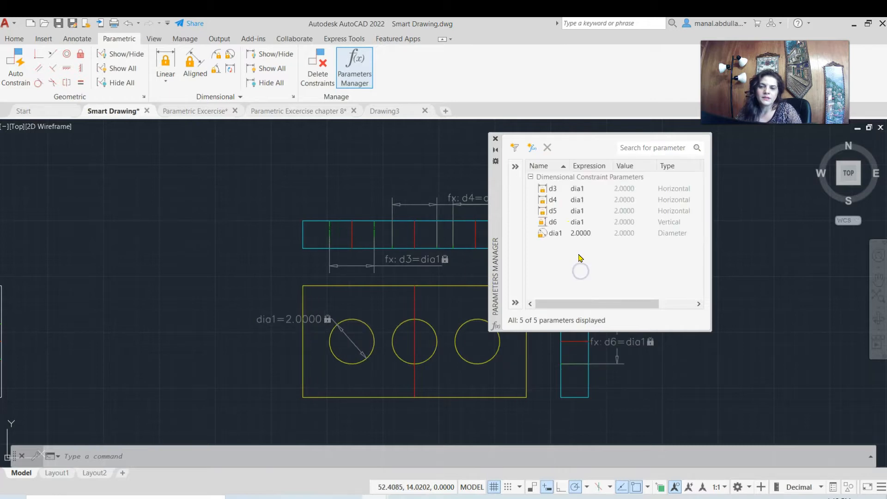
{"action": "left_click", "coordinate": [495, 139]}
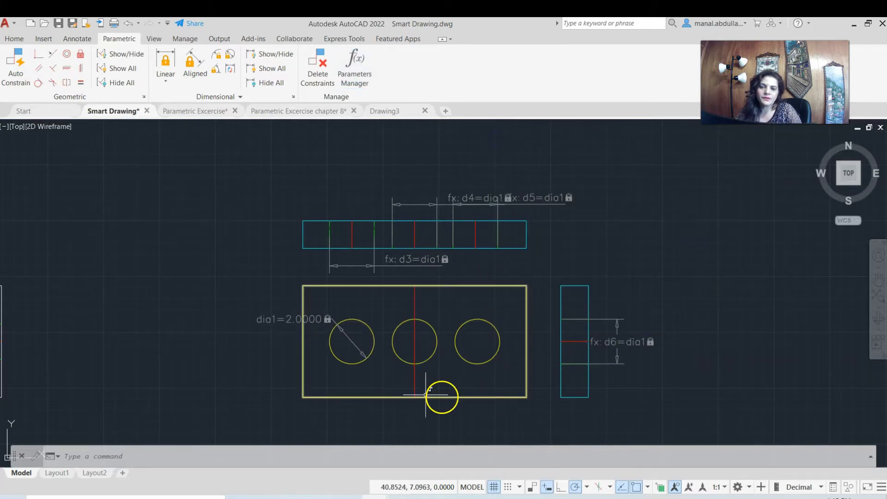
Edit the dia1 constraint directly on the plate's front view and set the hole diameter to 4.
{"action": "left_click", "coordinate": [291, 321]}
{"action": "double_click", "coordinate": [291, 323]}
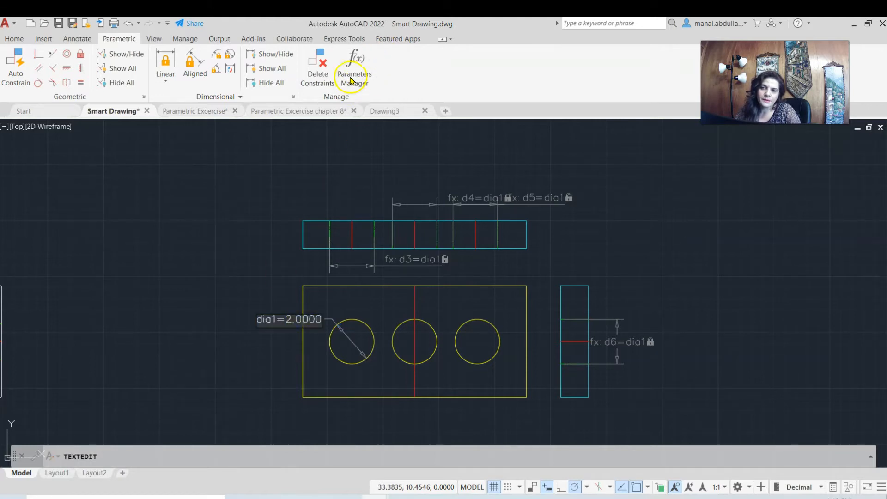
{"action": "double_click", "coordinate": [290, 320]}
{"action": "type", "text": "4"}
{"action": "key", "text": "Return"}
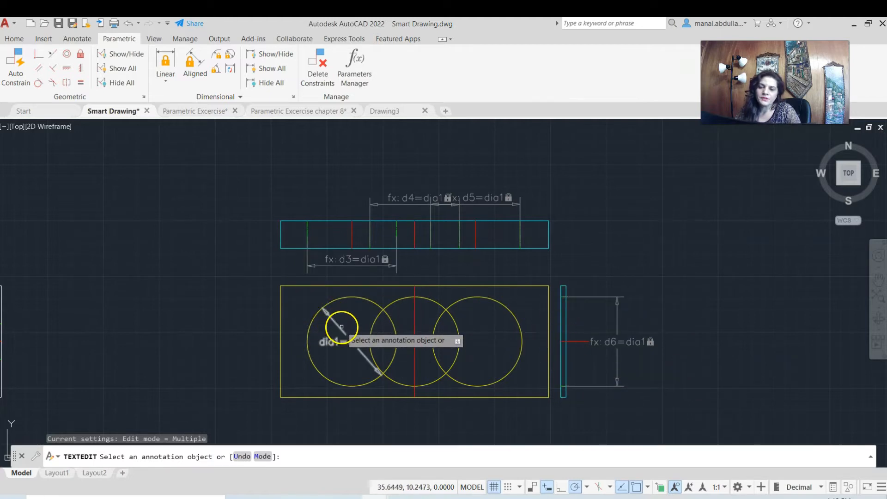
Reduce the dia1 constraint on the plate's front view to 3.
{"action": "left_click", "coordinate": [349, 345]}
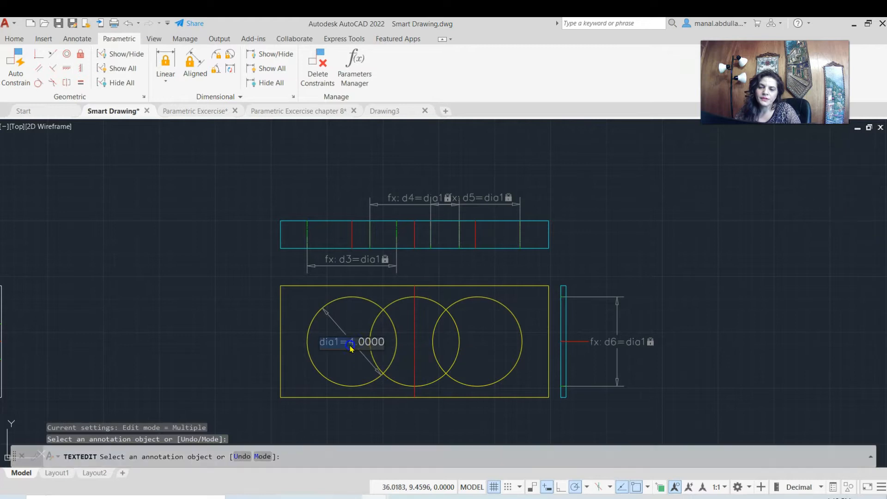
{"action": "key", "text": "BackSpace"}
{"action": "type", "text": "3"}
{"action": "key", "text": "Return"}
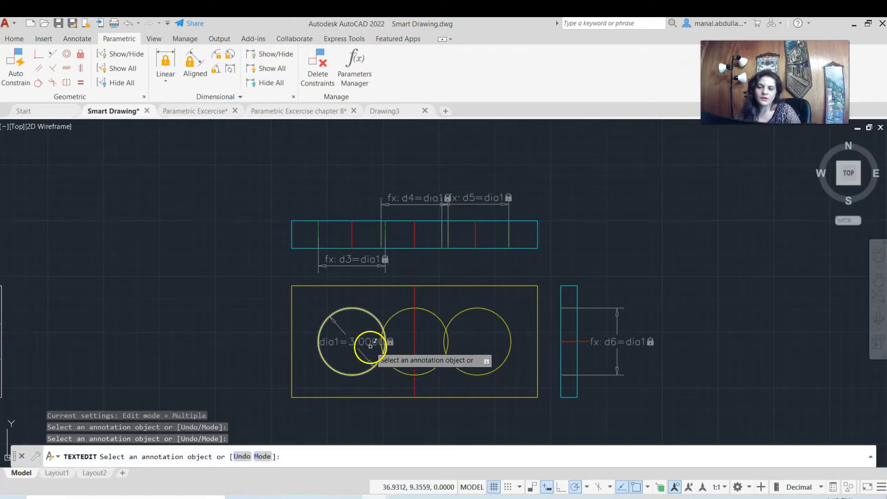
Set the dia1 constraint on the plate's front view to 2 and bring both plates into view.
{"action": "left_click", "coordinate": [354, 344]}
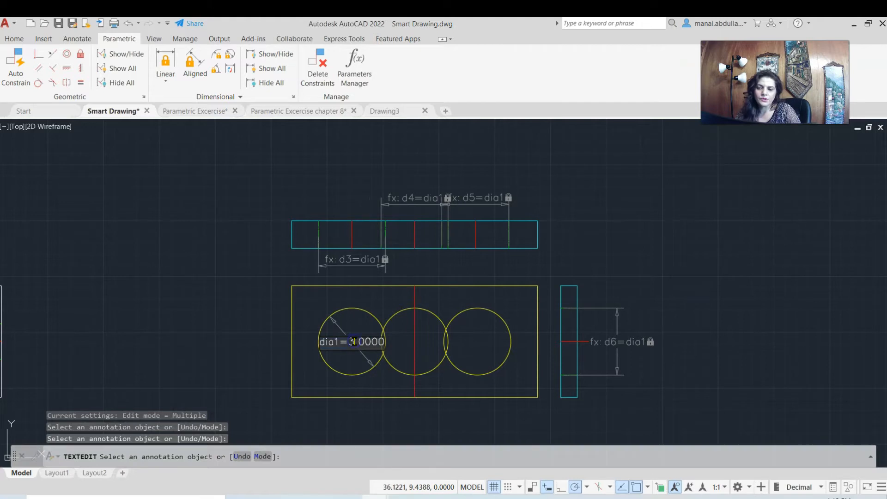
{"action": "type", "text": "2"}
{"action": "key", "text": "Return"}
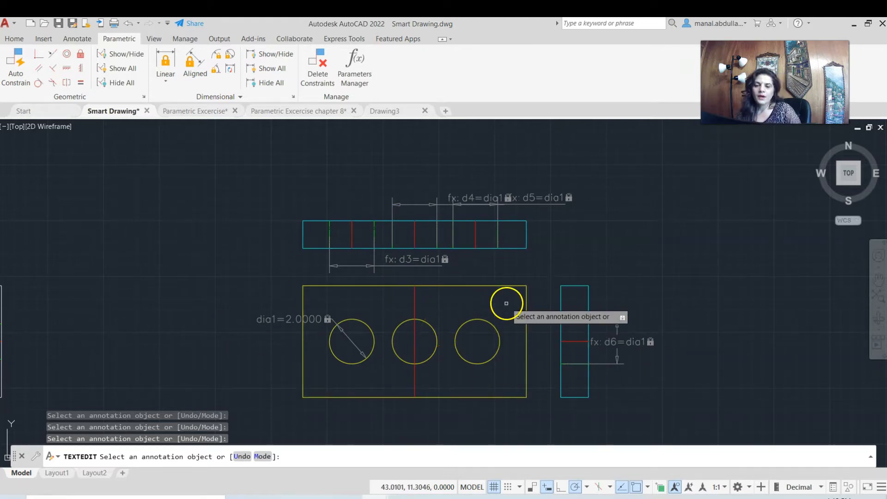
{"action": "scroll", "coordinate": [506, 302], "scroll_direction": "down", "scroll_amount": 2}
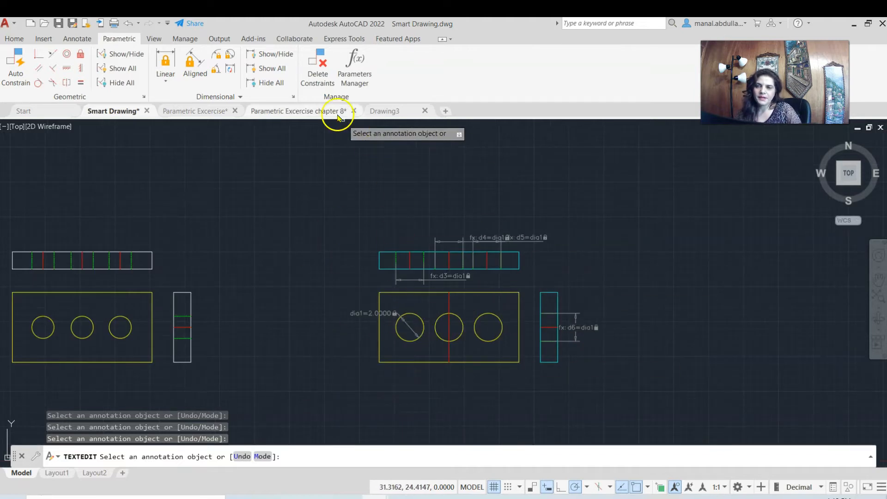
Save the empty Drawing3 to the Desktop under the file name Parametric Exc.
{"action": "mouse_move", "coordinate": [394, 113]}
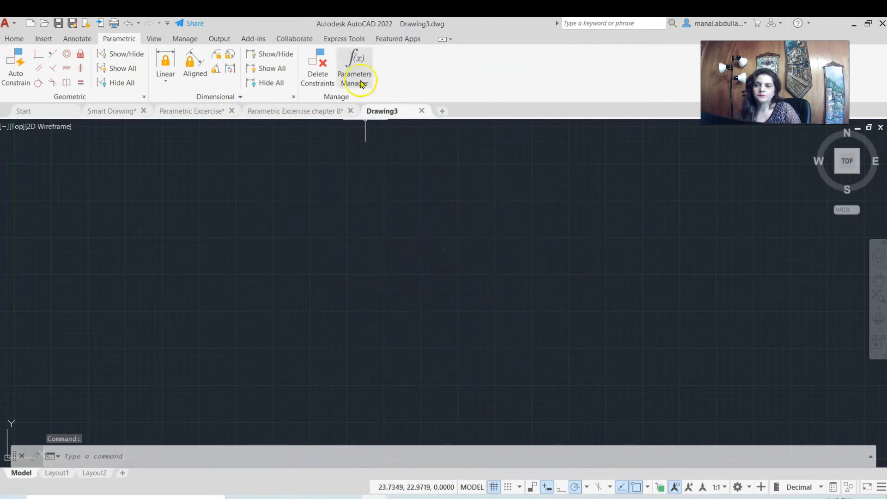
{"action": "right_click", "coordinate": [384, 113]}
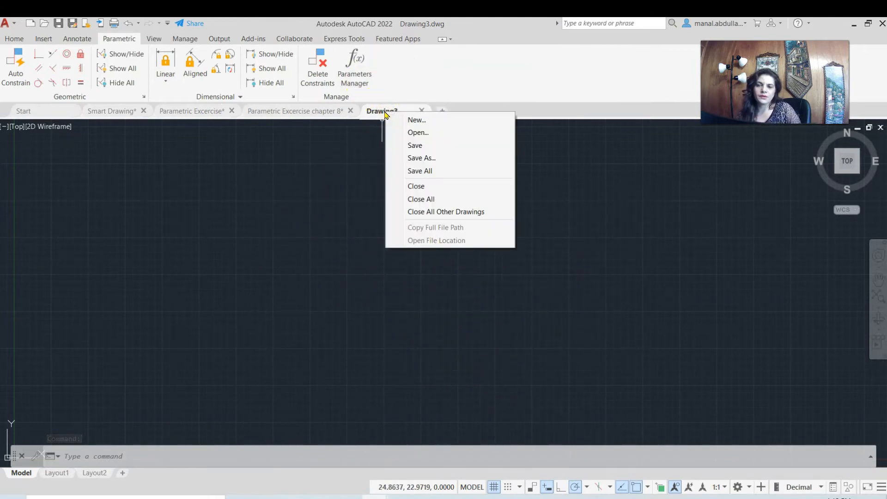
{"action": "left_click", "coordinate": [421, 157]}
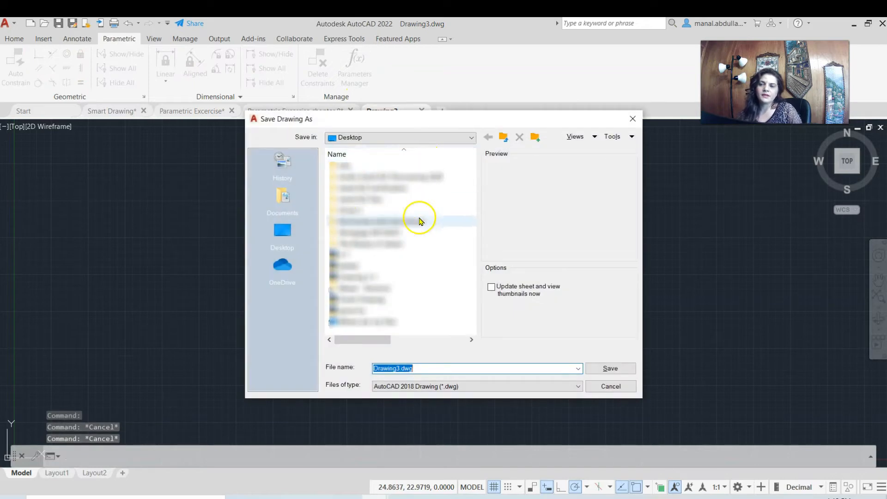
{"action": "left_click", "coordinate": [282, 231]}
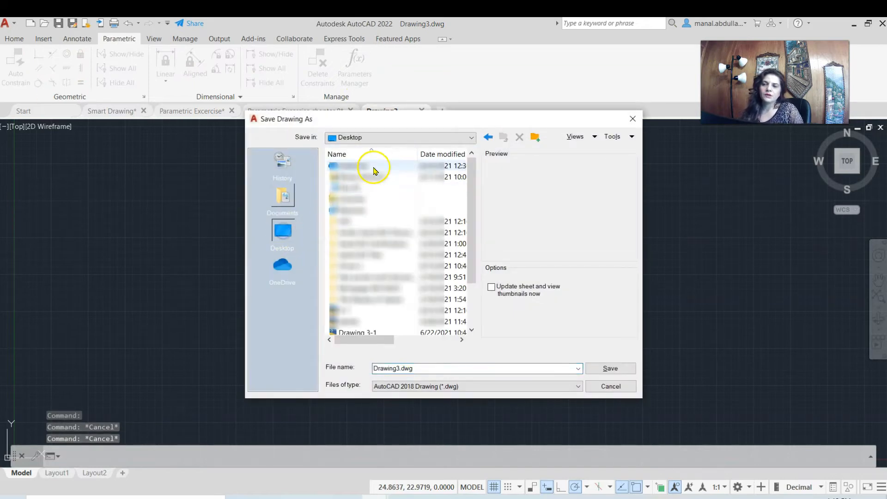
{"action": "double_click", "coordinate": [418, 368]}
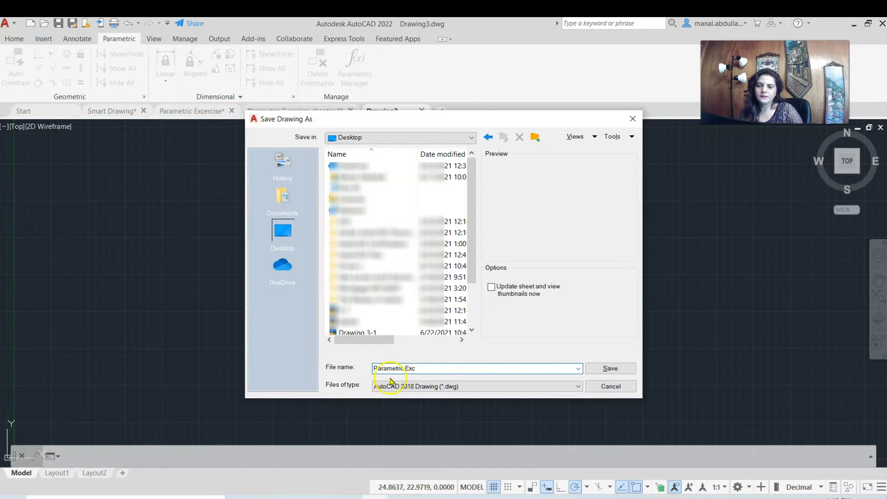
{"action": "left_click", "coordinate": [610, 368]}
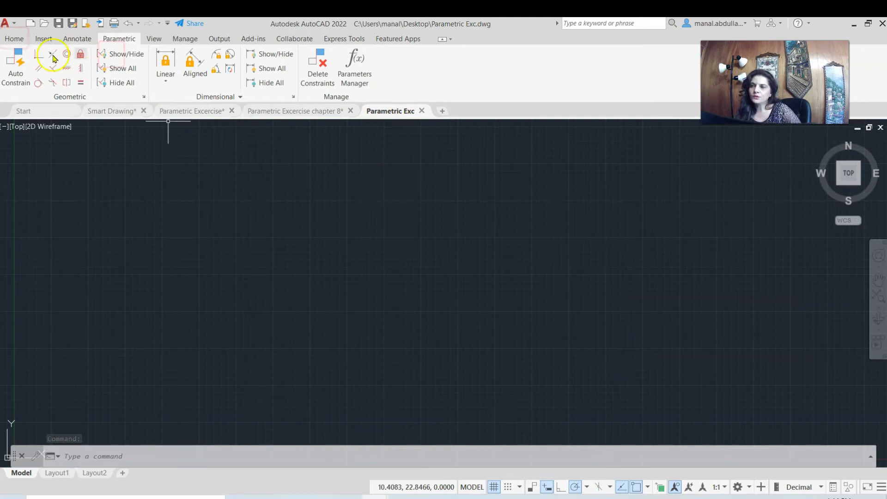
Draw a 12 by 6 rectangle in the empty drawing as the plate's front view.
{"action": "left_click", "coordinate": [14, 38]}
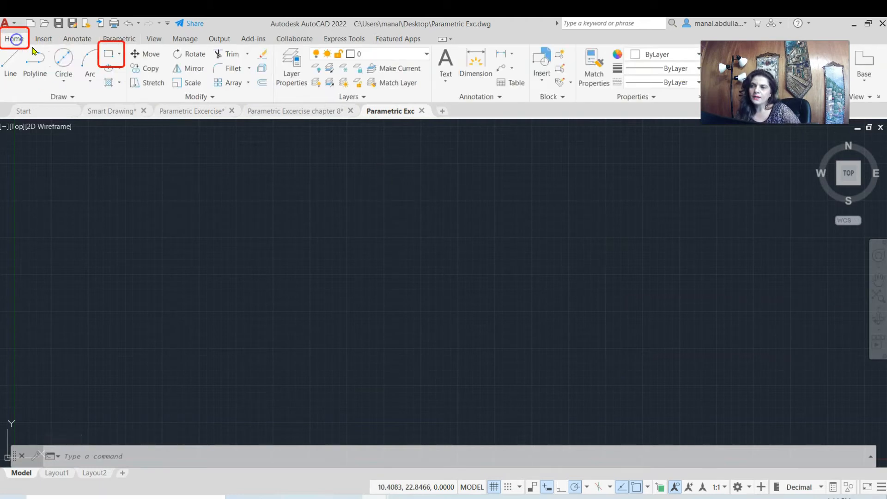
{"action": "left_click", "coordinate": [109, 61]}
{"action": "left_click", "coordinate": [317, 351]}
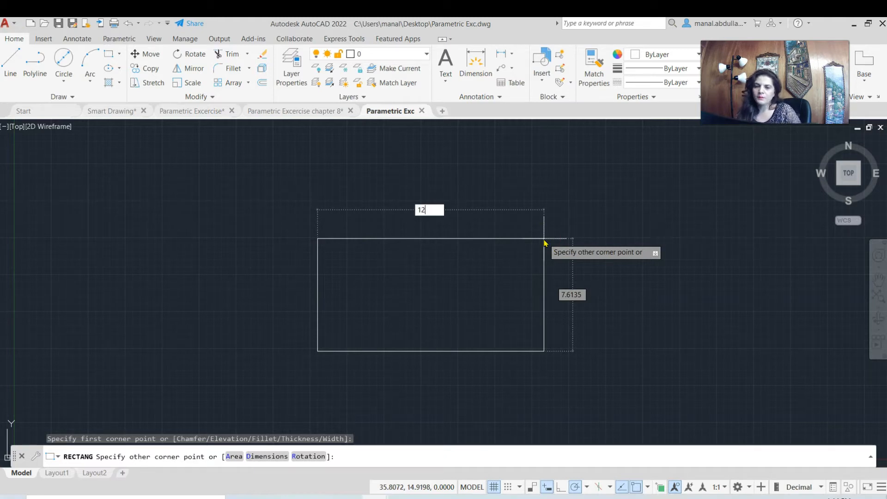
{"action": "key", "text": "Tab"}
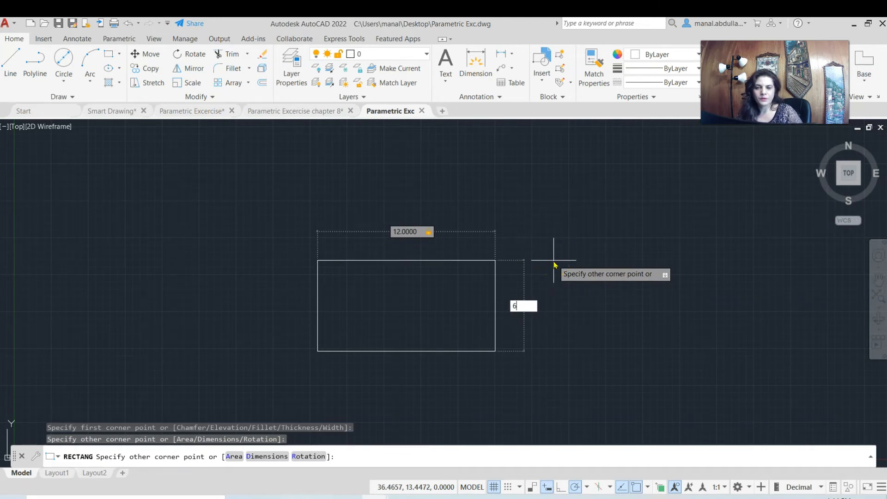
{"action": "type", "text": "6"}
{"action": "key", "text": "Return"}
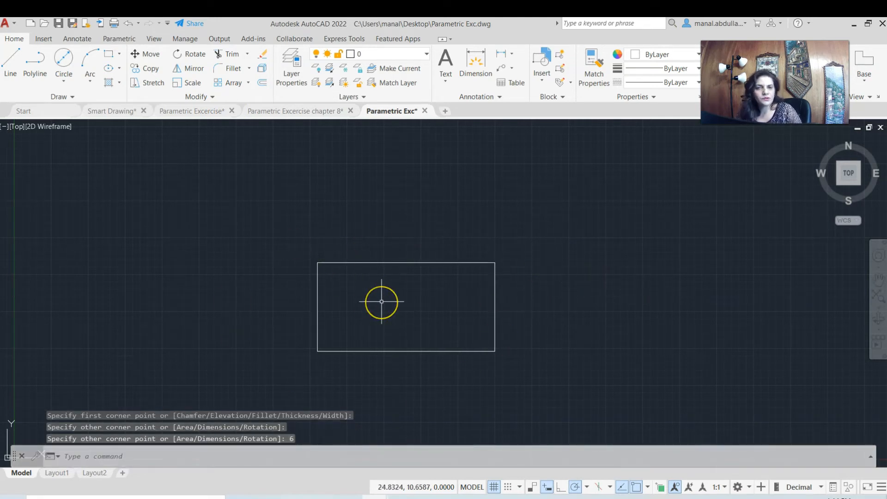
{"action": "mouse_move", "coordinate": [423, 293]}
{"action": "middle_mouse_down"}
{"action": "mouse_move", "coordinate": [383, 223]}
{"action": "mouse_move", "coordinate": [435, 263]}
{"action": "mouse_move", "coordinate": [457, 297]}
{"action": "middle_mouse_up"}
{"action": "scroll", "coordinate": [382, 243], "scroll_direction": "up", "scroll_amount": 2}
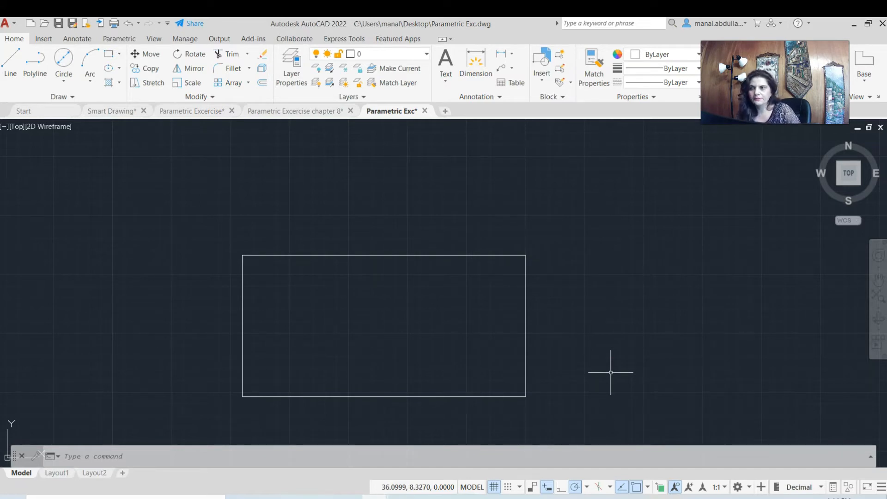
Draw the top view as a rectangle about 1.73 high above the front view, aligned with its left and right edges.
{"action": "left_click", "coordinate": [109, 53]}
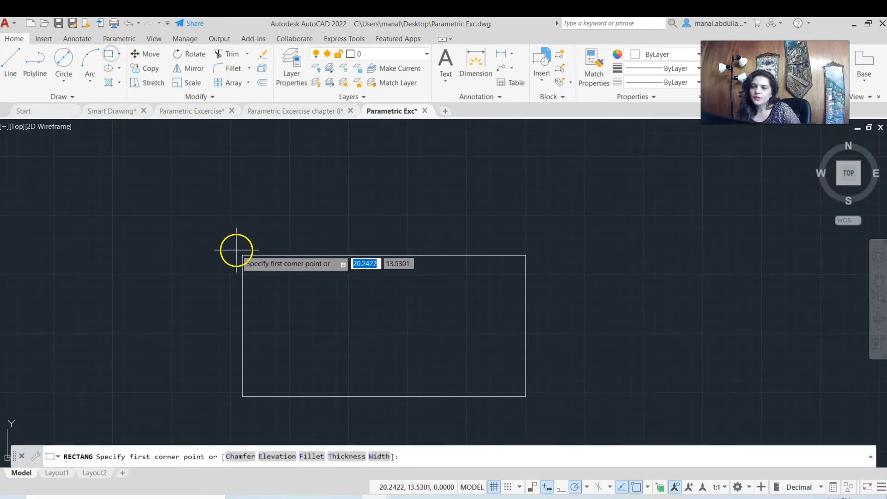
{"action": "left_click", "coordinate": [242, 166]}
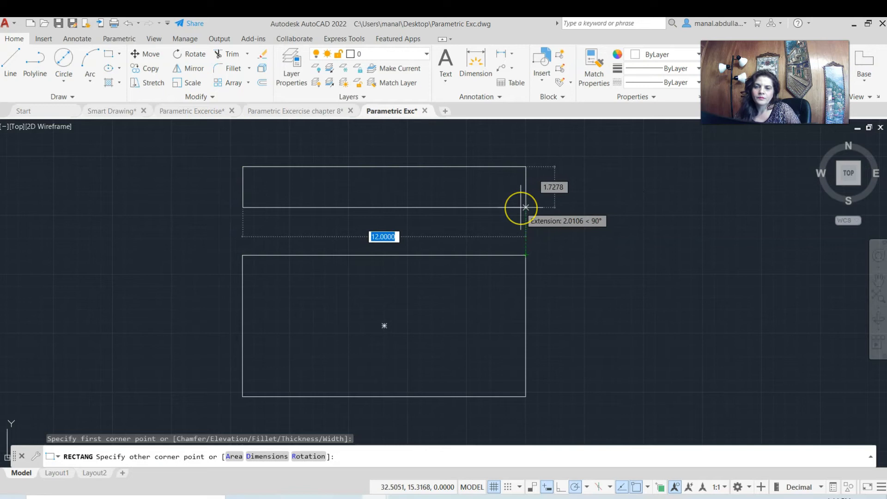
{"action": "left_click", "coordinate": [526, 207]}
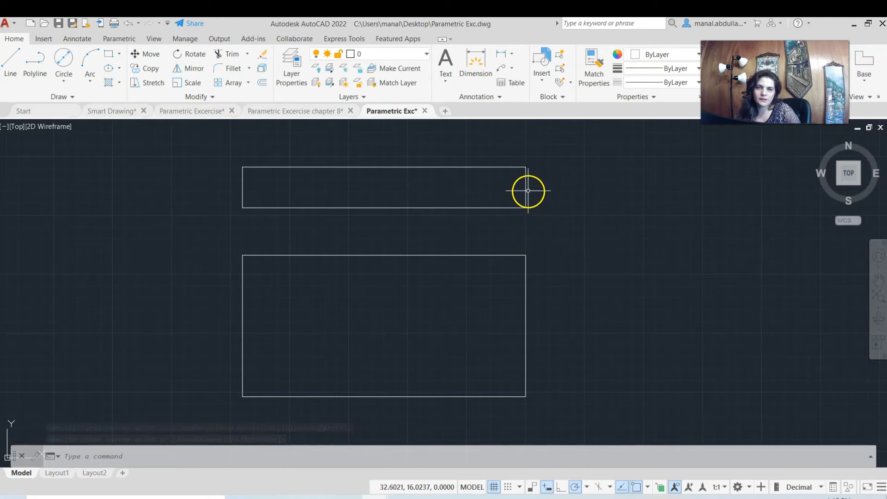
Draw the side view as a rectangle about 1.8 wide beside the front view, aligned with its upper and lower edges.
{"action": "left_click", "coordinate": [111, 57]}
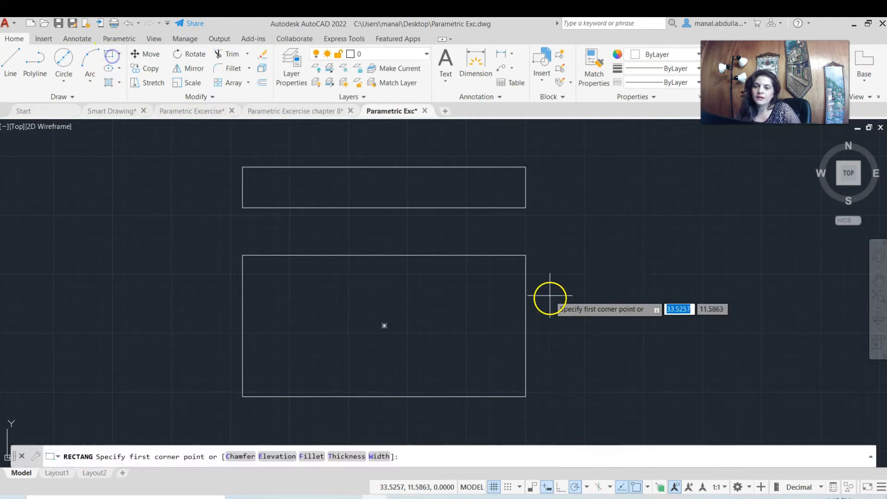
{"action": "left_click", "coordinate": [591, 255]}
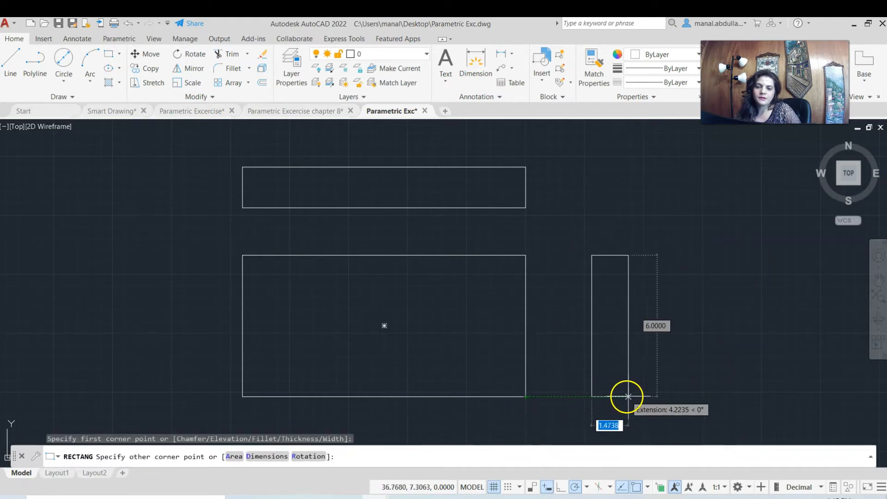
{"action": "left_click", "coordinate": [634, 396]}
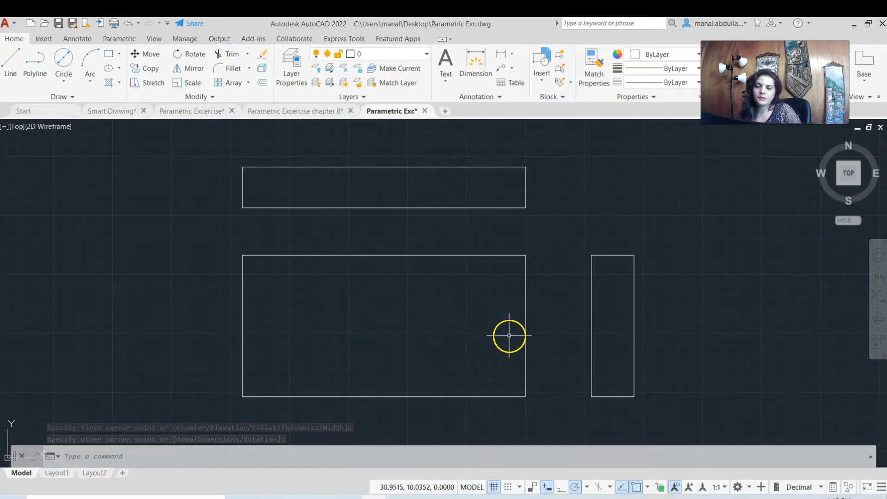
Draw a hole circle by centre and diameter at the geometric centre of the front view, sizing it freehand.
{"action": "left_click", "coordinate": [64, 60]}
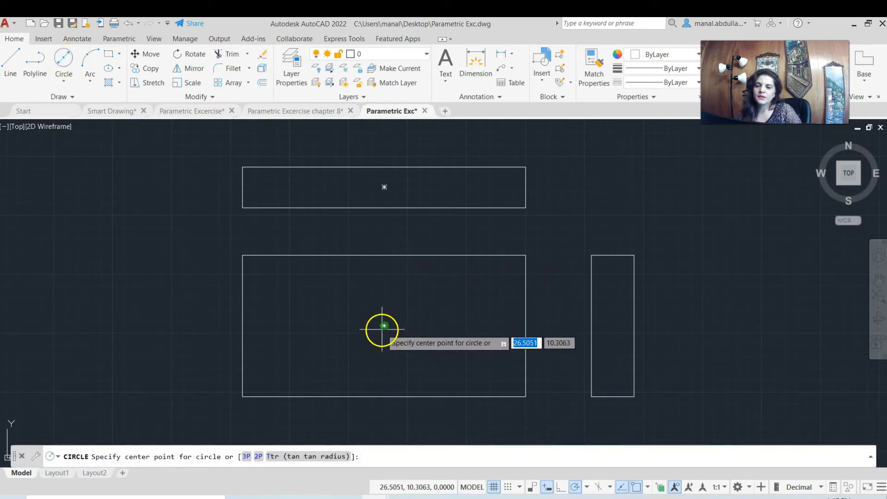
{"action": "left_click", "coordinate": [384, 326]}
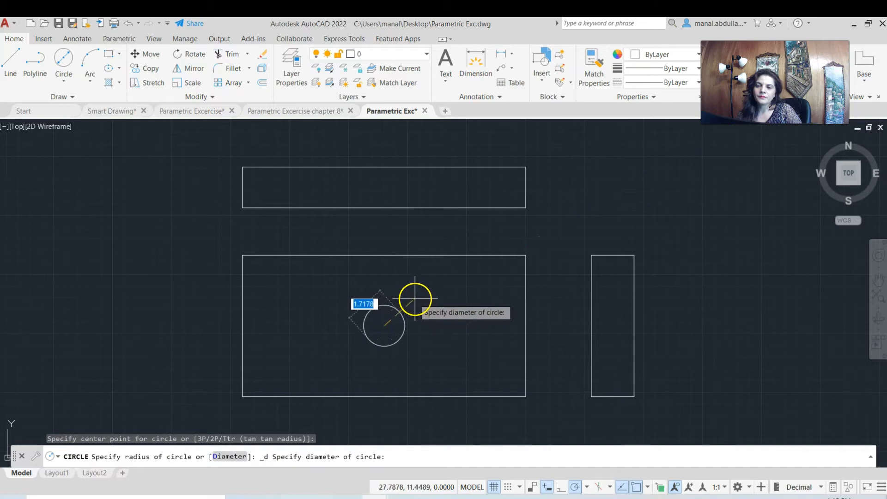
{"action": "left_click", "coordinate": [418, 292]}
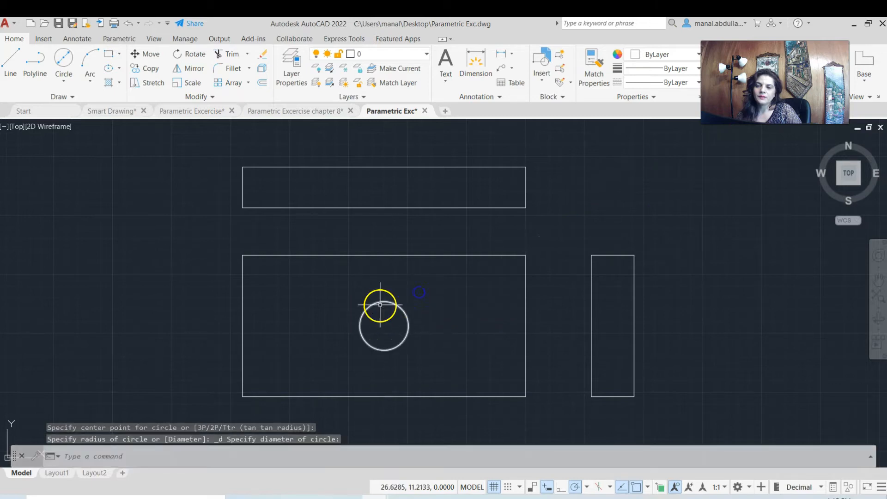
Copy the centre circle horizontally to both sides, about 3.56 units from its centre each way.
{"action": "left_click", "coordinate": [145, 71]}
{"action": "left_click", "coordinate": [370, 305]}
{"action": "right_click", "coordinate": [357, 287]}
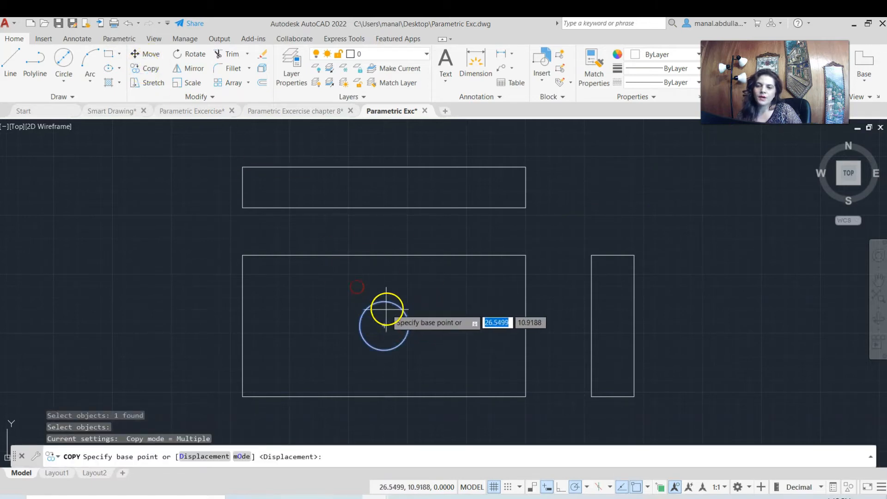
{"action": "left_click", "coordinate": [385, 326]}
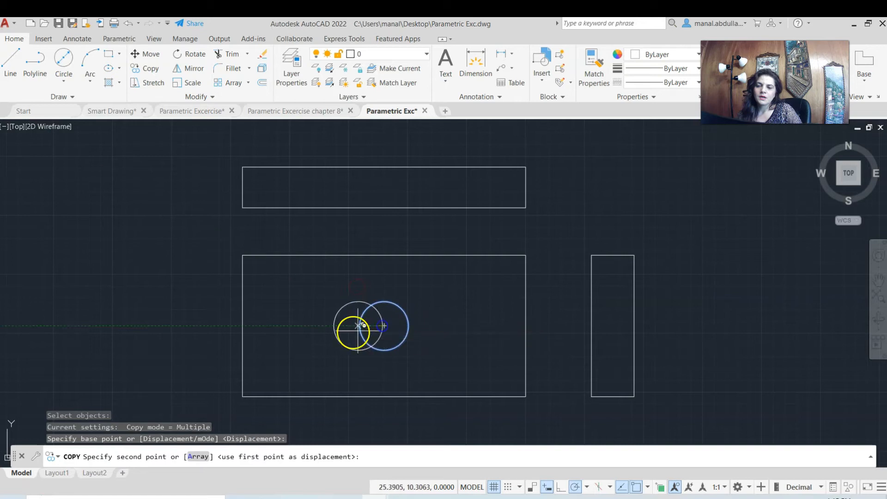
{"action": "left_click", "coordinate": [300, 325]}
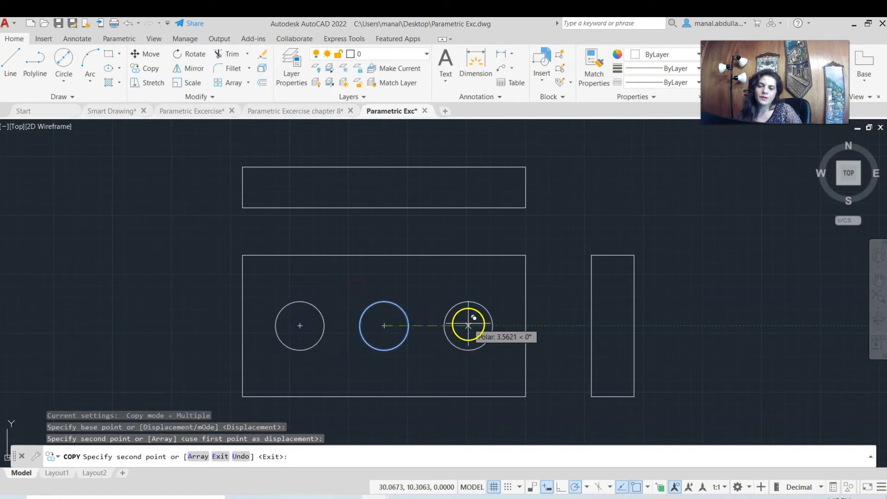
{"action": "left_click", "coordinate": [468, 326]}
{"action": "key", "text": "Escape"}
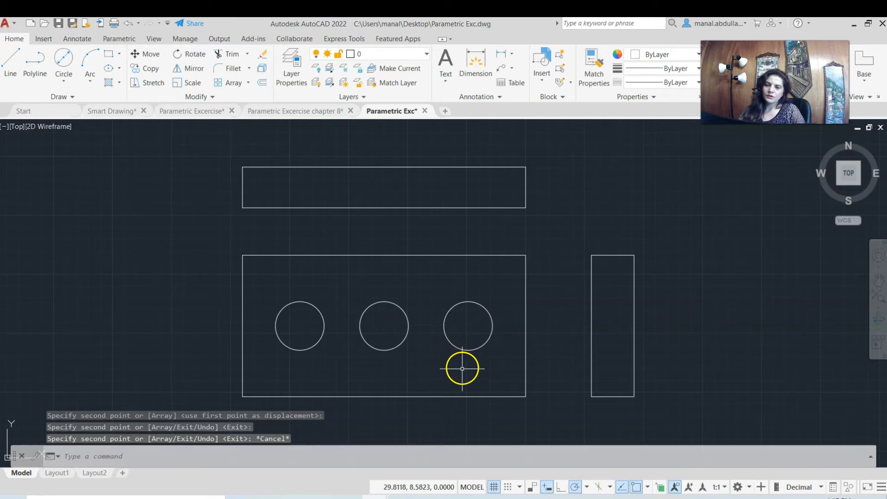
Project the left hole's two side quadrants into the top view as vertical lines across its full height.
{"action": "left_click", "coordinate": [9, 65]}
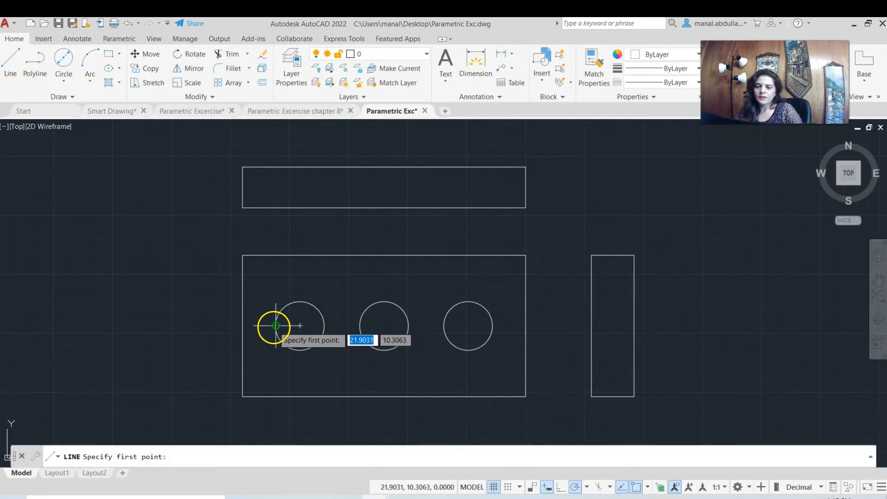
{"action": "left_click", "coordinate": [275, 206]}
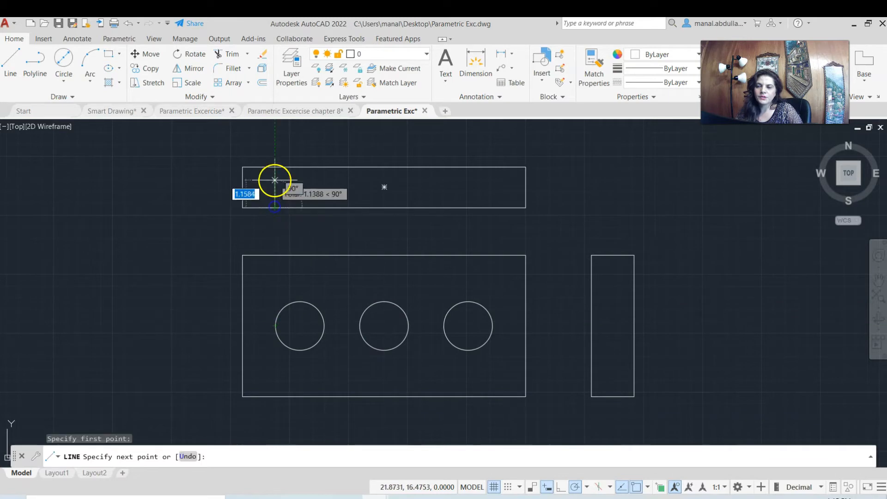
{"action": "left_click", "coordinate": [274, 167]}
{"action": "key", "text": "Return"}
{"action": "key", "text": "Return"}
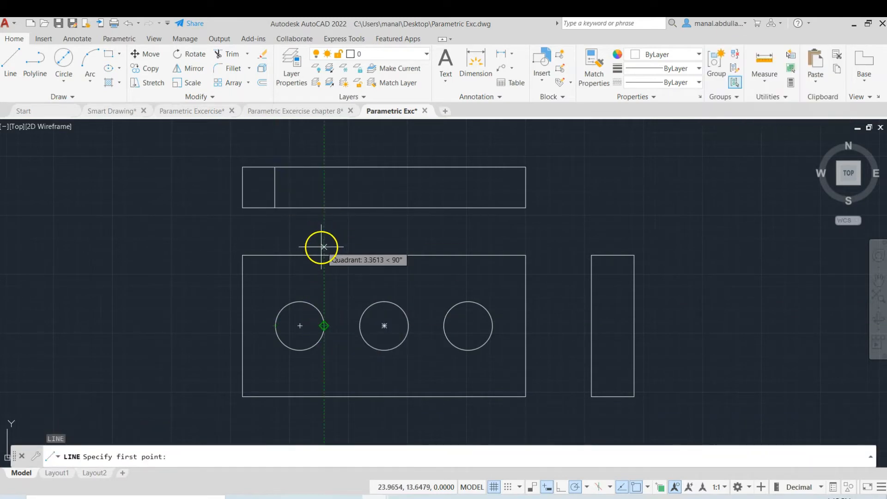
{"action": "left_click", "coordinate": [323, 207]}
{"action": "left_click", "coordinate": [322, 167]}
{"action": "key", "text": "Return"}
Project the middle hole's left and right quadrants into the top view as full-height vertical lines.
{"action": "key", "text": "Return"}
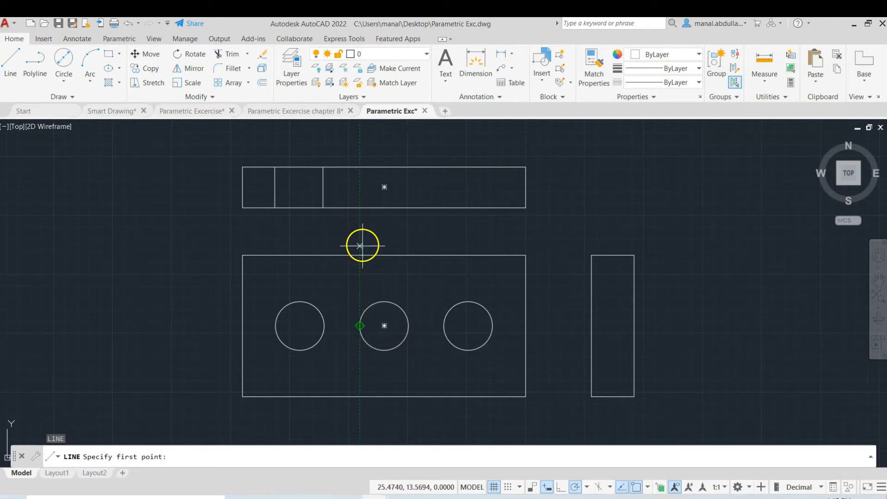
{"action": "left_click", "coordinate": [361, 207]}
{"action": "left_click", "coordinate": [362, 167]}
{"action": "key", "text": "Return"}
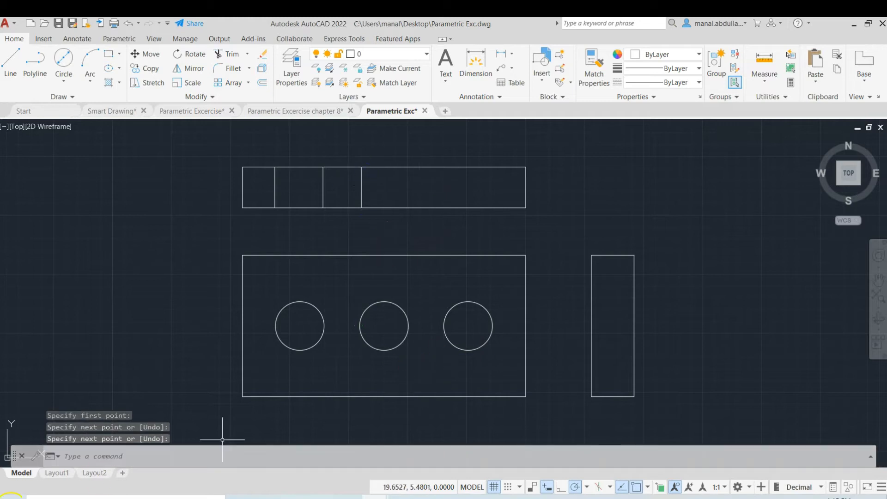
{"action": "left_click", "coordinate": [15, 69]}
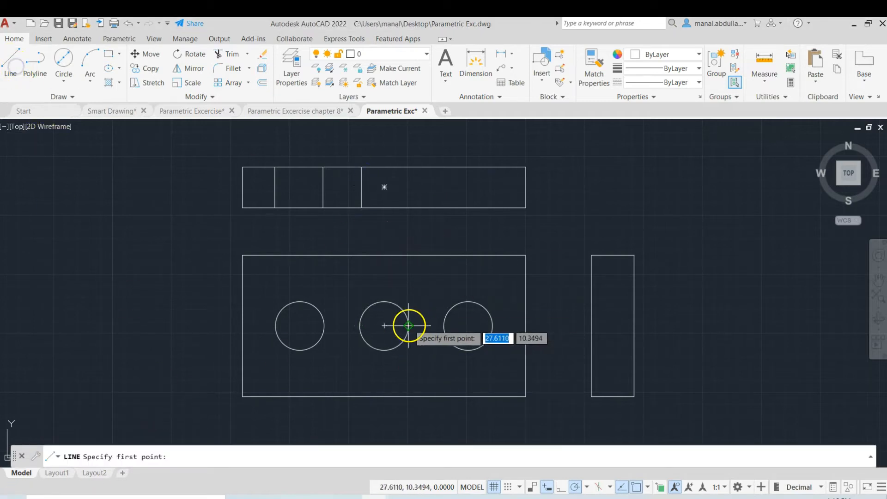
{"action": "left_click", "coordinate": [408, 207]}
{"action": "left_click", "coordinate": [408, 166]}
{"action": "key", "text": "Return"}
Add the right hole's two vertical edge lines to the top view, aligned with the circle's side quadrants.
{"action": "key", "text": "Return"}
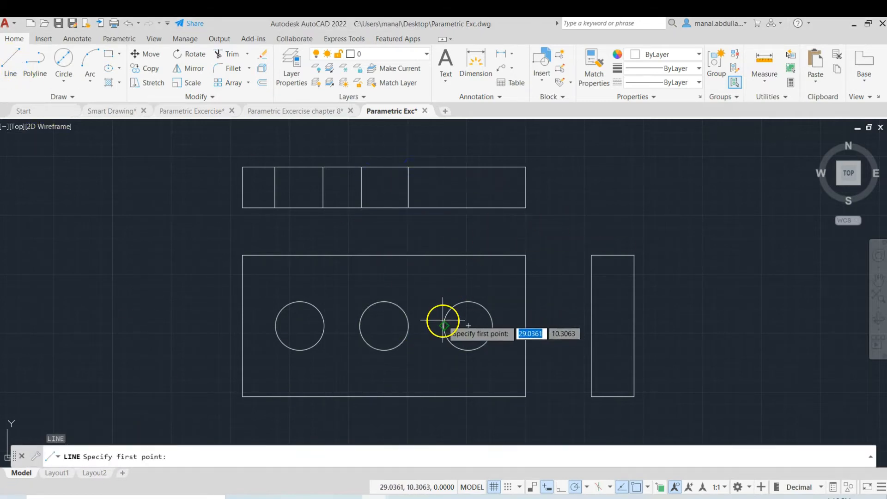
{"action": "left_click", "coordinate": [444, 207]}
{"action": "left_click", "coordinate": [444, 167]}
{"action": "key", "text": "Return"}
{"action": "key", "text": "Return"}
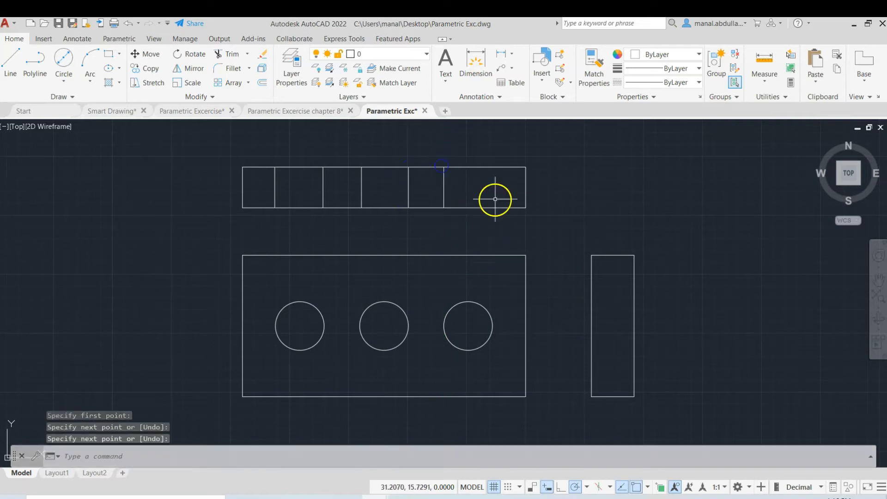
{"action": "left_click", "coordinate": [493, 207]}
{"action": "left_click", "coordinate": [492, 166]}
{"action": "key", "text": "Return"}
Draw two horizontal lines across the side view, level with the upper and lower quadrants of the holes.
{"action": "key", "text": "Return"}
{"action": "left_click", "coordinate": [591, 301]}
{"action": "left_click", "coordinate": [633, 301]}
{"action": "key", "text": "Return"}
{"action": "key", "text": "Return"}
{"action": "left_click", "coordinate": [590, 350]}
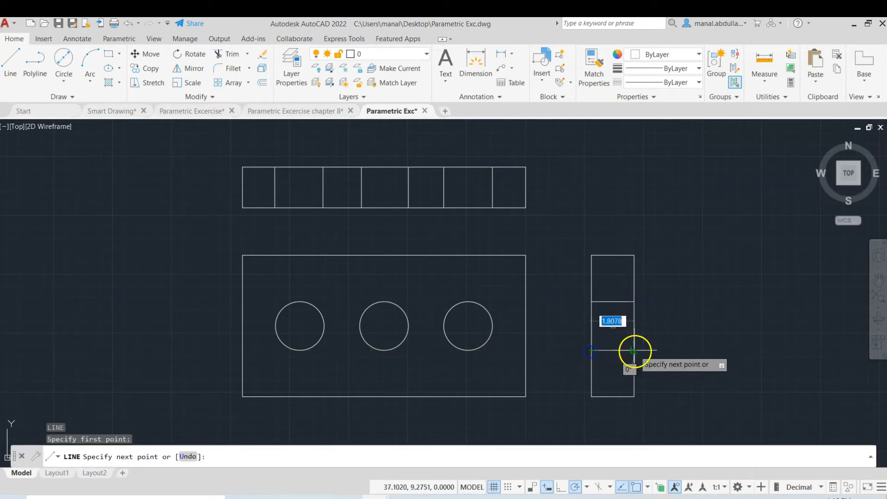
{"action": "left_click", "coordinate": [634, 350]}
{"action": "key", "text": "Return"}
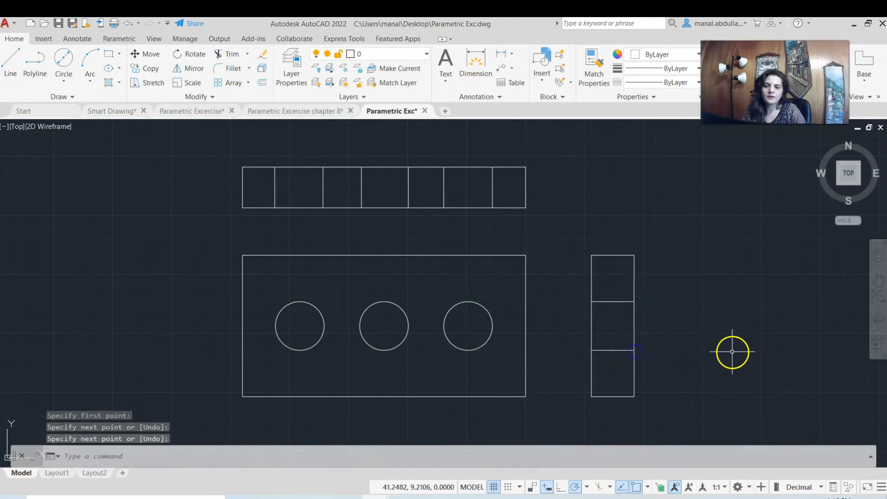
Create two new layers named "top view" and "side view".
{"action": "left_click", "coordinate": [291, 74]}
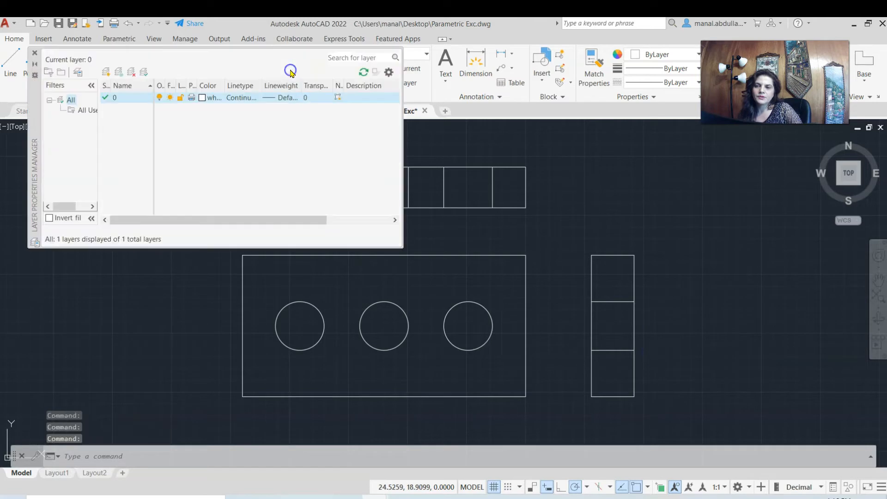
{"action": "left_click", "coordinate": [106, 72]}
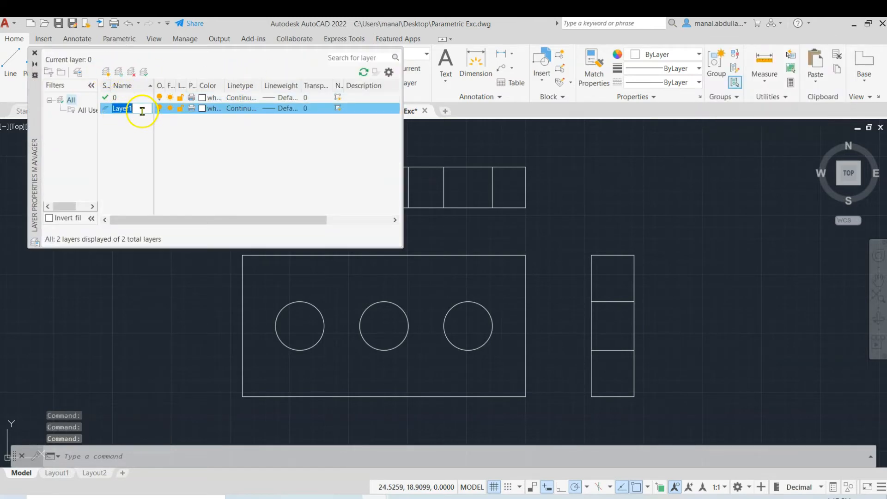
{"action": "left_click", "coordinate": [132, 132]}
{"action": "left_click", "coordinate": [107, 72]}
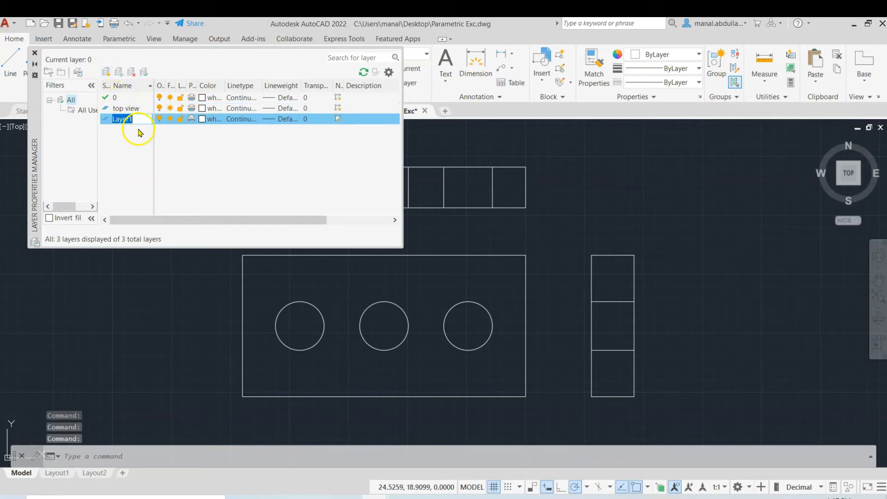
{"action": "type", "text": "side view"}
{"action": "key", "text": "Return"}
Add a third layer and name it "right elevation".
{"action": "left_click", "coordinate": [106, 72]}
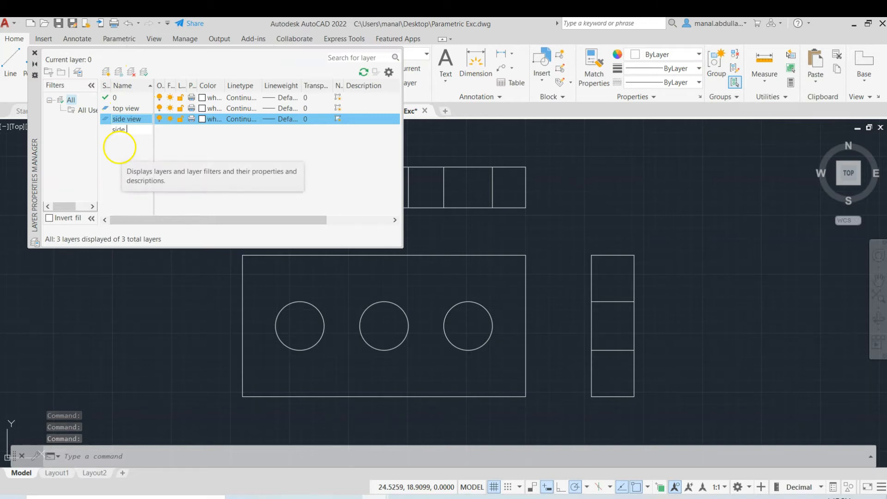
{"action": "type", "text": "side"}
{"action": "left_click", "coordinate": [122, 147]}
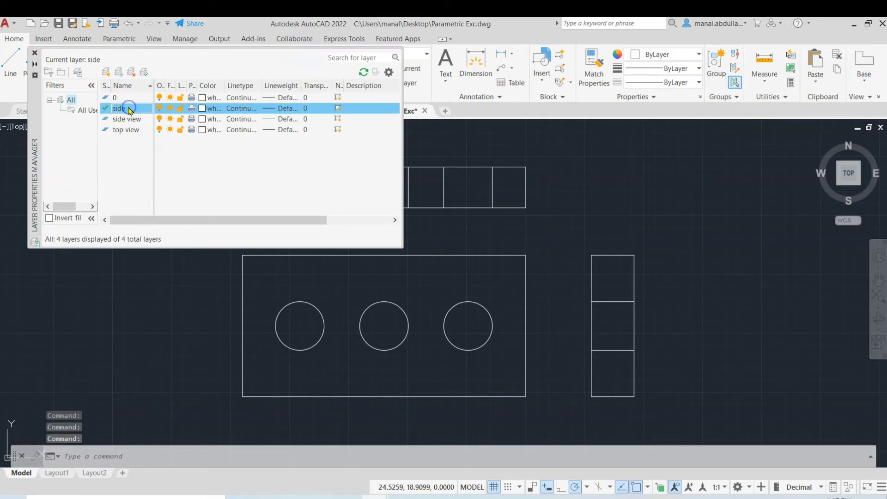
{"action": "right_click", "coordinate": [130, 110]}
{"action": "left_click", "coordinate": [164, 161]}
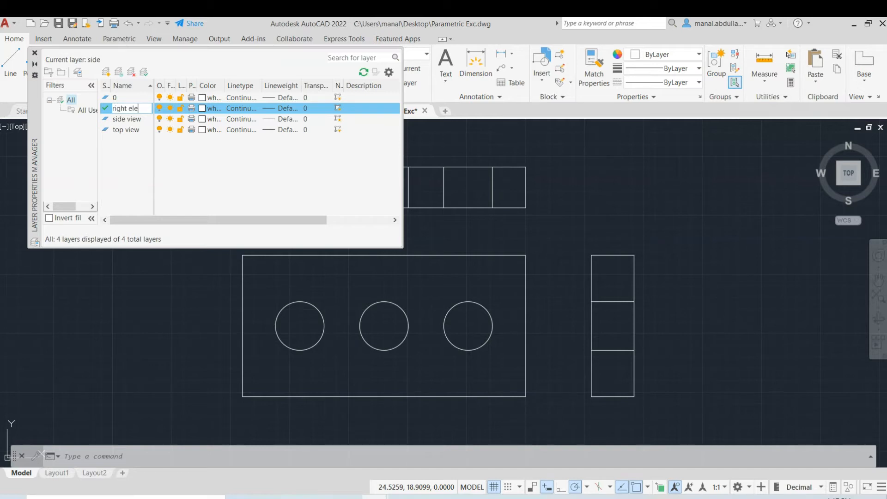
{"action": "left_click", "coordinate": [125, 115]}
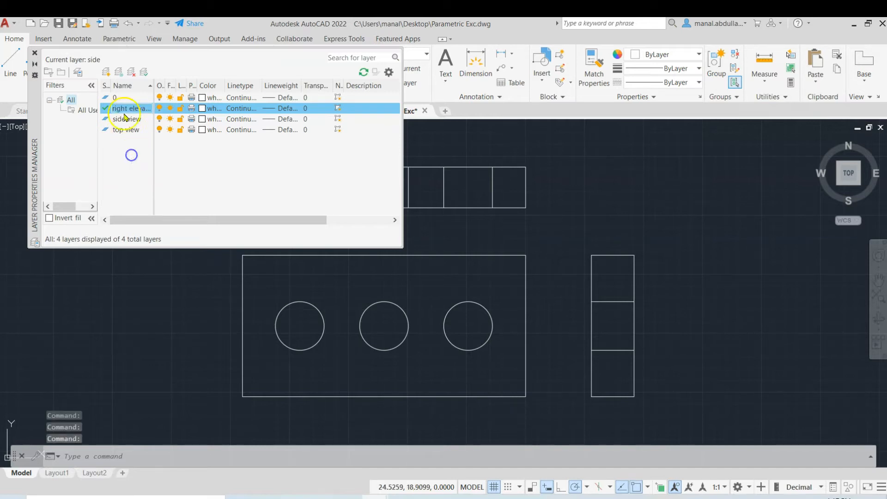
Create another new layer named "construction".
{"action": "left_click", "coordinate": [106, 73]}
{"action": "type", "text": "con"}
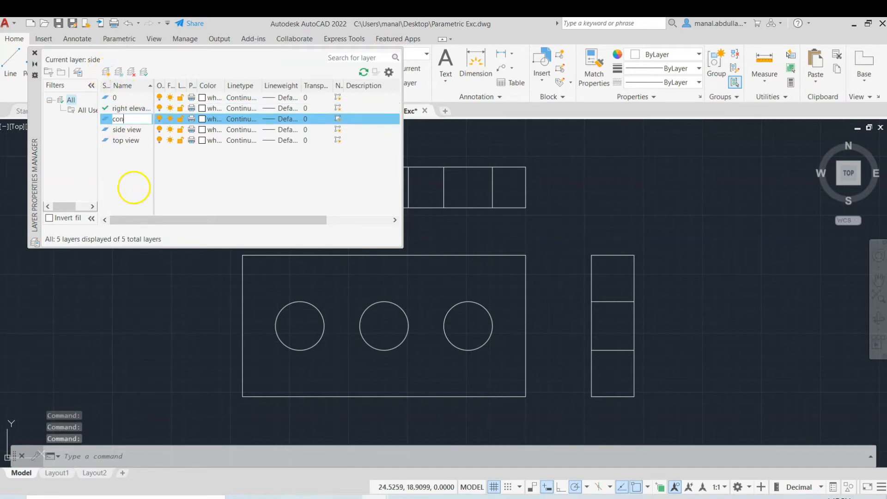
{"action": "type", "text": "structi"}
{"action": "left_click", "coordinate": [196, 175]}
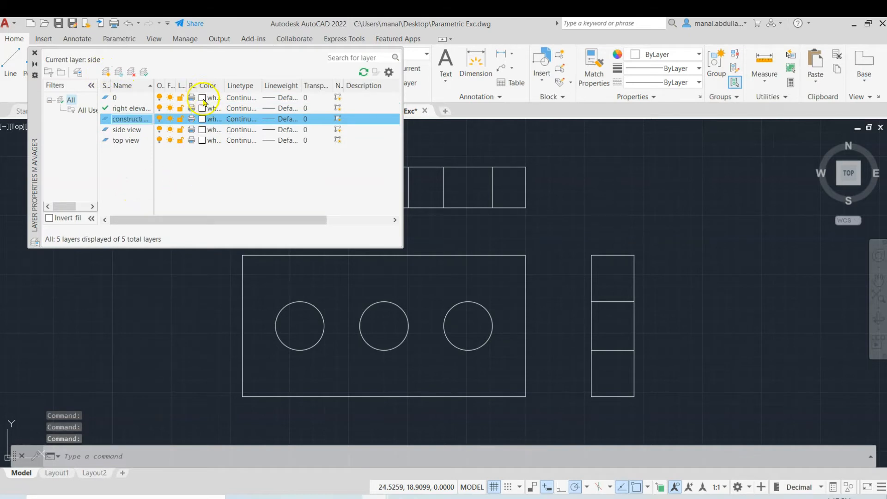
Set the right elevation layer's colour to cyan and the construction layer's colour to red.
{"action": "left_click", "coordinate": [203, 108]}
{"action": "left_click", "coordinate": [178, 288]}
{"action": "left_click", "coordinate": [166, 285]}
{"action": "left_click", "coordinate": [201, 351]}
{"action": "left_click", "coordinate": [202, 119]}
{"action": "double_click", "coordinate": [132, 286]}
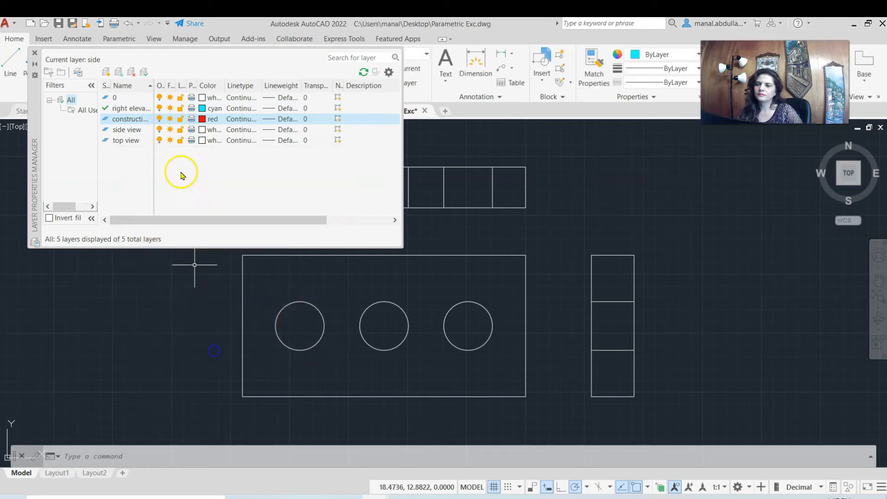
Set the side view layer's colour to green and the top view layer's colour to yellow.
{"action": "left_click", "coordinate": [202, 130]}
{"action": "left_click", "coordinate": [154, 285]}
{"action": "left_click", "coordinate": [214, 350]}
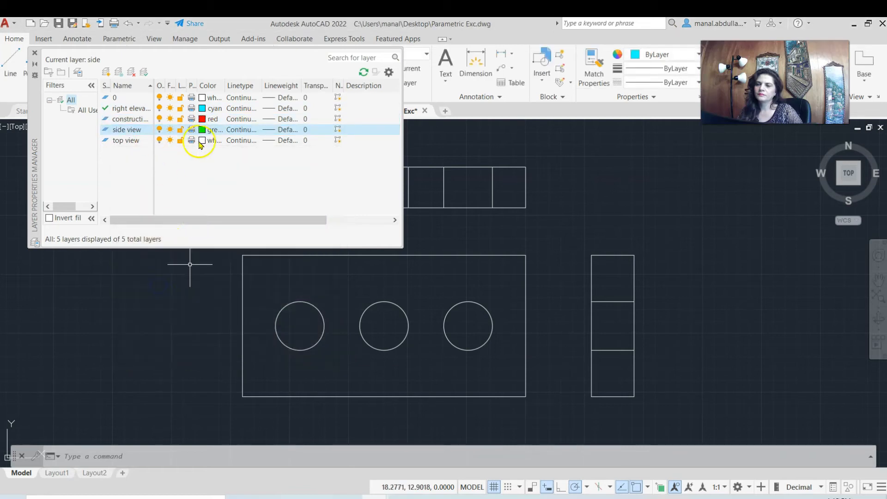
{"action": "left_click", "coordinate": [202, 140]}
{"action": "left_click", "coordinate": [143, 285]}
{"action": "left_click", "coordinate": [213, 351]}
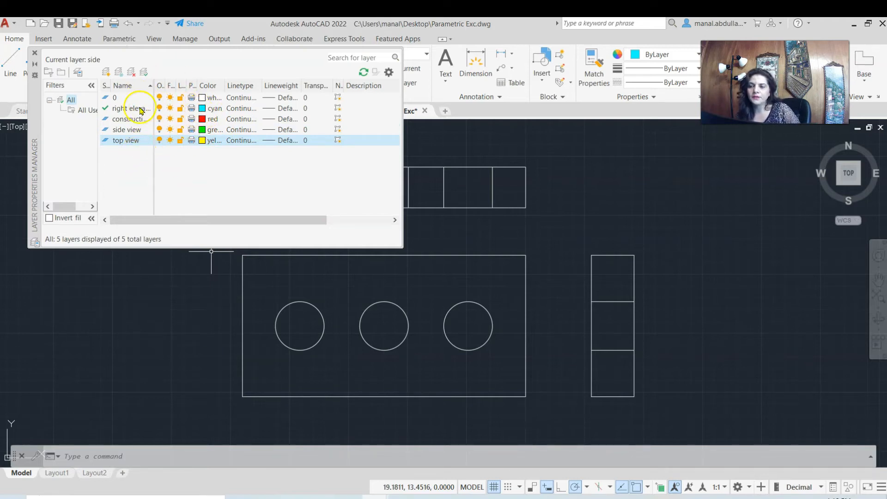
Make the construction layer current and close the layer manager.
{"action": "left_click", "coordinate": [136, 120]}
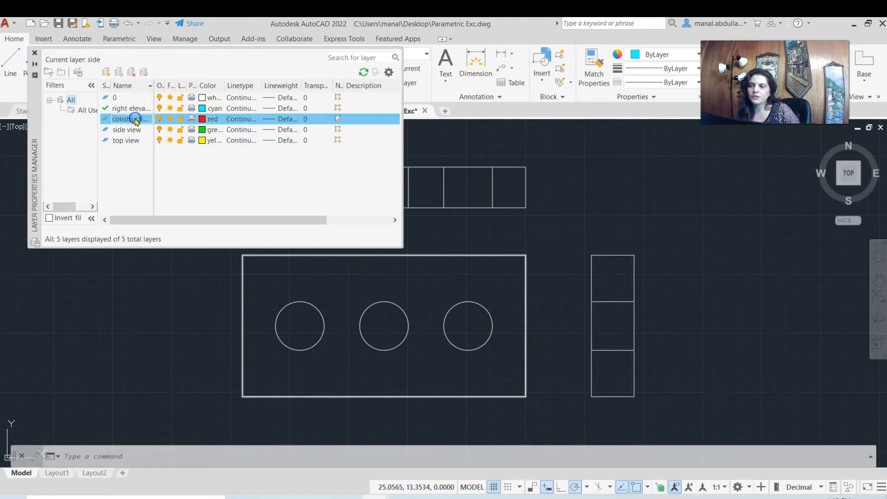
{"action": "double_click", "coordinate": [109, 121]}
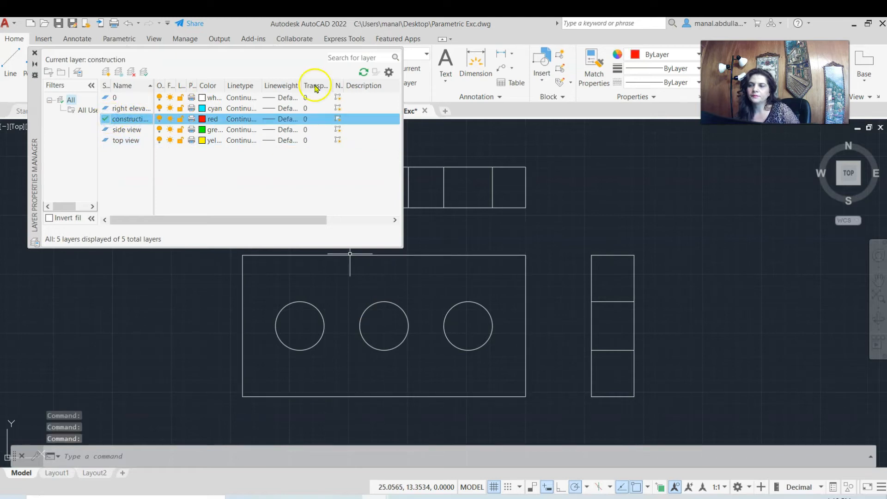
{"action": "left_click", "coordinate": [32, 52]}
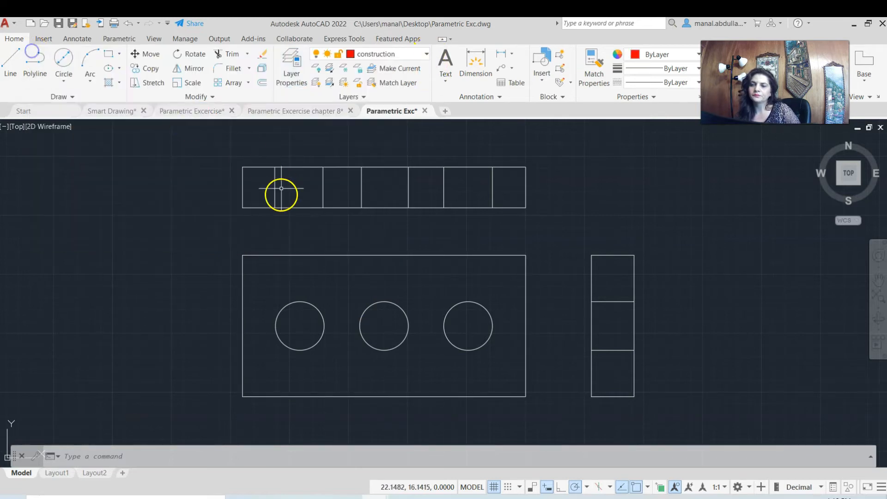
Draw vertical centre lines across the top view, aligned with the centres of the left and middle holes.
{"action": "left_click", "coordinate": [10, 68]}
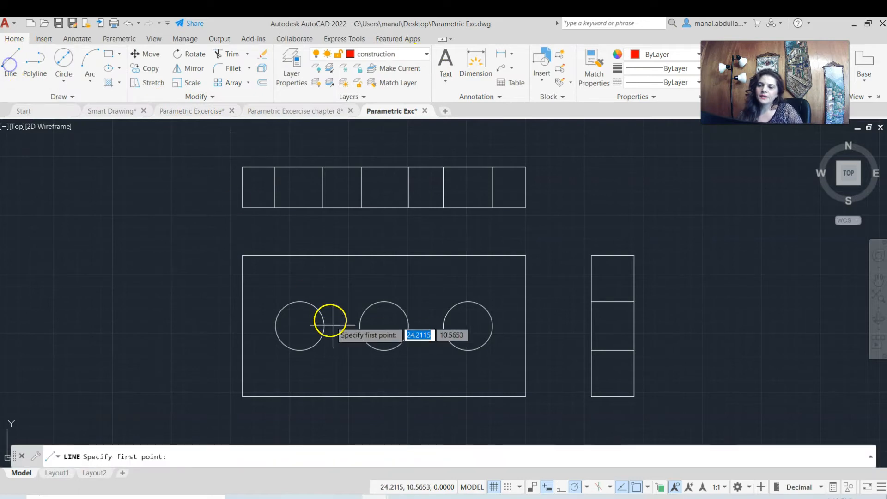
{"action": "left_click", "coordinate": [299, 208]}
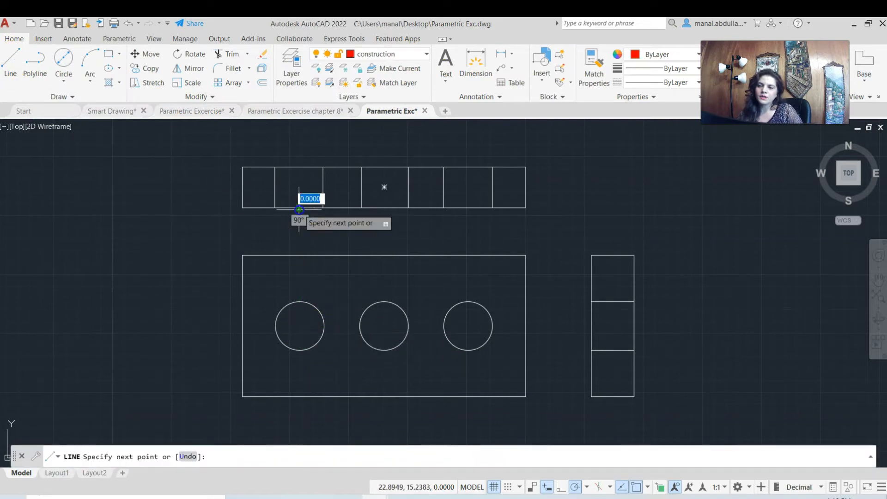
{"action": "left_click", "coordinate": [300, 167]}
{"action": "key", "text": "Return"}
{"action": "key", "text": "Return"}
{"action": "left_click", "coordinate": [384, 208]}
{"action": "left_click", "coordinate": [384, 167]}
{"action": "key", "text": "Return"}
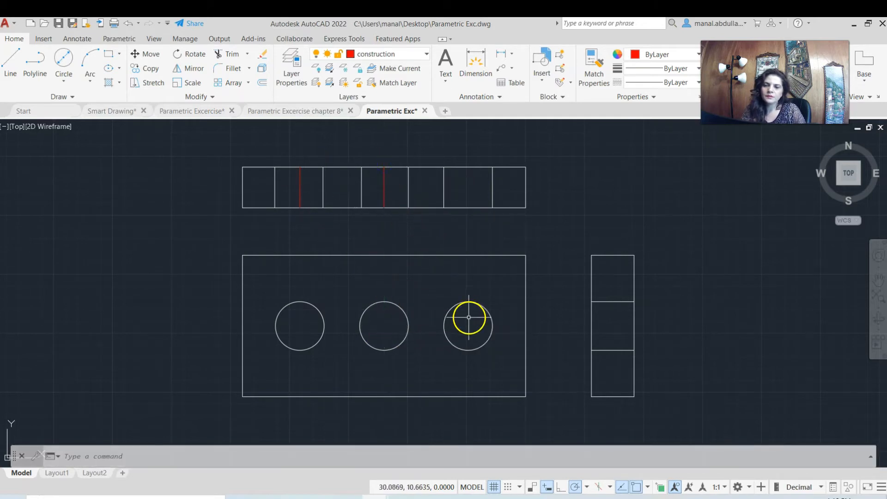
Draw the right hole's vertical centre line in the top view and the holes' horizontal centre line in the side view.
{"action": "key", "text": "Return"}
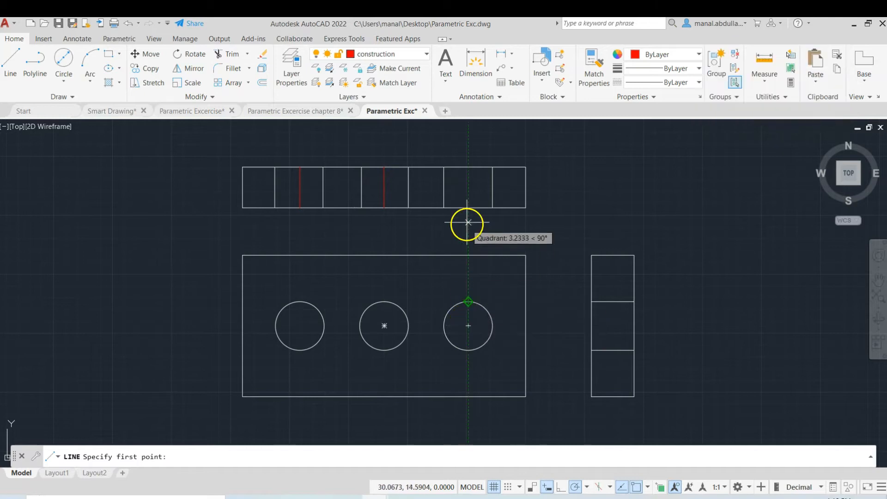
{"action": "left_click", "coordinate": [467, 208]}
{"action": "left_click", "coordinate": [468, 166]}
{"action": "key", "text": "Return"}
{"action": "key", "text": "Return"}
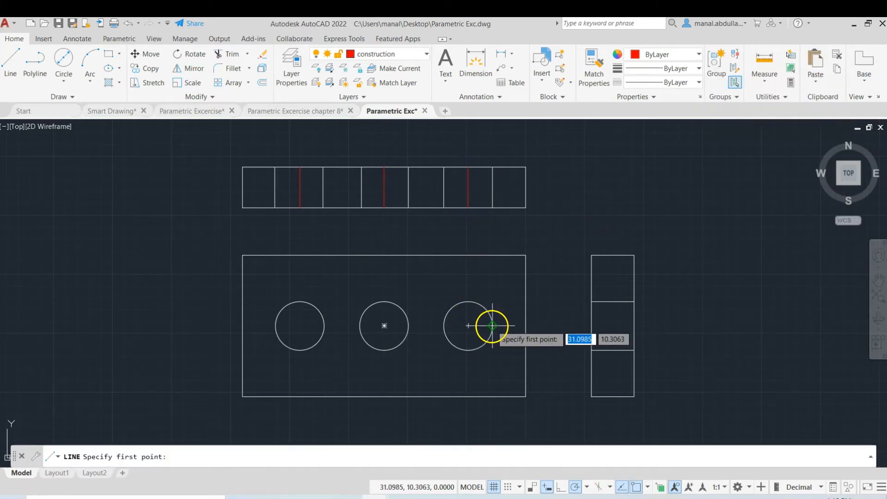
{"action": "left_click", "coordinate": [592, 326]}
{"action": "left_click", "coordinate": [634, 326]}
{"action": "key", "text": "Return"}
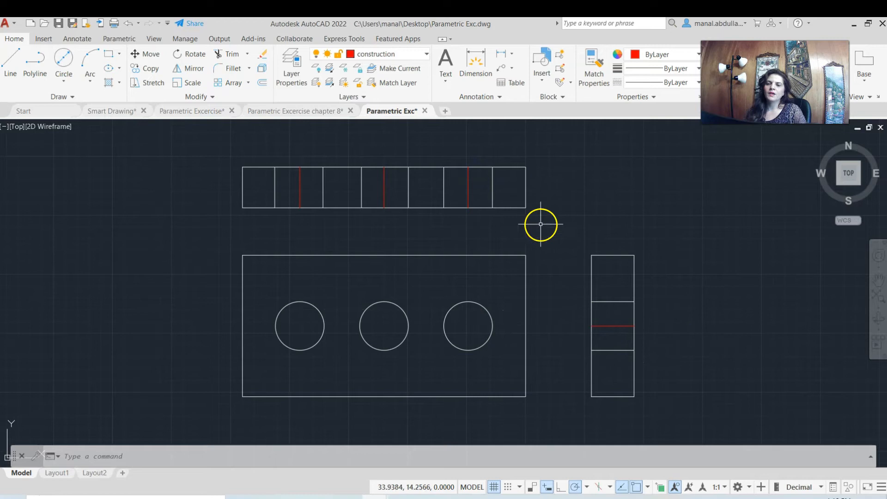
Apply Auto Constrain to all objects of the front, top and side views.
{"action": "scroll", "coordinate": [435, 363], "scroll_direction": "down", "scroll_amount": 2}
{"action": "mouse_move", "coordinate": [423, 402]}
{"action": "middle_mouse_down"}
{"action": "mouse_move", "coordinate": [467, 348]}
{"action": "mouse_move", "coordinate": [418, 363]}
{"action": "middle_mouse_up"}
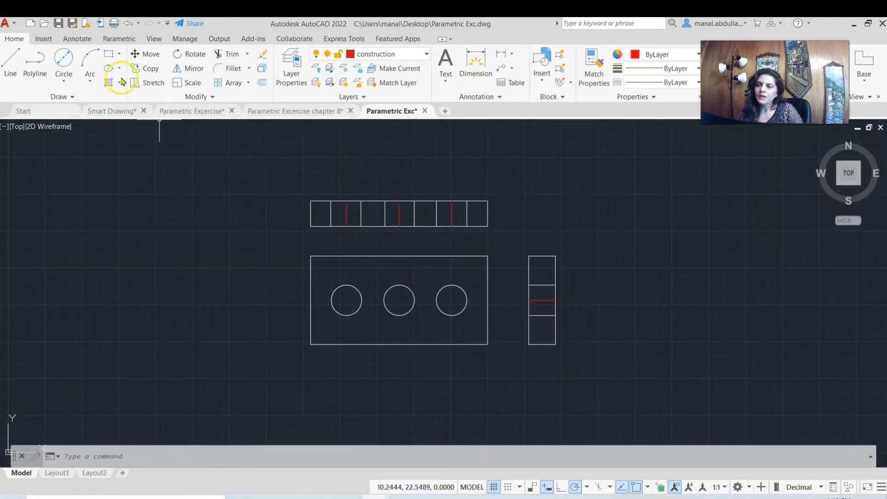
{"action": "left_click", "coordinate": [118, 39]}
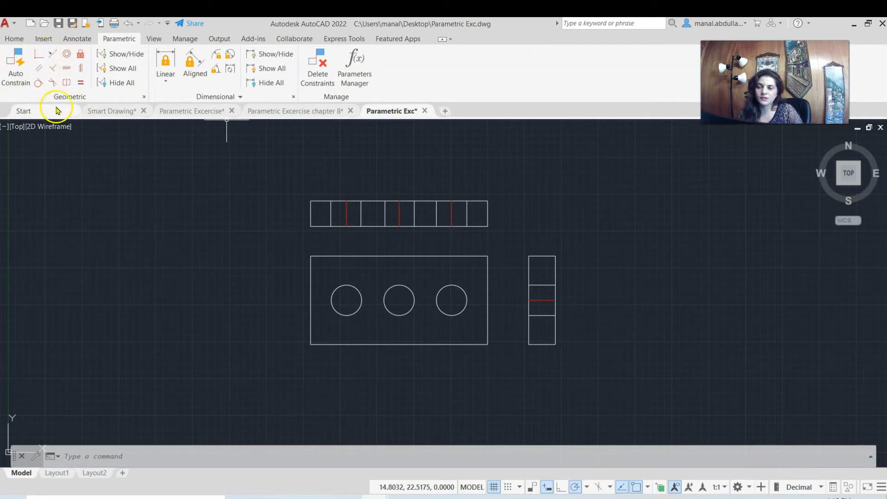
{"action": "left_click", "coordinate": [15, 74]}
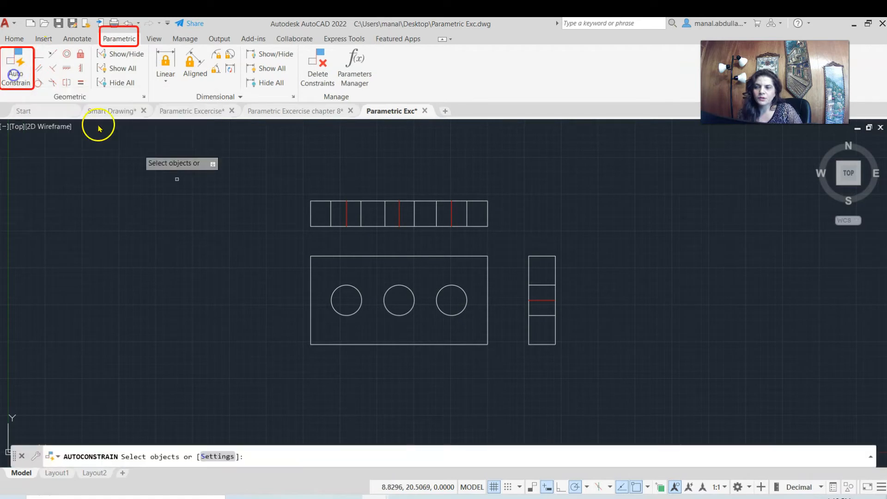
{"action": "left_click", "coordinate": [279, 370]}
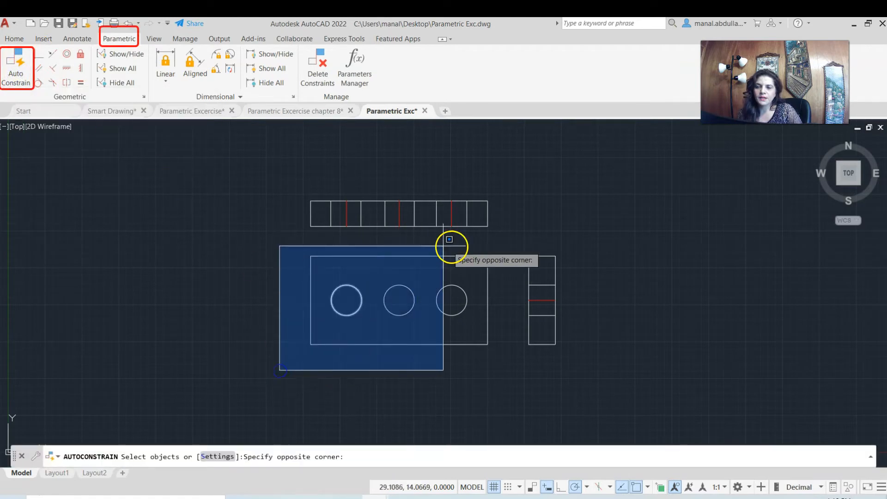
{"action": "left_click", "coordinate": [494, 245]}
{"action": "left_click", "coordinate": [298, 244]}
{"action": "left_click", "coordinate": [541, 187]}
{"action": "left_click", "coordinate": [508, 383]}
{"action": "left_click", "coordinate": [606, 234]}
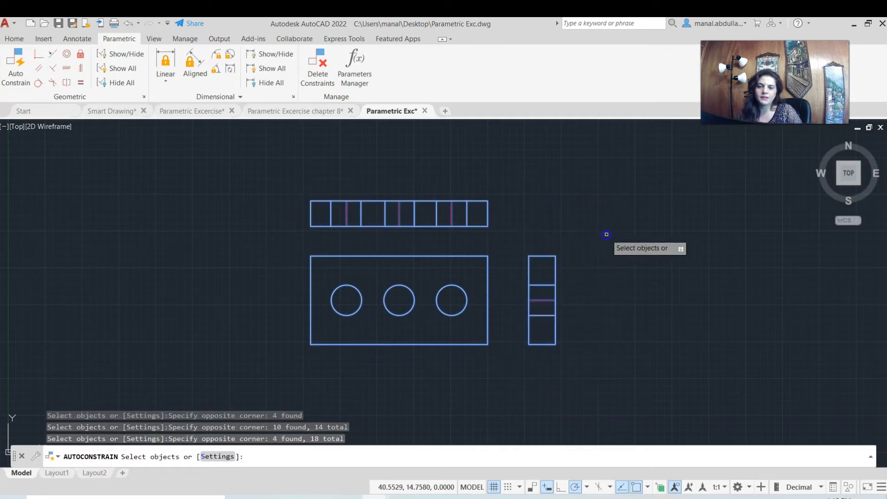
{"action": "key", "text": "Return"}
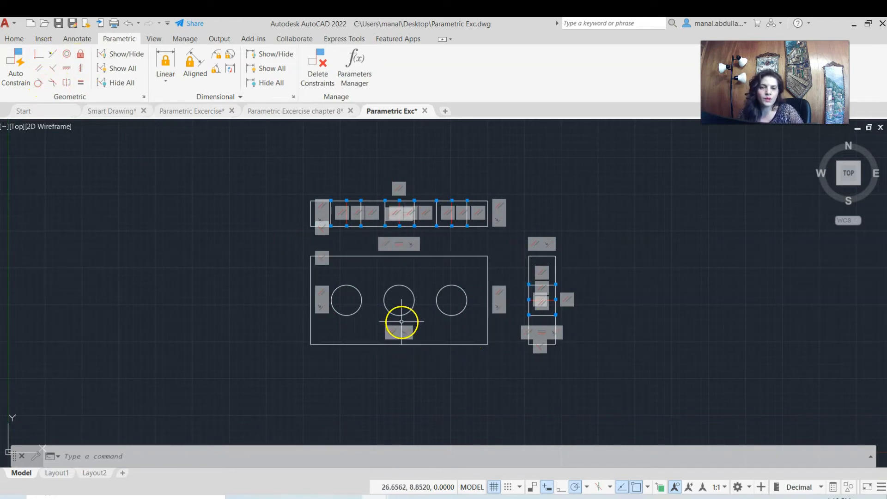
Draw one slightly slanted, nearly horizontal line in the empty area beside the three views.
{"action": "scroll", "coordinate": [401, 322], "scroll_direction": "down", "scroll_amount": 2}
{"action": "mouse_move", "coordinate": [319, 296]}
{"action": "middle_mouse_down"}
{"action": "mouse_move", "coordinate": [465, 289]}
{"action": "mouse_move", "coordinate": [550, 309]}
{"action": "middle_mouse_up"}
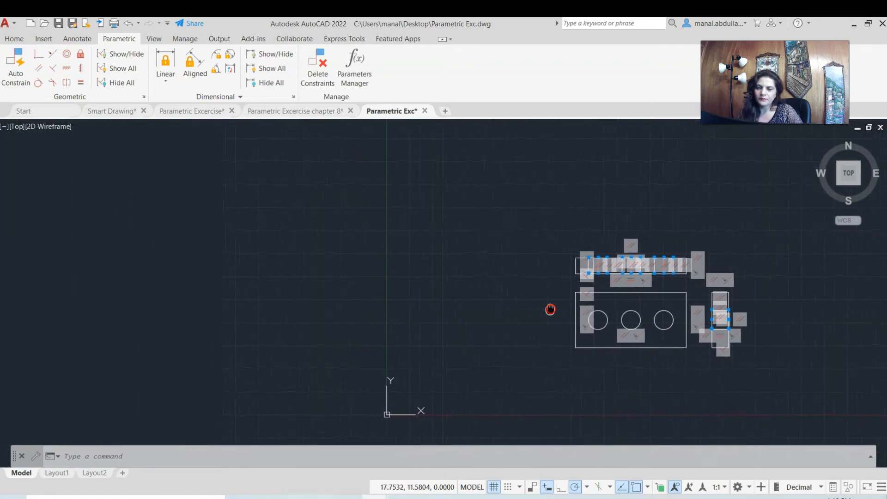
{"action": "scroll", "coordinate": [493, 321], "scroll_direction": "up", "scroll_amount": 4}
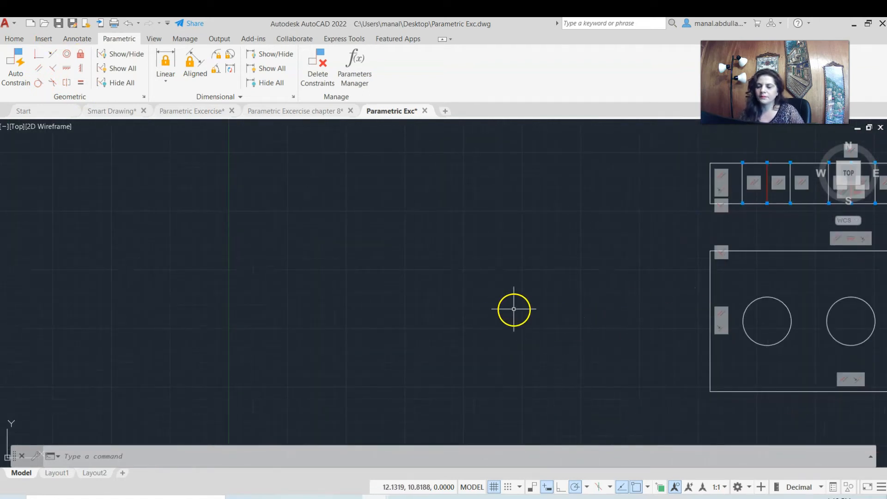
{"action": "key", "text": "Escape"}
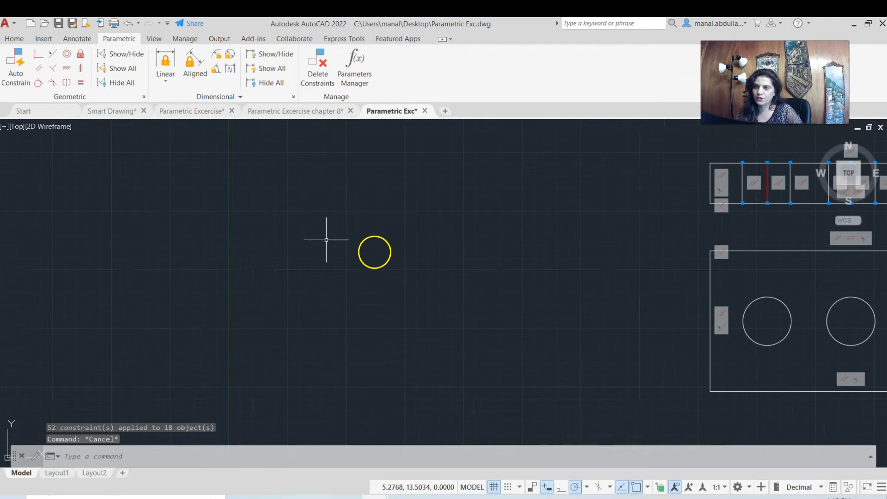
{"action": "left_click", "coordinate": [12, 39]}
{"action": "left_click", "coordinate": [15, 69]}
{"action": "left_click", "coordinate": [491, 190]}
{"action": "left_click", "coordinate": [325, 234]}
{"action": "key", "text": "Return"}
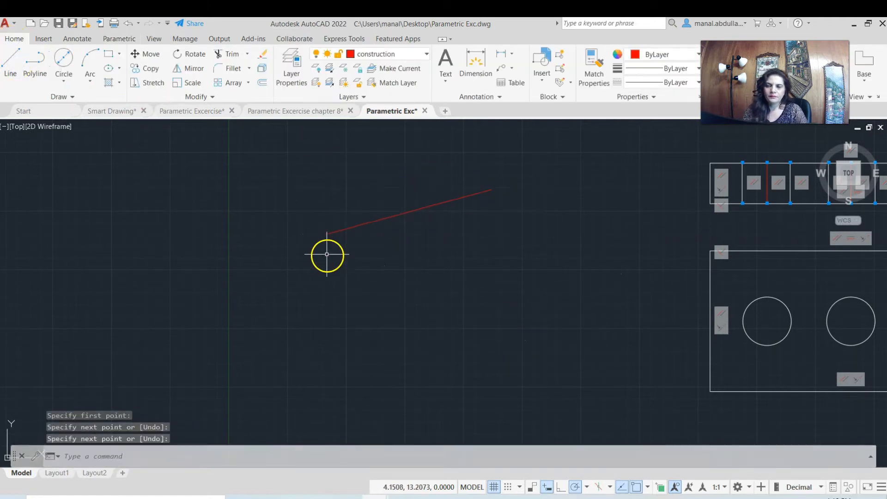
Draw two more separate lines below the slanted one: a long diagonal falling to the right and a short, nearly vertical one.
{"action": "key", "text": "Return"}
{"action": "left_click", "coordinate": [326, 249]}
{"action": "left_click", "coordinate": [421, 395]}
{"action": "key", "text": "Return"}
{"action": "key", "text": "Return"}
{"action": "left_click", "coordinate": [474, 364]}
{"action": "left_click", "coordinate": [490, 257]}
{"action": "key", "text": "Return"}
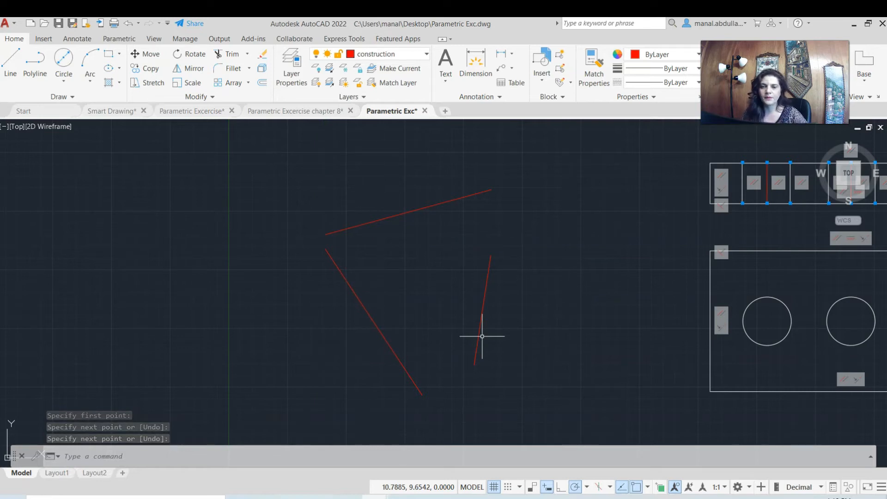
Move the three loose practice lines to layer 0 and clear the selection.
{"action": "left_click", "coordinate": [540, 164]}
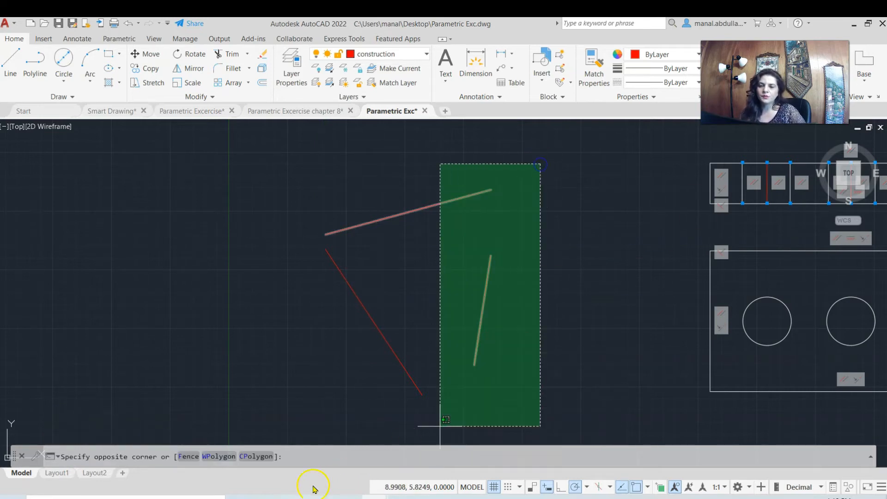
{"action": "left_click", "coordinate": [313, 396]}
{"action": "left_click", "coordinate": [388, 53]}
{"action": "left_click", "coordinate": [370, 67]}
{"action": "key", "text": "Escape"}
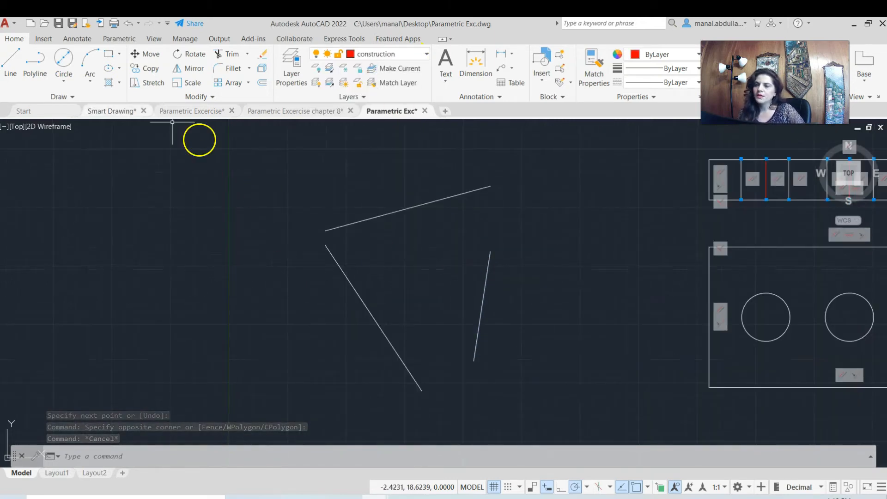
Apply a coincident constraint joining the lower-left end of the upper slanted line to the upper end of the long diagonal.
{"action": "left_click", "coordinate": [118, 39]}
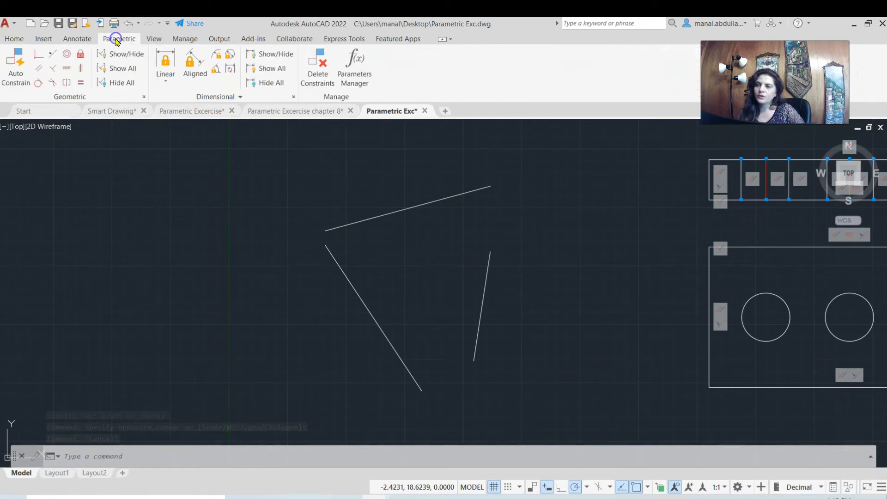
{"action": "left_click", "coordinate": [39, 56]}
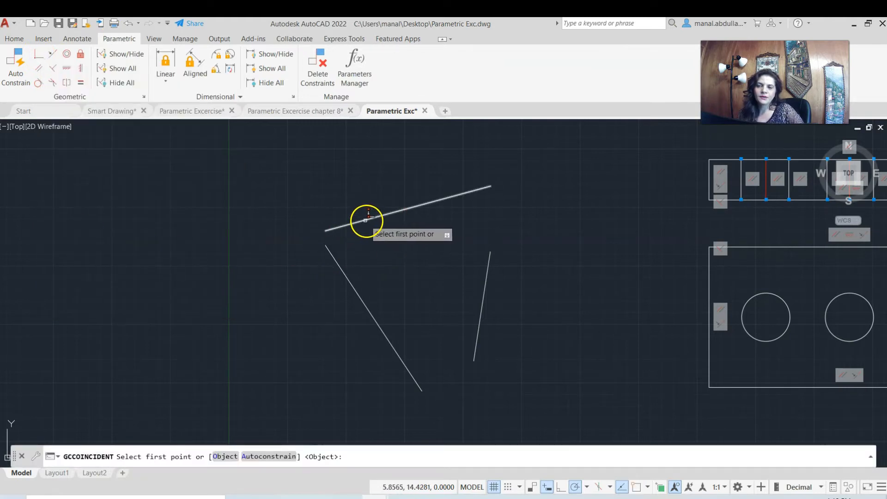
{"action": "left_click", "coordinate": [337, 225]}
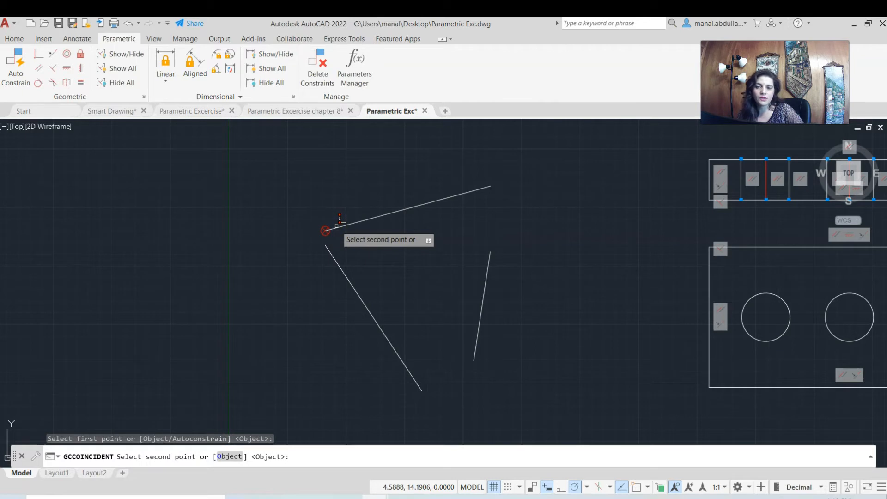
{"action": "left_click", "coordinate": [330, 253]}
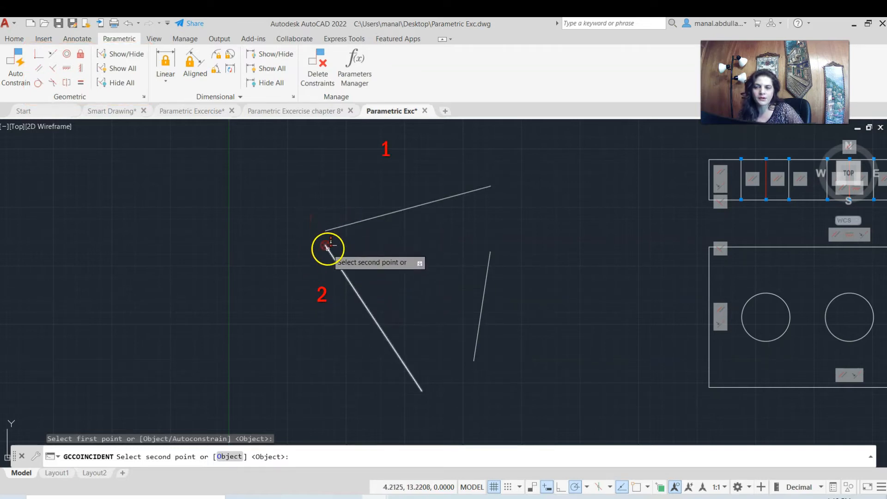
{"action": "left_click", "coordinate": [328, 248]}
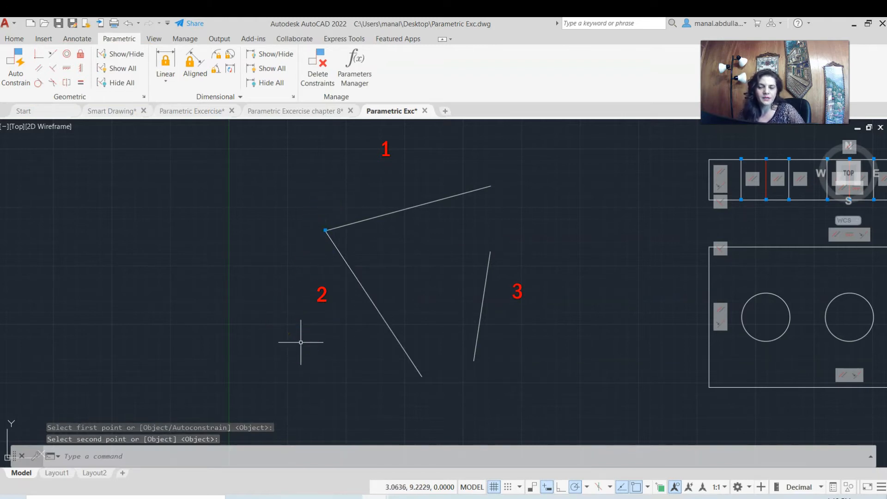
Apply a coincident constraint joining the upper slanted line's right end to the upper end of the short, nearly vertical line.
{"action": "left_click", "coordinate": [39, 58]}
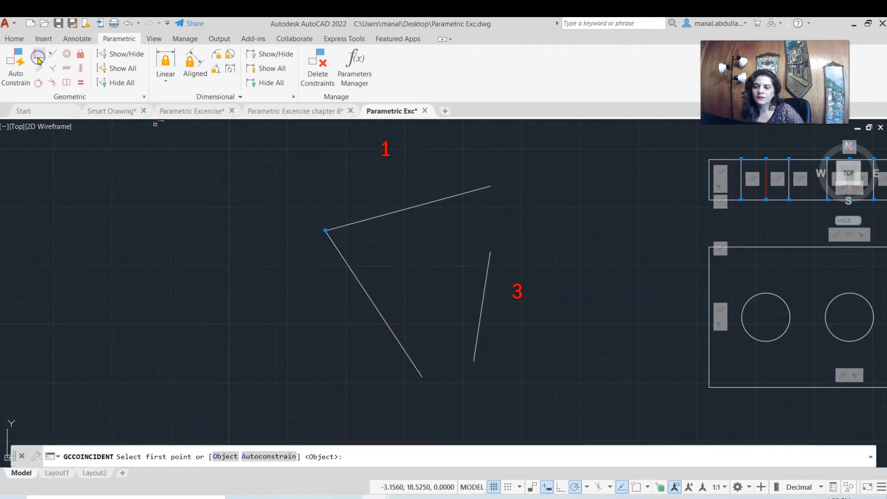
{"action": "left_click", "coordinate": [490, 186]}
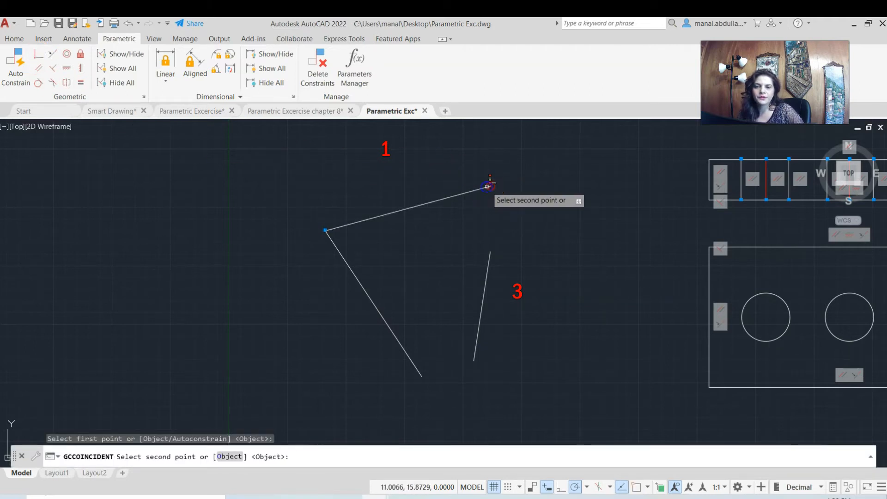
{"action": "left_click", "coordinate": [489, 254]}
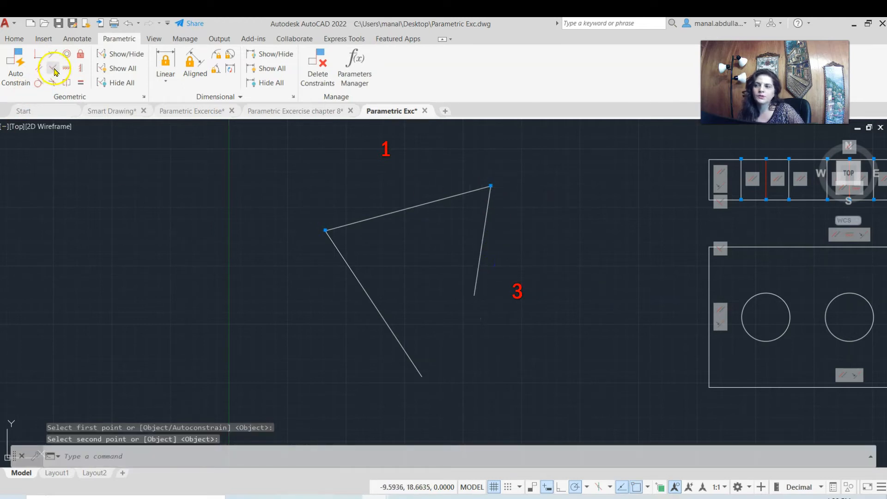
Close the triangle with a coincident constraint between the lower ends of the short line and the long diagonal.
{"action": "left_click", "coordinate": [39, 58]}
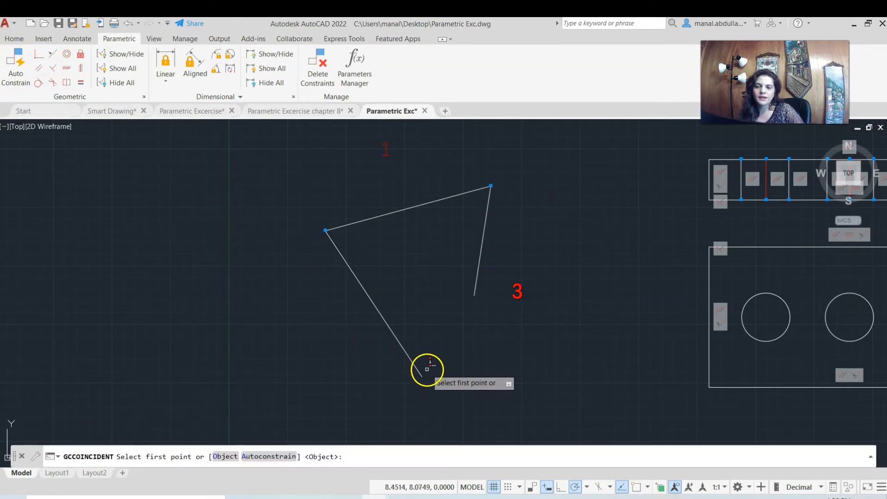
{"action": "left_click", "coordinate": [474, 293]}
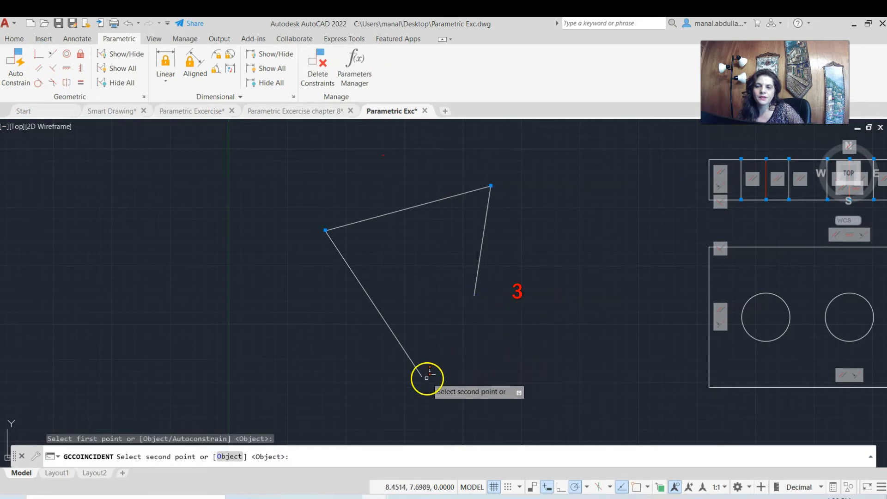
{"action": "left_click", "coordinate": [421, 375]}
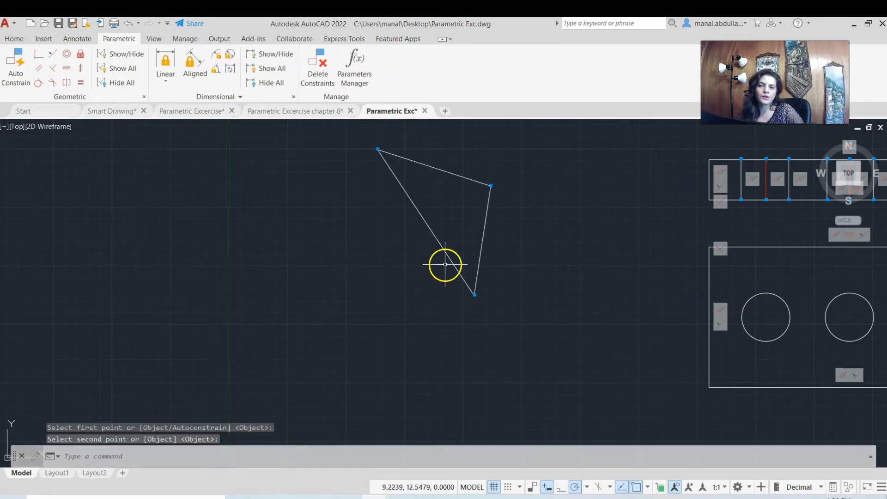
Draw a separate steep, slightly slanted line in the empty space to the left of the triangle.
{"action": "middle_click_drag", "start_coordinate": [448, 228], "coordinate": [419, 291]}
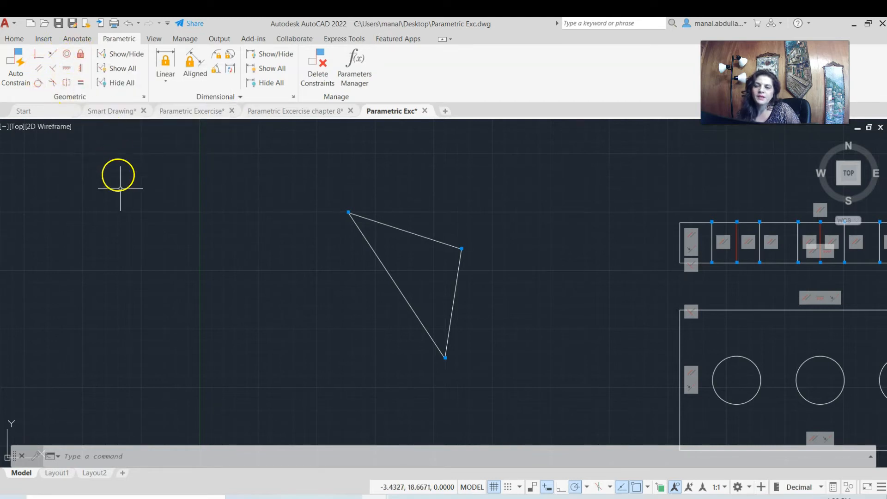
{"action": "left_click", "coordinate": [14, 39]}
{"action": "left_click", "coordinate": [10, 60]}
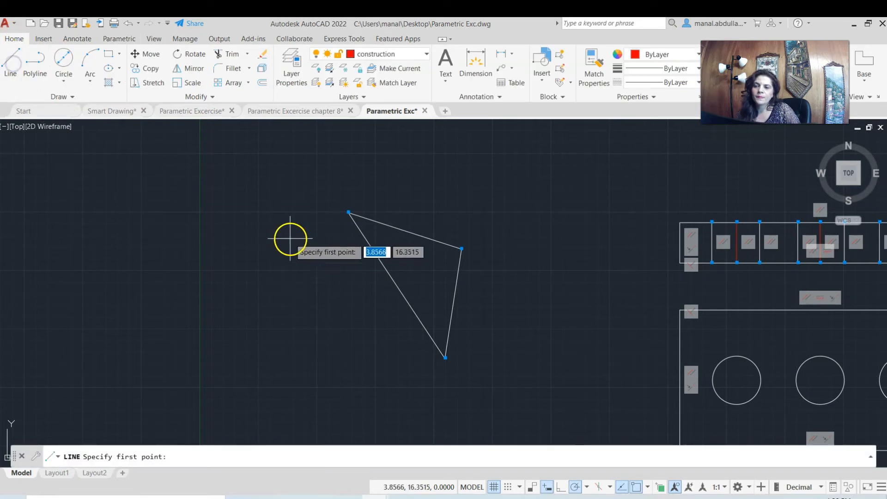
{"action": "left_click", "coordinate": [290, 238]}
{"action": "left_click", "coordinate": [269, 371]}
{"action": "key", "text": "Return"}
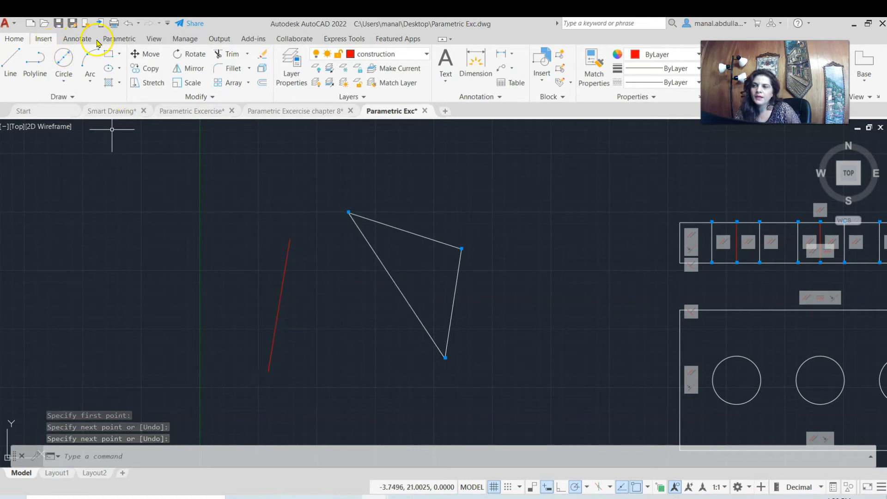
Constrain the separate red line parallel to the triangle's longest side, and add a horizontal constraint to it.
{"action": "left_click", "coordinate": [121, 40]}
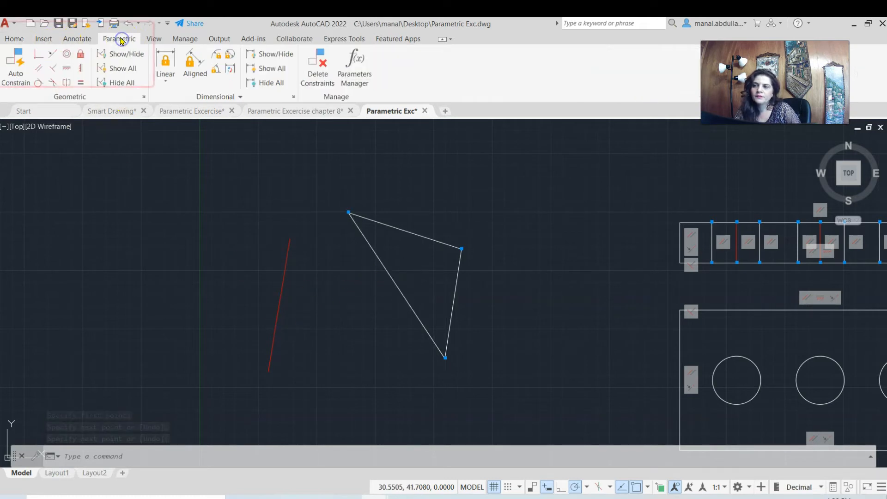
{"action": "left_click", "coordinate": [38, 66]}
{"action": "left_click", "coordinate": [414, 310]}
{"action": "left_click", "coordinate": [279, 334]}
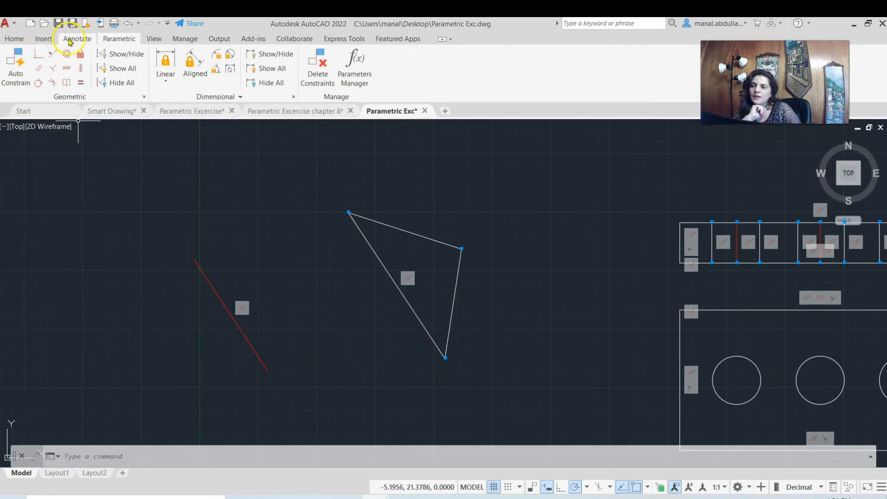
{"action": "left_click", "coordinate": [68, 69]}
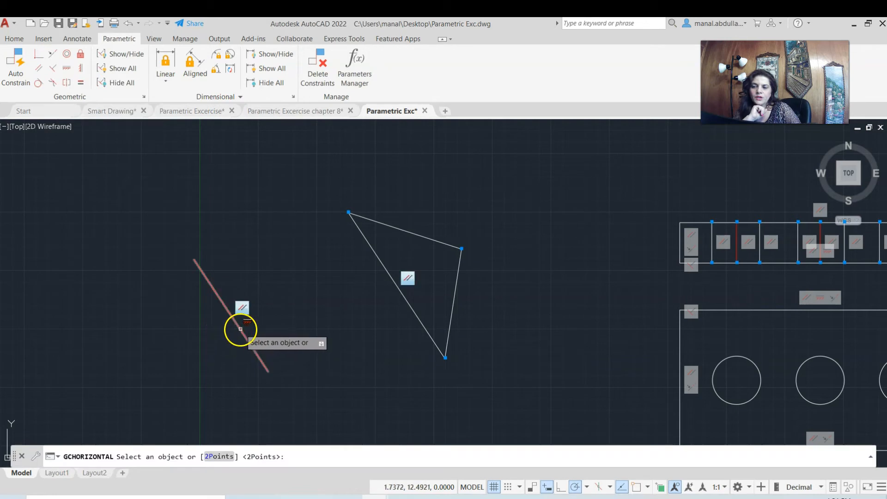
{"action": "left_click", "coordinate": [240, 328]}
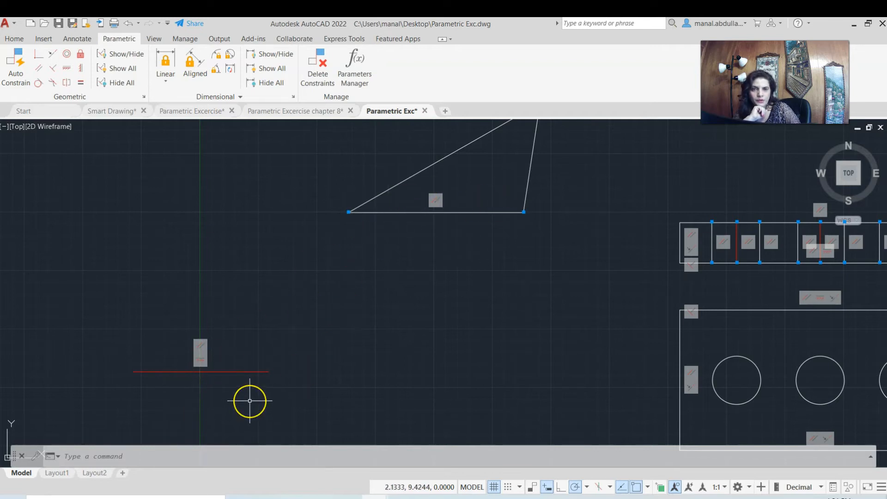
Apply a vertical constraint to the triangle's short, nearly vertical side.
{"action": "left_click", "coordinate": [82, 70]}
{"action": "scroll", "coordinate": [551, 267], "scroll_direction": "down", "scroll_amount": 2}
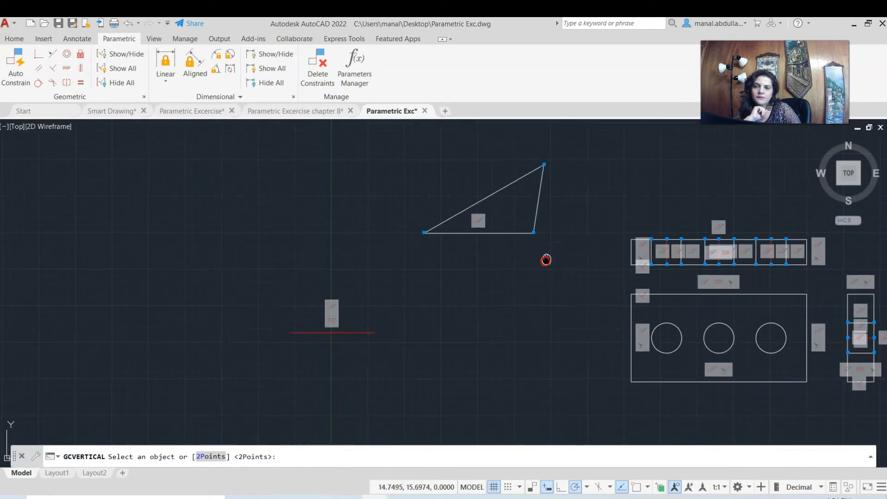
{"action": "middle_click_drag", "start_coordinate": [546, 259], "coordinate": [481, 302]}
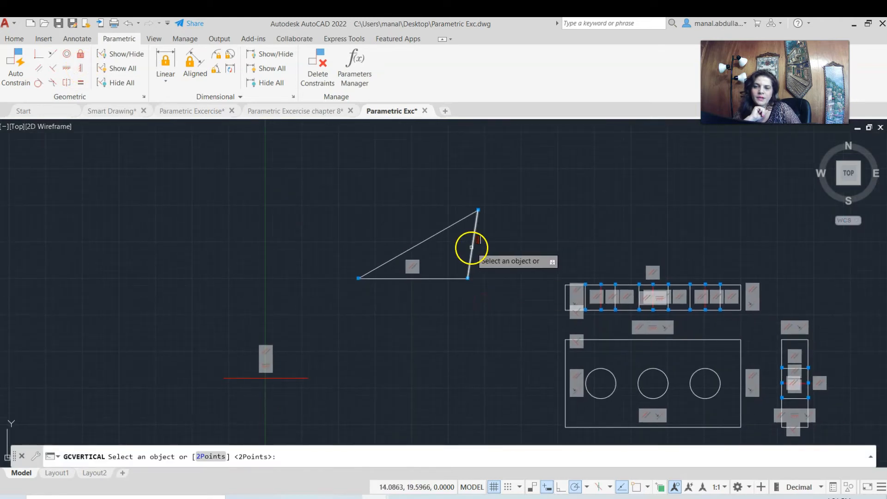
{"action": "left_click", "coordinate": [471, 247]}
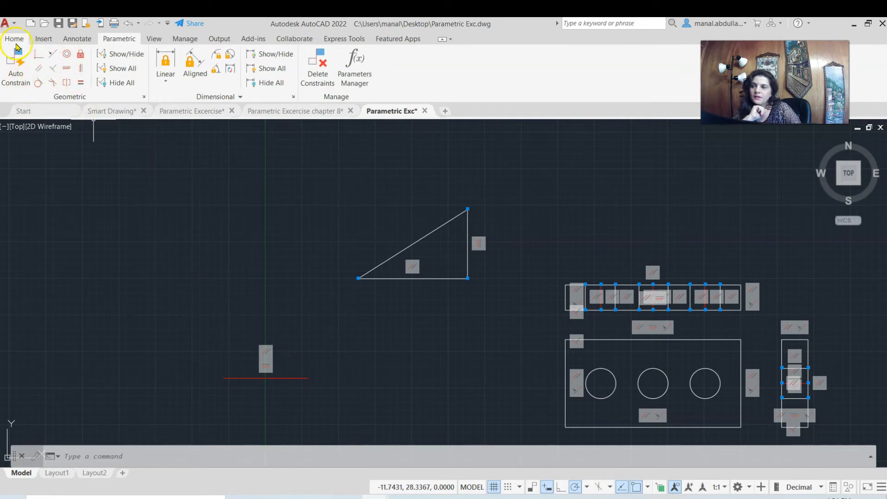
Draw a circle by centre and diameter in the empty space below the triangle, clear of its horizontal side.
{"action": "left_click", "coordinate": [15, 38]}
{"action": "left_click", "coordinate": [63, 60]}
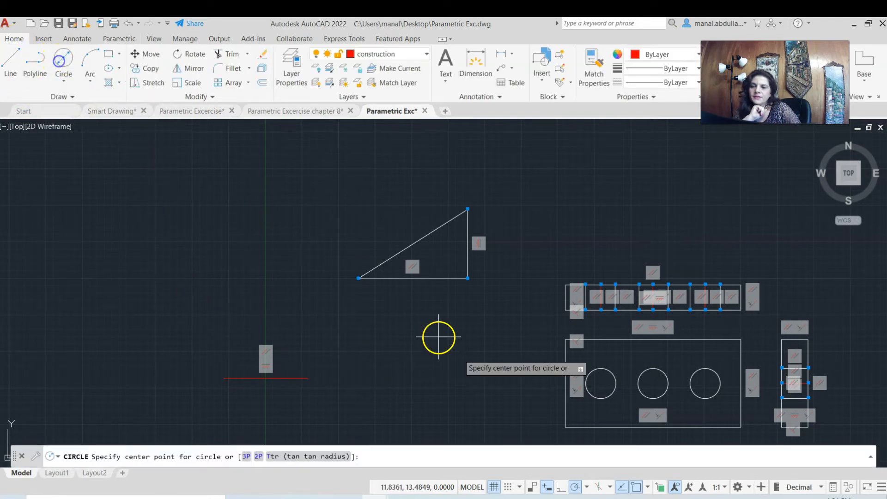
{"action": "left_click", "coordinate": [426, 371]}
{"action": "type", "text": "d"}
{"action": "key", "text": "Return"}
{"action": "left_click", "coordinate": [468, 322]}
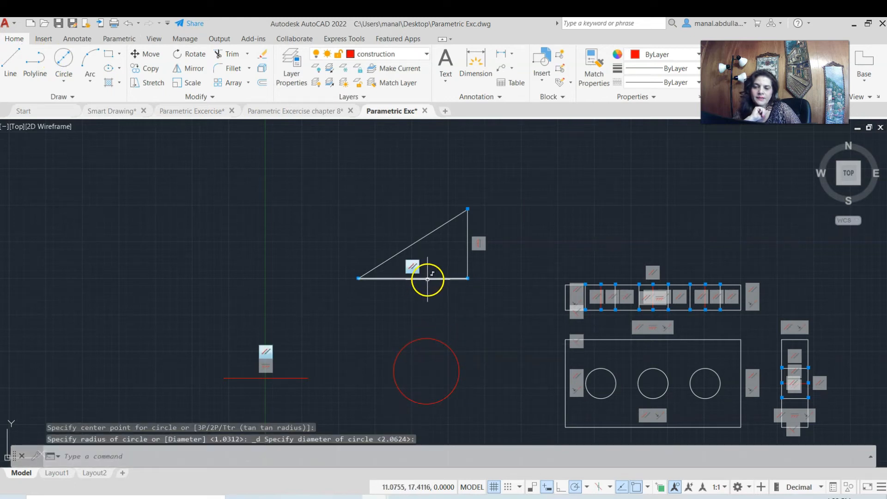
Apply a tangent constraint between the triangle's horizontal side and the red circle.
{"action": "left_click", "coordinate": [121, 40]}
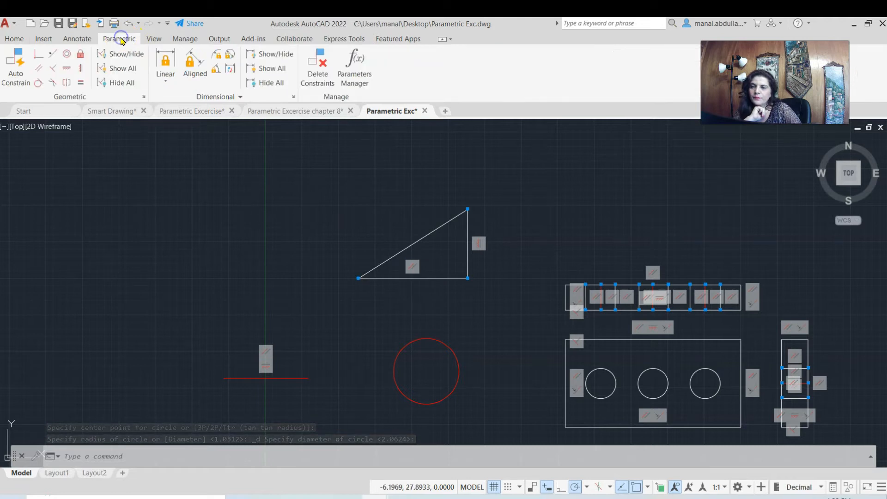
{"action": "left_click", "coordinate": [40, 84]}
{"action": "left_click", "coordinate": [436, 279]}
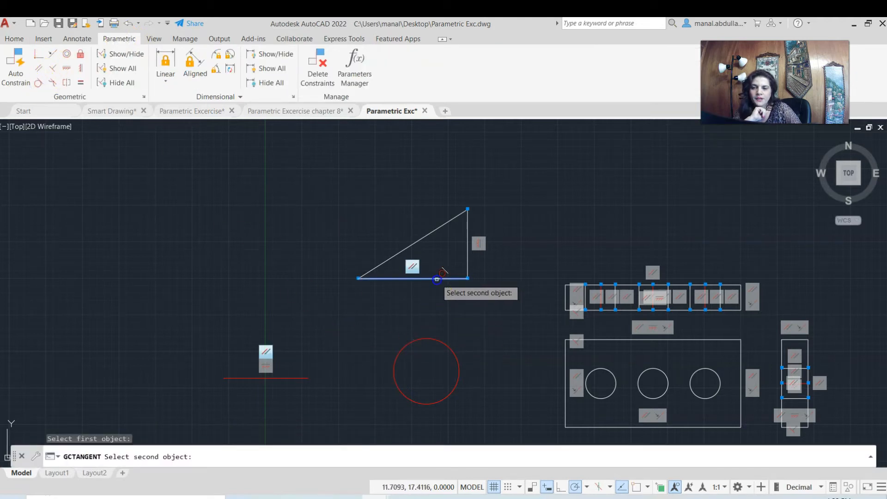
{"action": "left_click", "coordinate": [432, 340]}
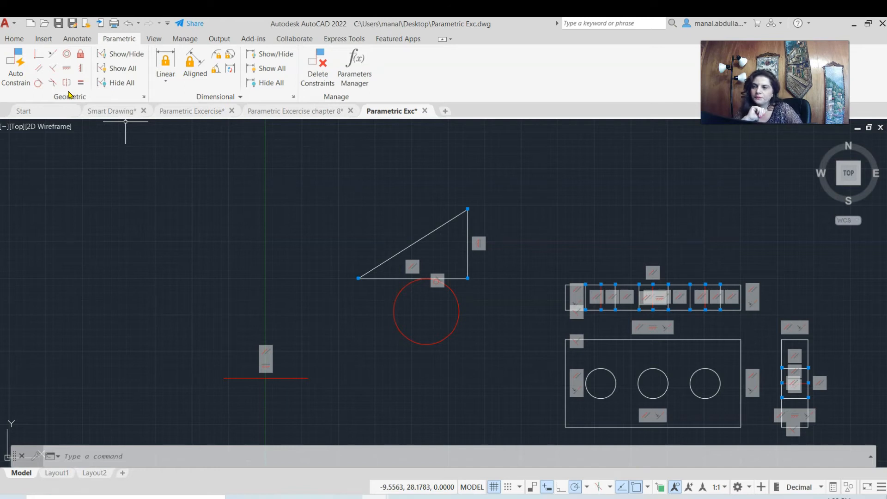
Draw two separate lines left of the triangle: a steep one falling to the left and a shorter one falling to the right.
{"action": "left_click", "coordinate": [14, 39]}
{"action": "left_click", "coordinate": [16, 73]}
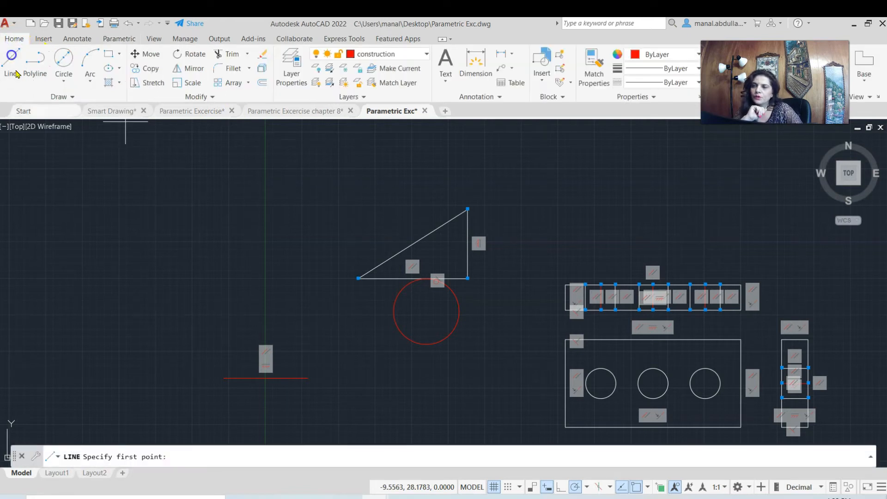
{"action": "left_click", "coordinate": [193, 175]}
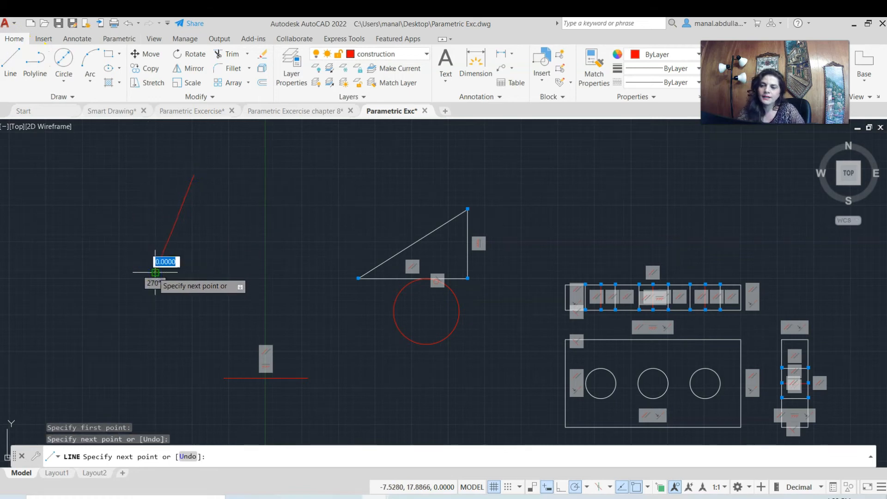
{"action": "left_click", "coordinate": [155, 273]}
{"action": "key", "text": "Return"}
{"action": "key", "text": "Return"}
{"action": "left_click", "coordinate": [277, 174]}
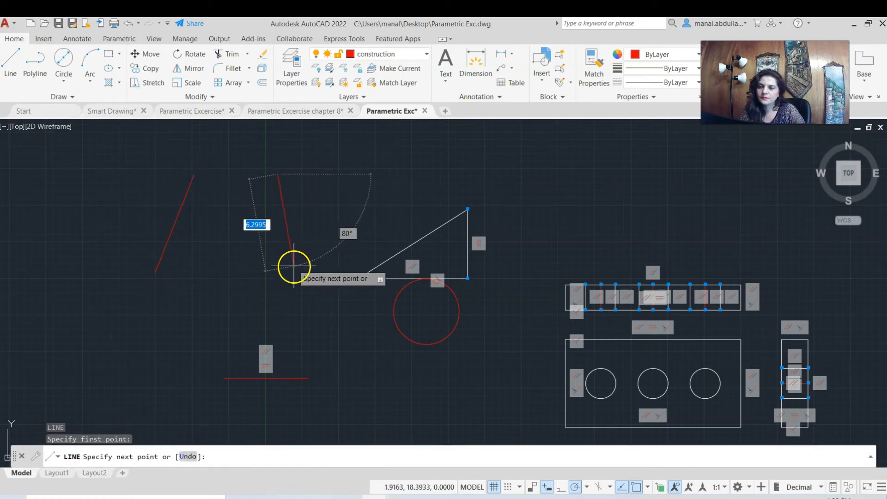
{"action": "left_click", "coordinate": [344, 213]}
{"action": "key", "text": "Return"}
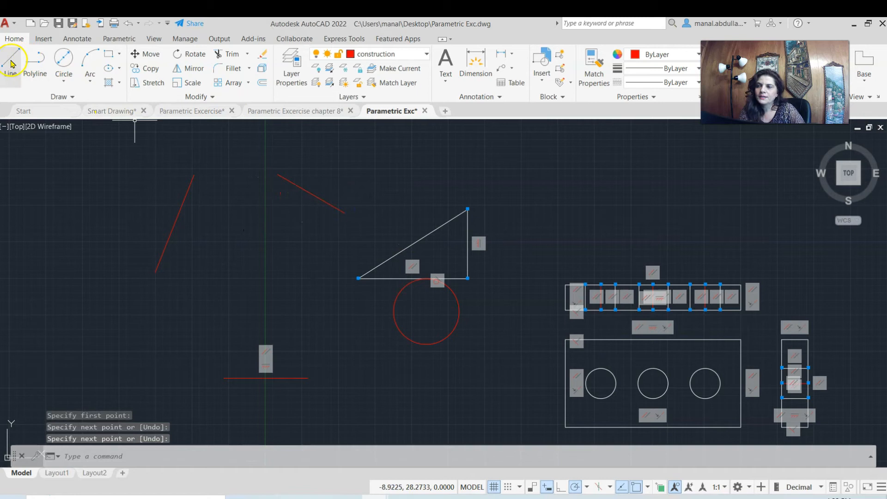
Draw a vertical line about 12 units long between the two slanted lines as a symmetry axis.
{"action": "left_click", "coordinate": [12, 63]}
{"action": "left_click", "coordinate": [236, 154]}
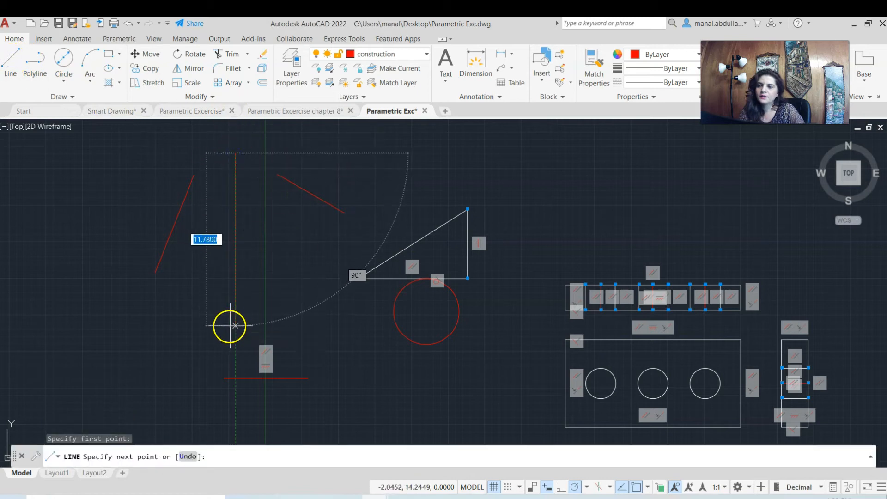
{"action": "left_click", "coordinate": [235, 328]}
{"action": "key", "text": "Return"}
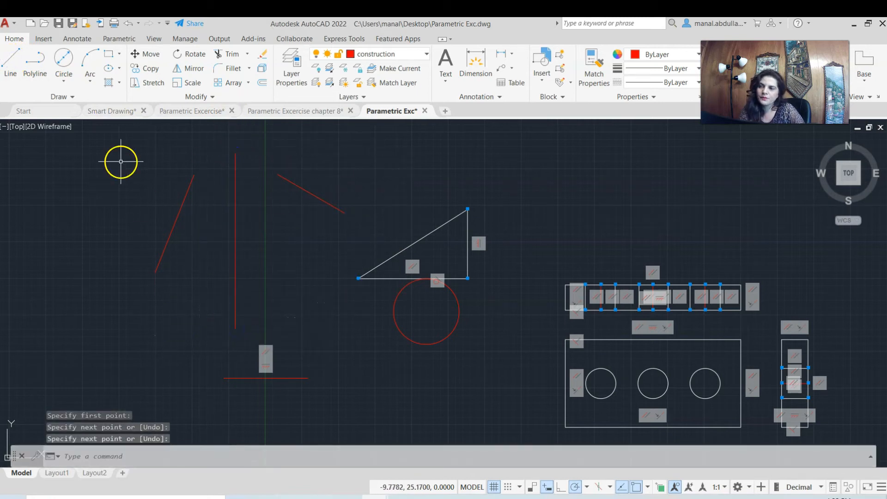
Apply a symmetric constraint to the two slanted lines about the vertical axis line, keeping the steep left line as the reference.
{"action": "left_click", "coordinate": [112, 41]}
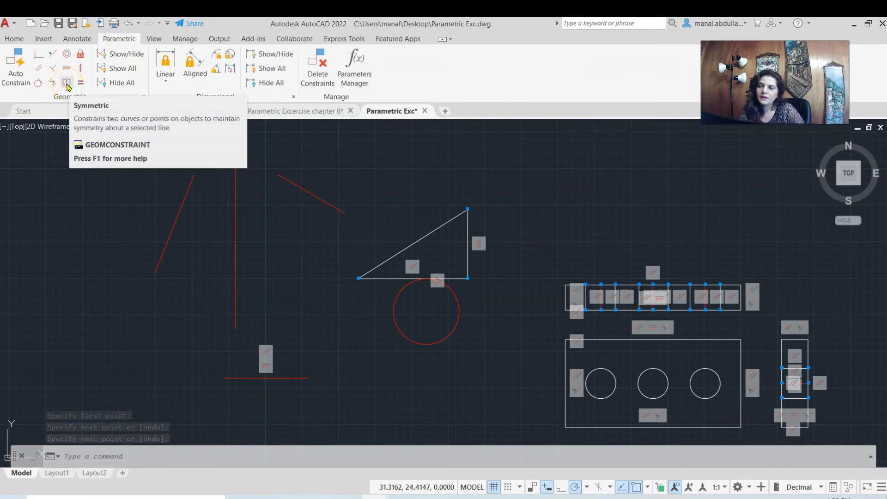
{"action": "left_click", "coordinate": [66, 82]}
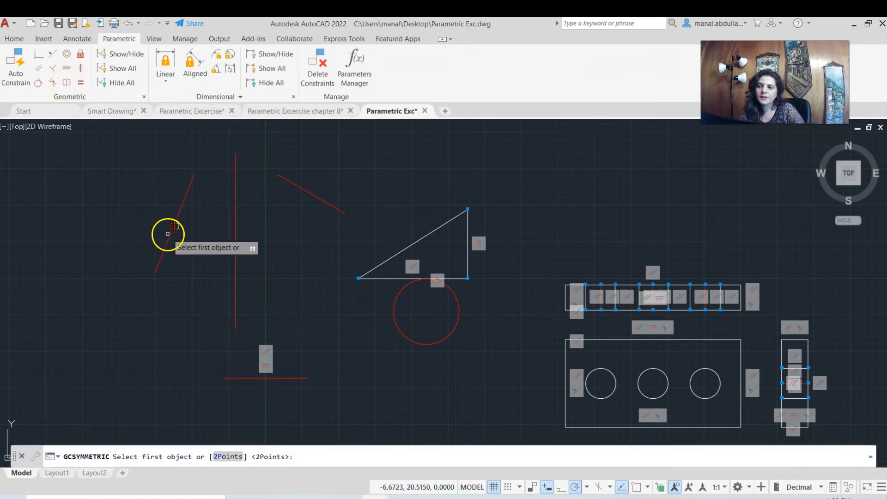
{"action": "left_click", "coordinate": [168, 240]}
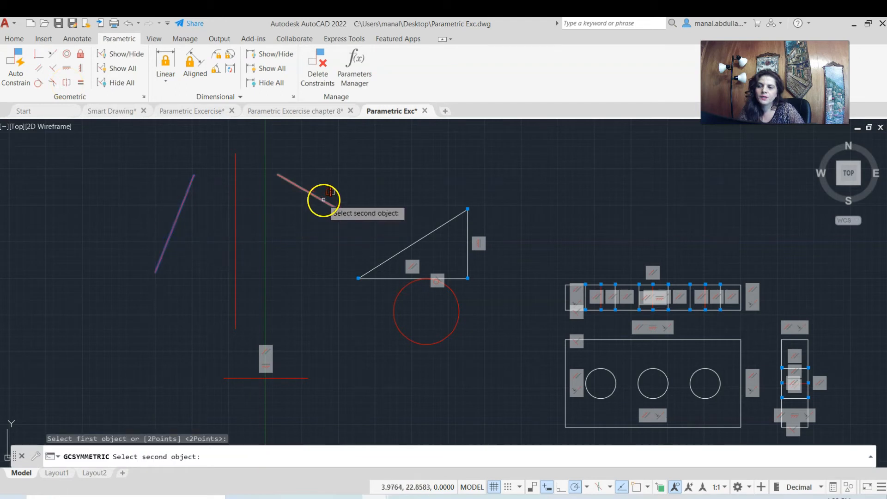
{"action": "left_click", "coordinate": [322, 202]}
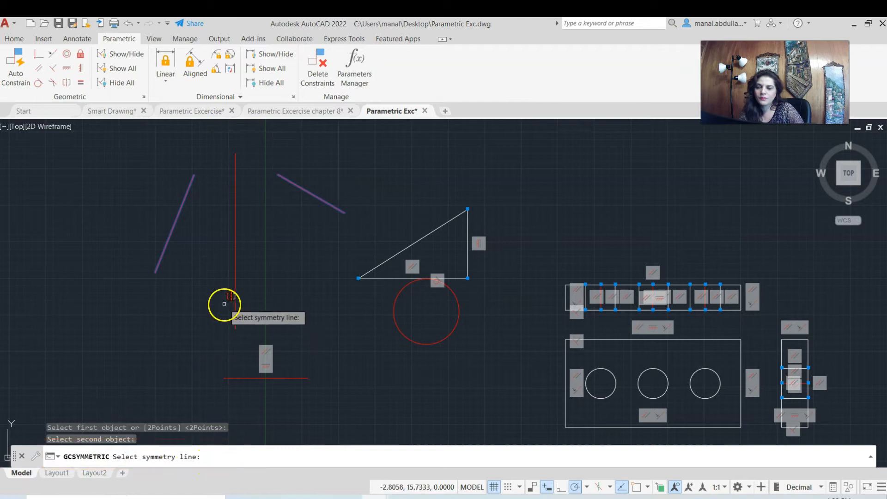
{"action": "left_click", "coordinate": [234, 288]}
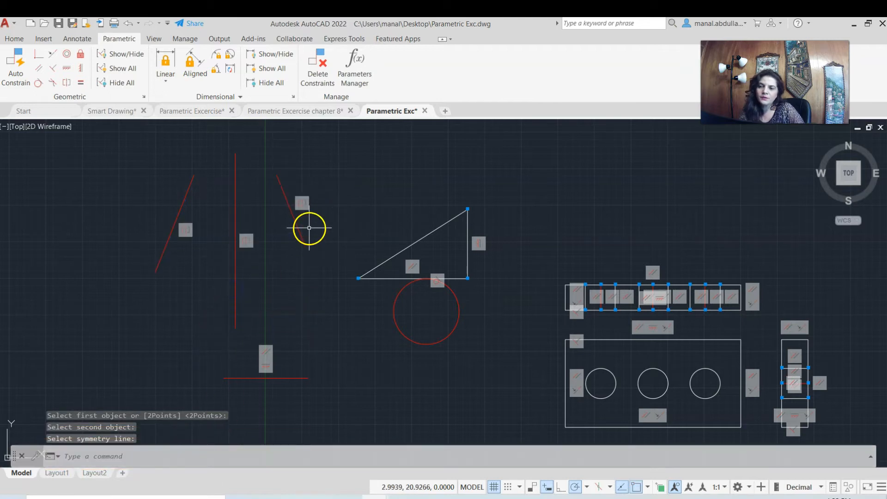
Stretch the lower end of the left slanted line outward and upward to give the symmetric pair a flatter slope.
{"action": "left_click", "coordinate": [160, 255]}
{"action": "left_click", "coordinate": [155, 273]}
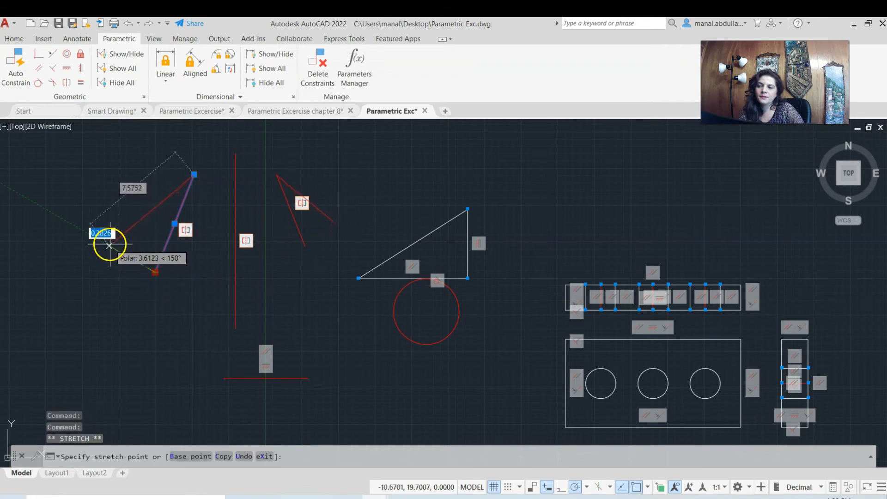
{"action": "left_click", "coordinate": [100, 226]}
{"action": "left_click", "coordinate": [333, 214]}
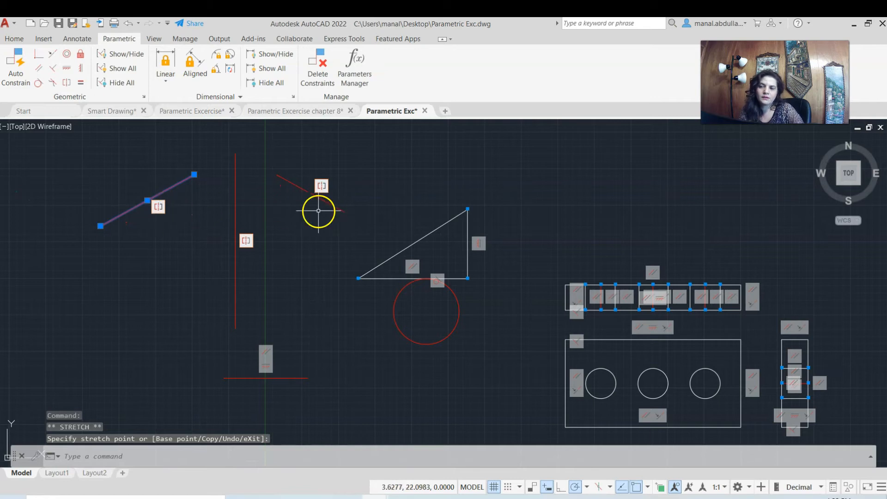
{"action": "key", "text": "Escape"}
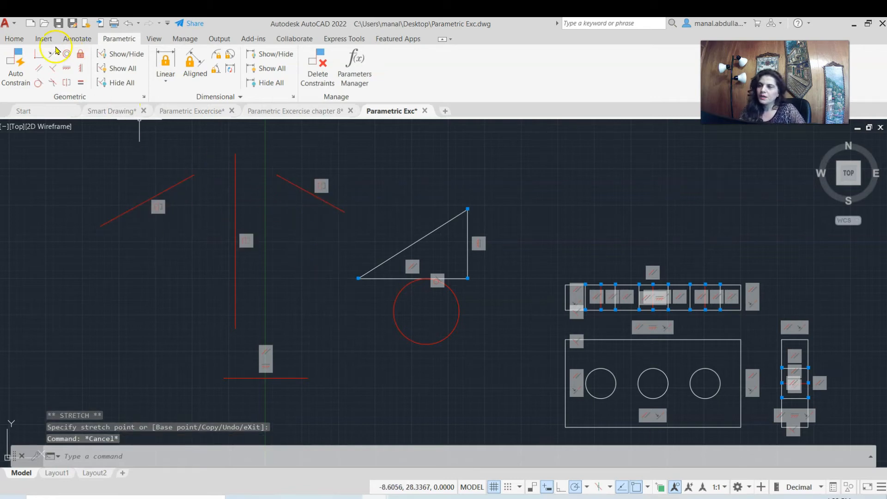
Draw a circle by centre and diameter, about 2.9 units across, in the empty space below the tangent circle.
{"action": "left_click", "coordinate": [13, 39]}
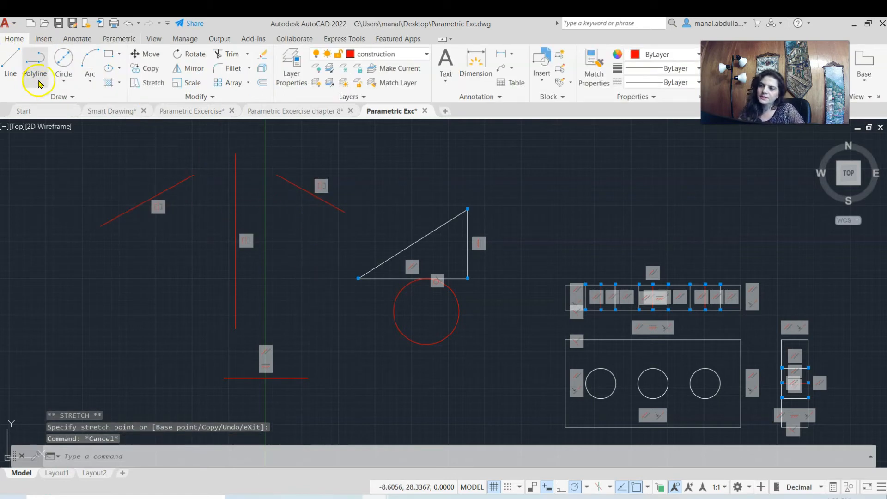
{"action": "left_click", "coordinate": [65, 79]}
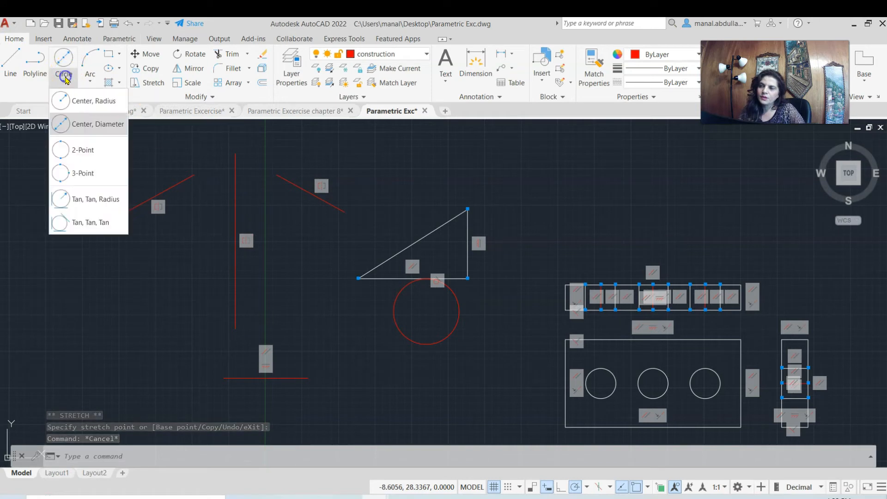
{"action": "left_click", "coordinate": [74, 109]}
{"action": "left_click", "coordinate": [440, 398]}
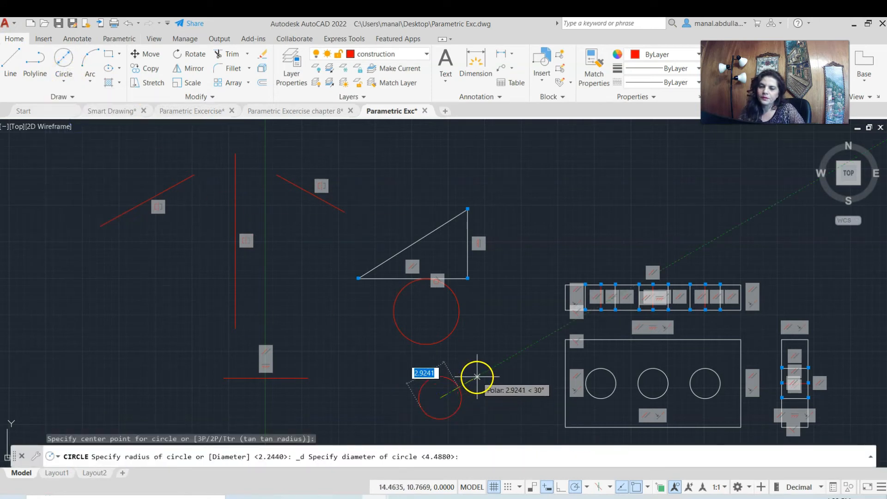
{"action": "left_click", "coordinate": [477, 377]}
Apply a concentric constraint that moves the small circle onto the centre of the larger tangent circle.
{"action": "left_click", "coordinate": [121, 39]}
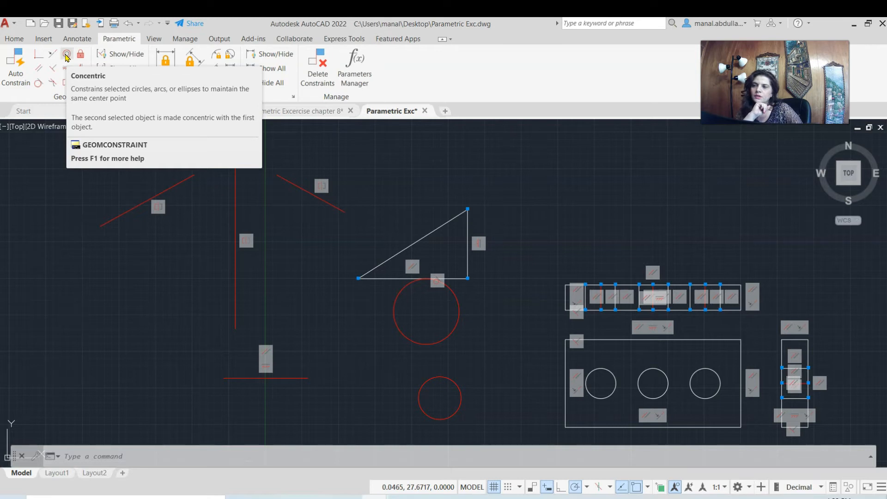
{"action": "left_click", "coordinate": [67, 56]}
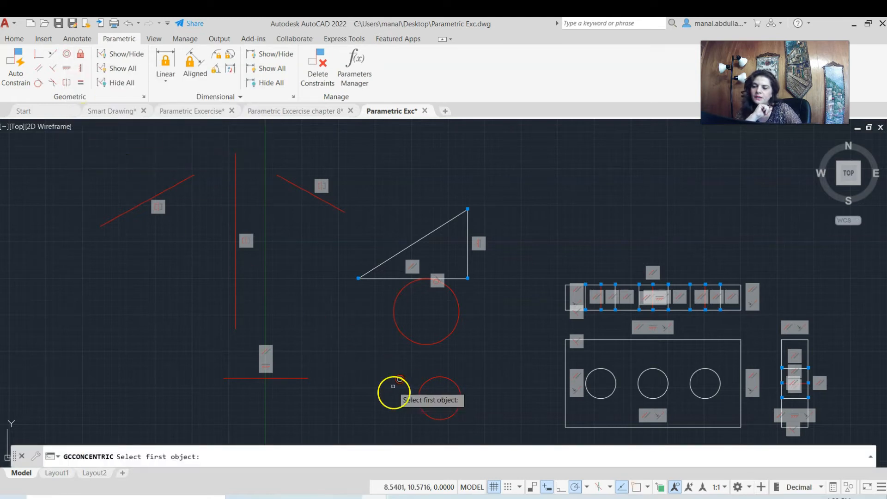
{"action": "left_click", "coordinate": [437, 282]}
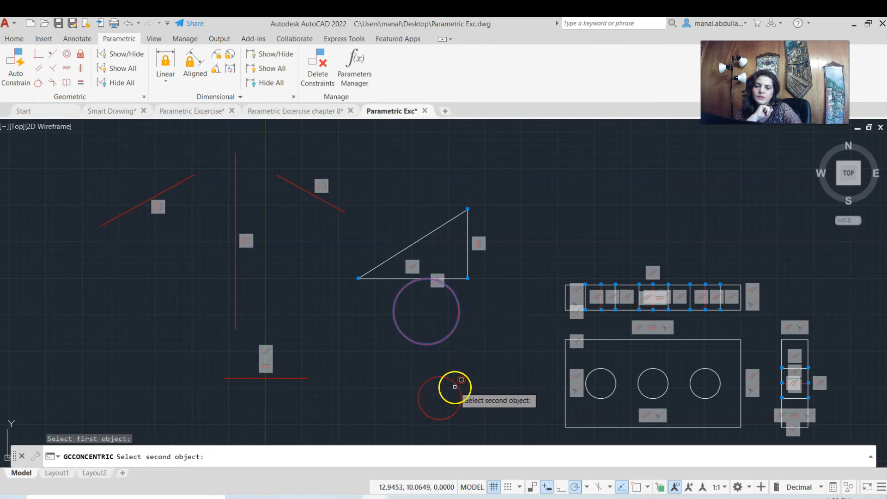
{"action": "left_click", "coordinate": [455, 384]}
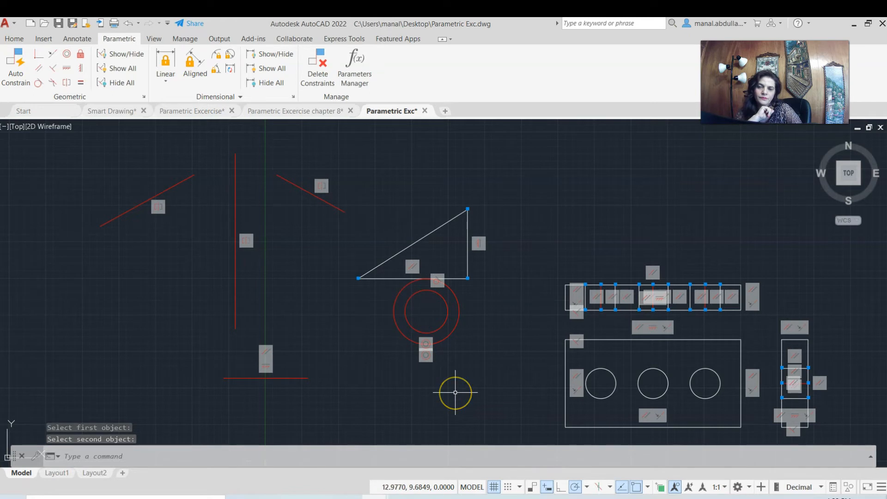
Apply an equal constraint that matches the left slanted line's length to the right slanted line.
{"action": "left_click", "coordinate": [81, 83]}
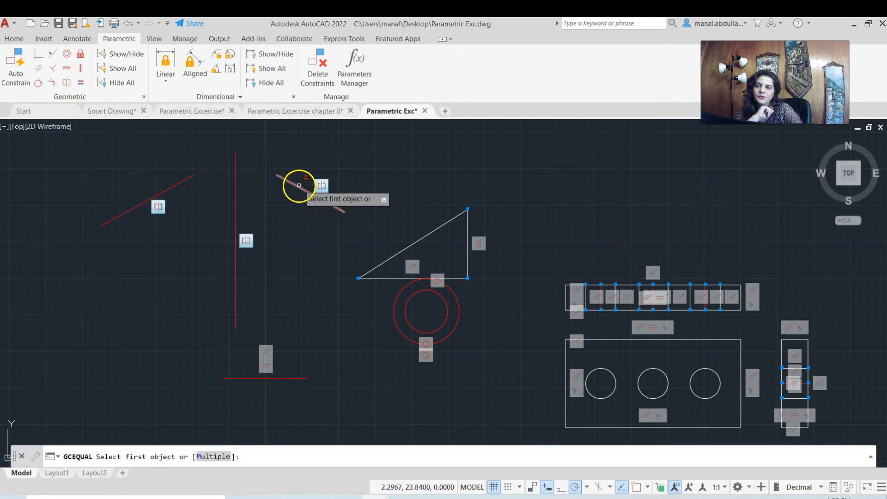
{"action": "left_click", "coordinate": [297, 187]}
{"action": "left_click", "coordinate": [167, 191]}
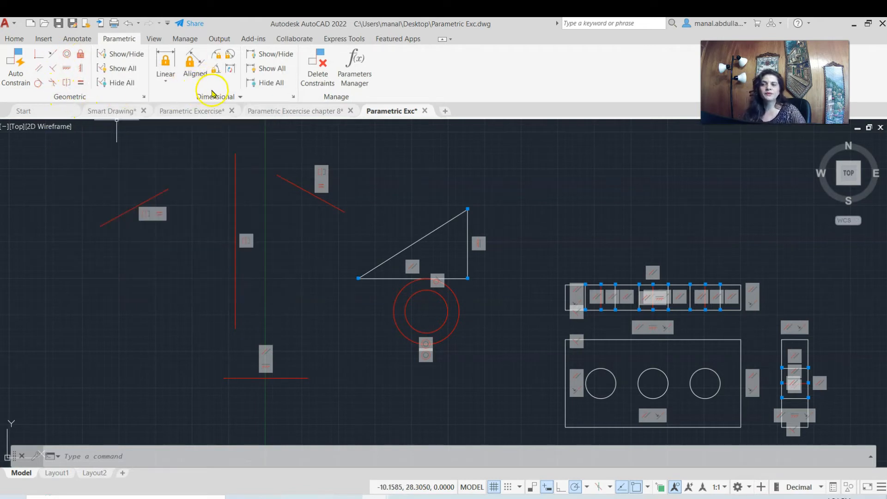
{"action": "left_click", "coordinate": [165, 82]}
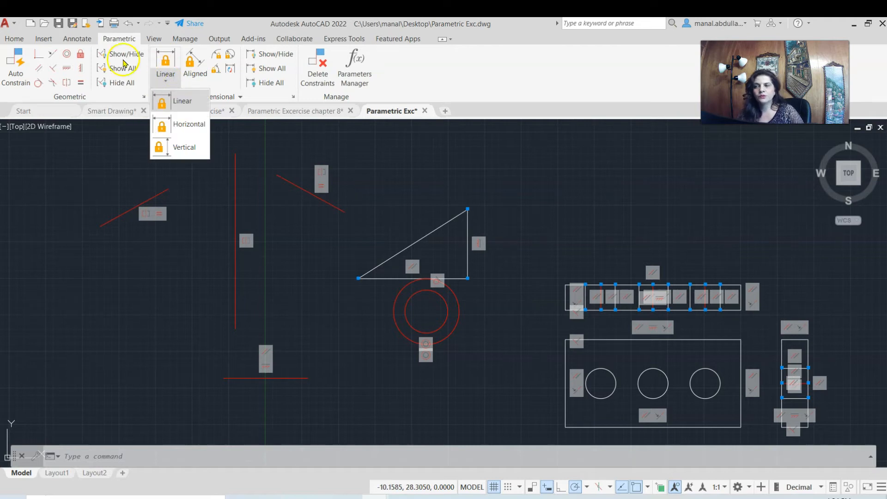
{"action": "left_click", "coordinate": [80, 39]}
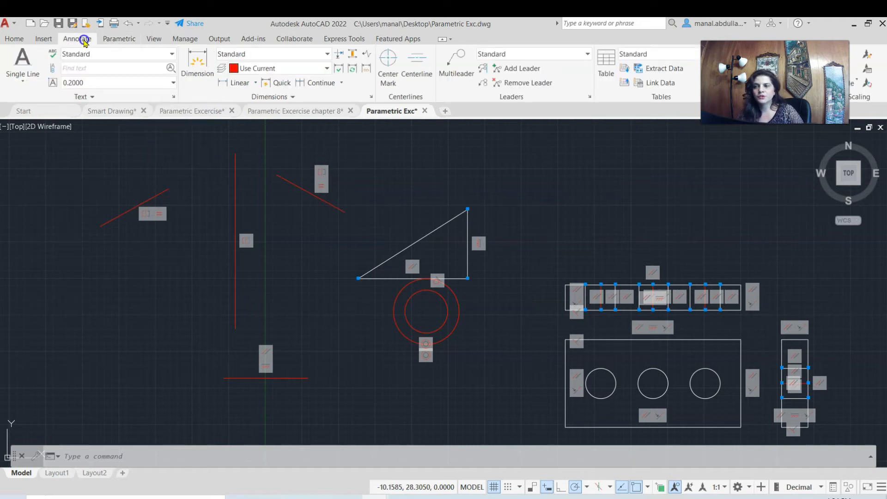
{"action": "left_click", "coordinate": [132, 41]}
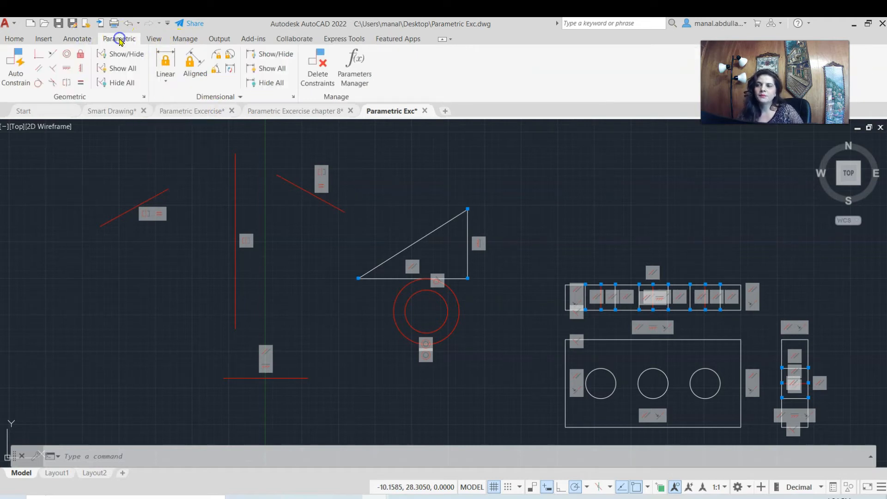
Try to add a horizontal linear dimensional constraint between the two ends of the triangle's sloped side.
{"action": "left_click", "coordinate": [166, 82]}
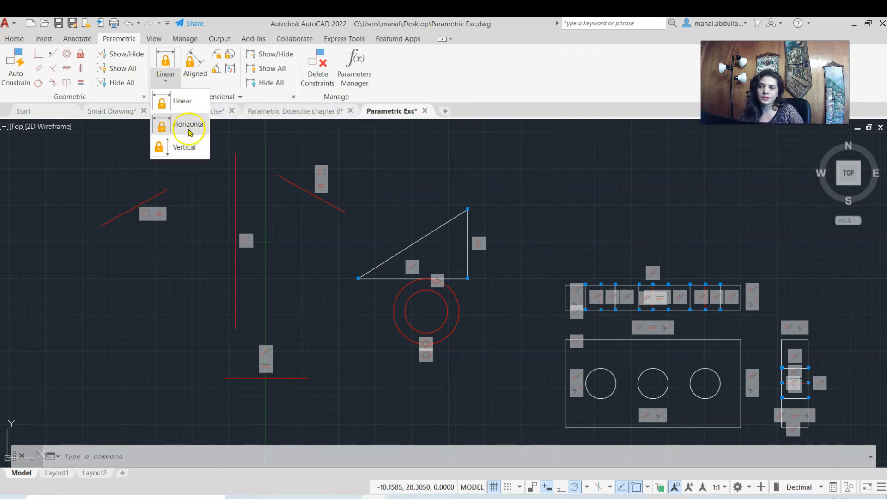
{"action": "left_click", "coordinate": [187, 102]}
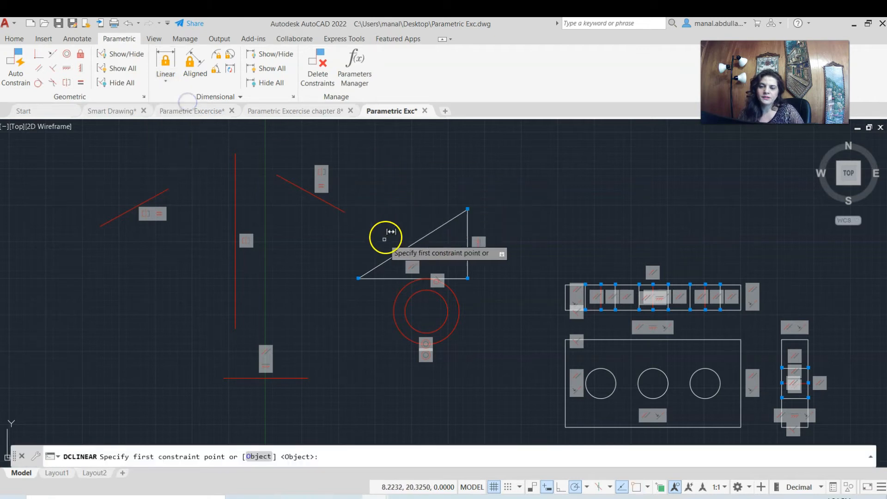
{"action": "left_click", "coordinate": [359, 276]}
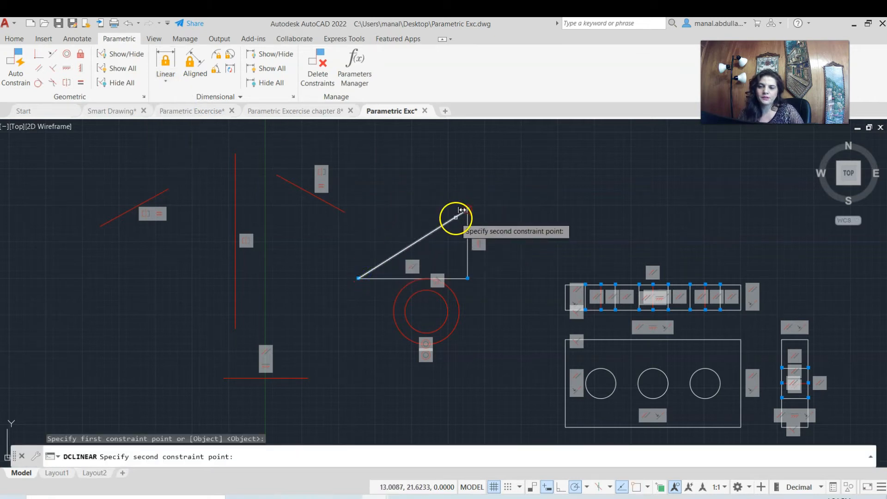
{"action": "left_click", "coordinate": [465, 210]}
{"action": "left_click", "coordinate": [439, 181]}
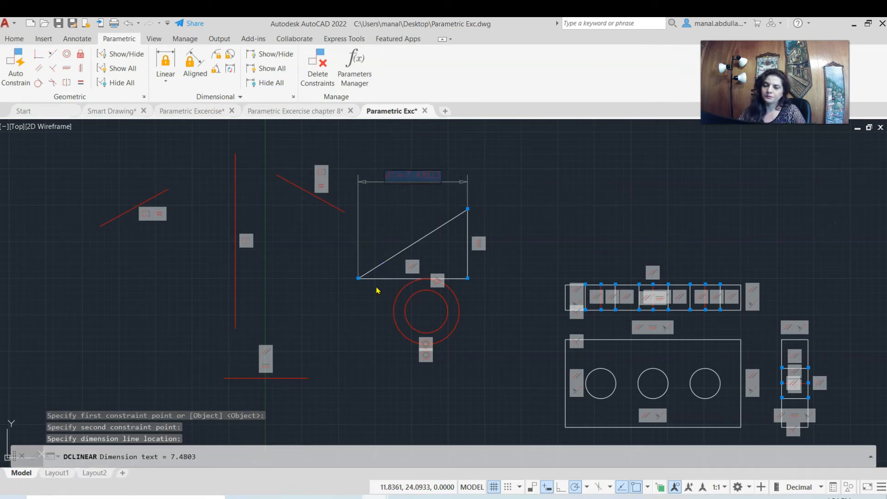
{"action": "key", "text": "Return"}
Add an aligned dimensional constraint along the triangle's sloped side and set its value to 10.8513.
{"action": "left_click", "coordinate": [414, 242]}
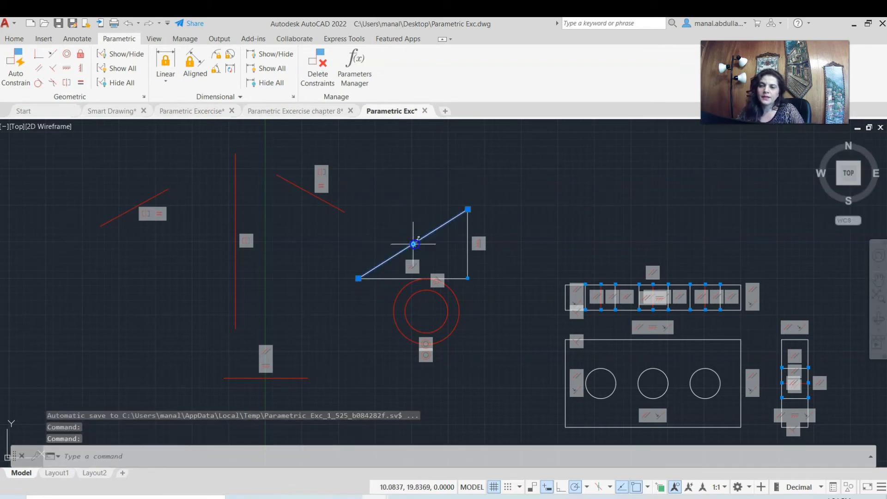
{"action": "left_click", "coordinate": [164, 82]}
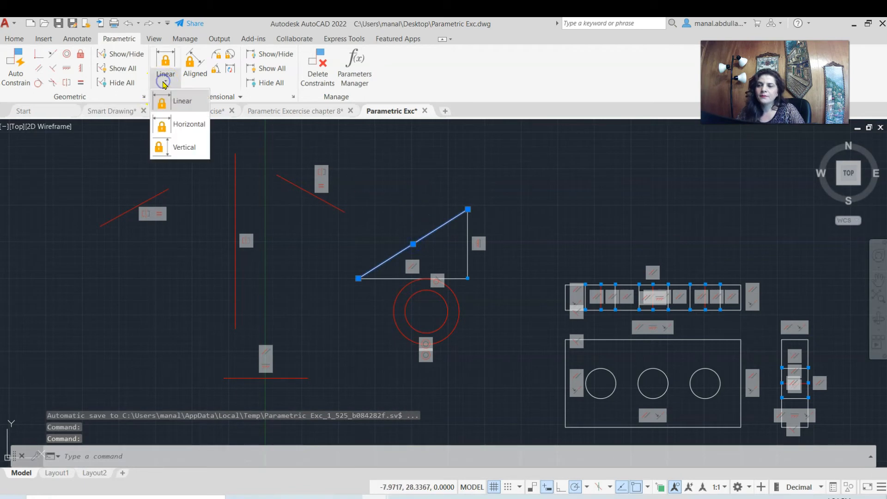
{"action": "left_click", "coordinate": [194, 65]}
{"action": "left_click", "coordinate": [358, 278]}
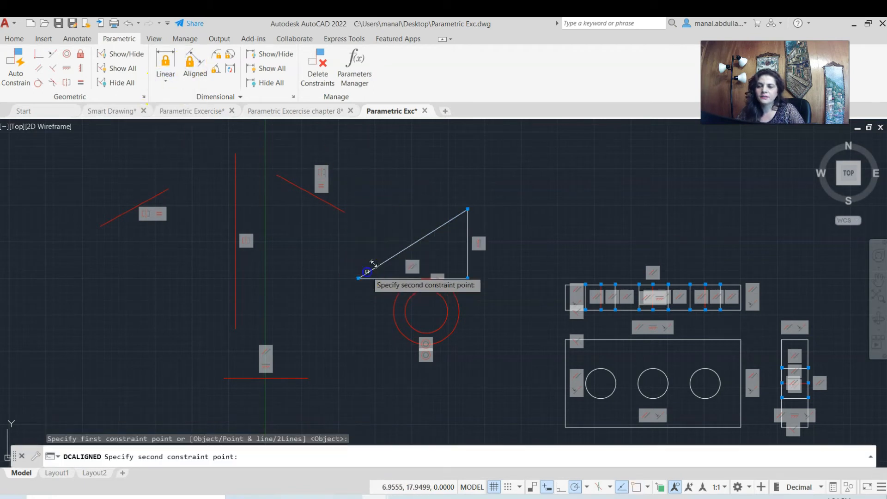
{"action": "left_click", "coordinate": [467, 209]}
{"action": "left_click", "coordinate": [433, 184]}
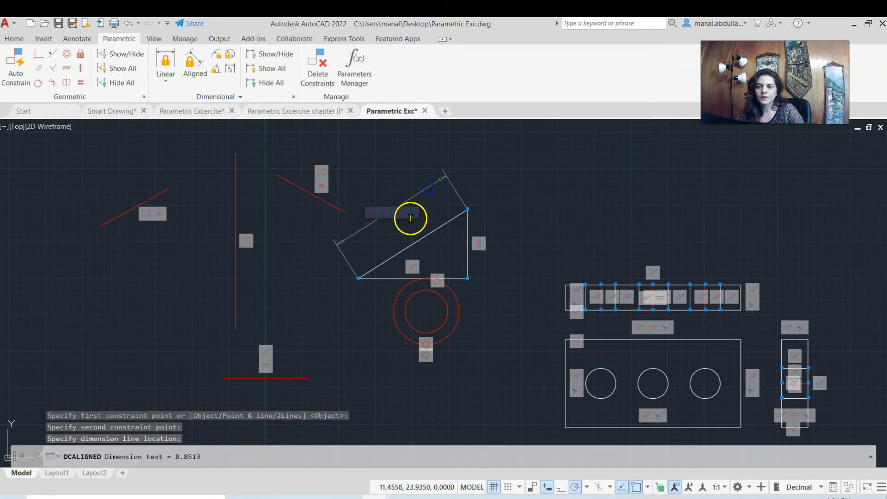
{"action": "key", "text": "Return"}
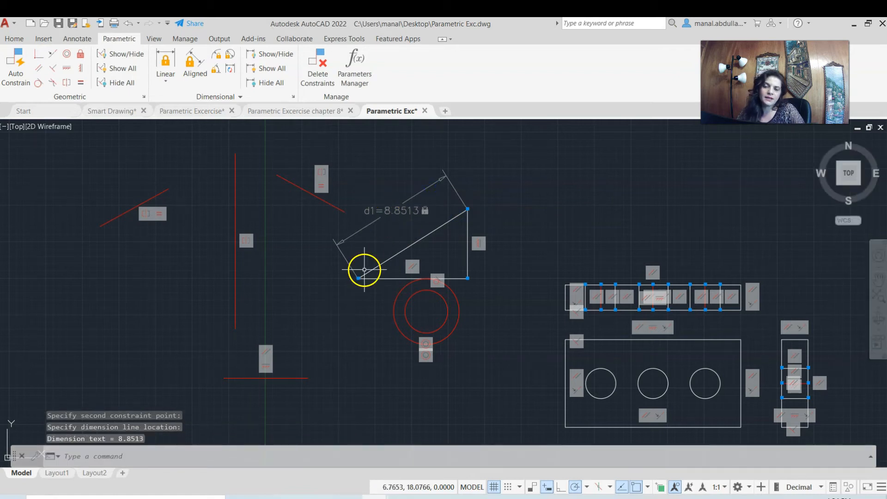
{"action": "double_click", "coordinate": [390, 211]}
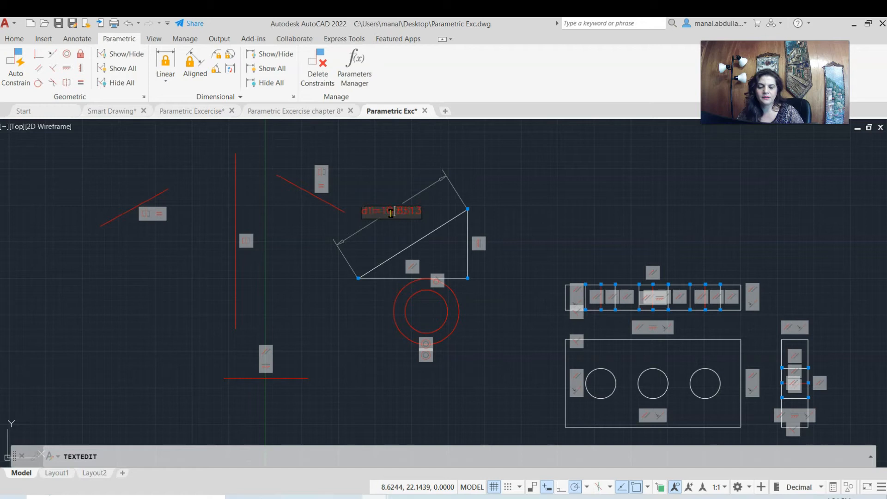
{"action": "key", "text": "Return"}
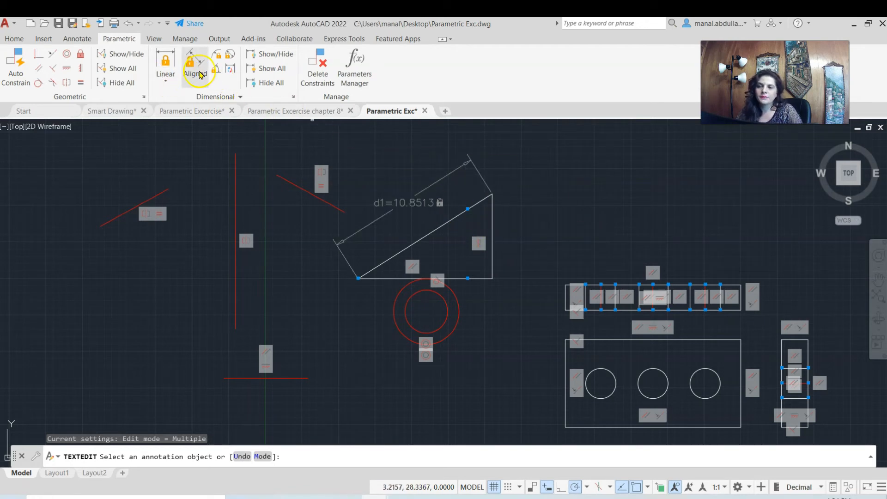
Add a linear dimensional constraint to the triangle's vertical side, placed just outside the triangle, and accept its measured value.
{"action": "left_click", "coordinate": [165, 80]}
{"action": "left_click", "coordinate": [178, 103]}
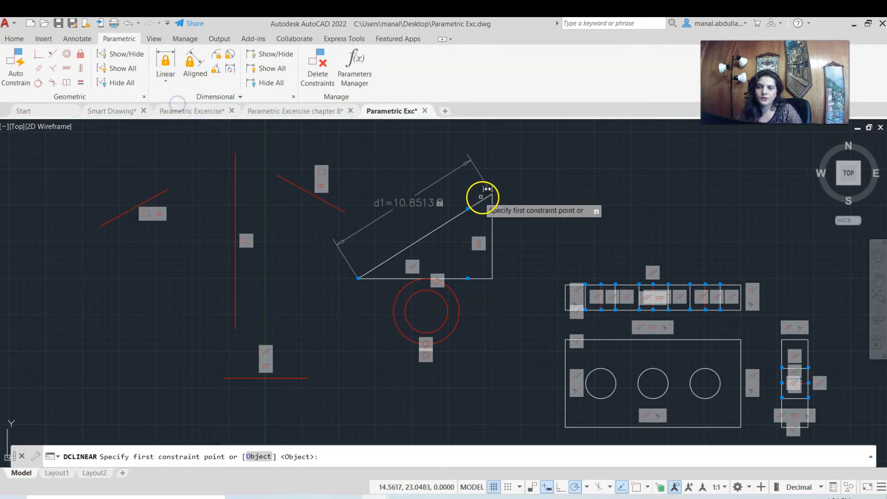
{"action": "left_click", "coordinate": [491, 194]}
{"action": "left_click", "coordinate": [492, 277]}
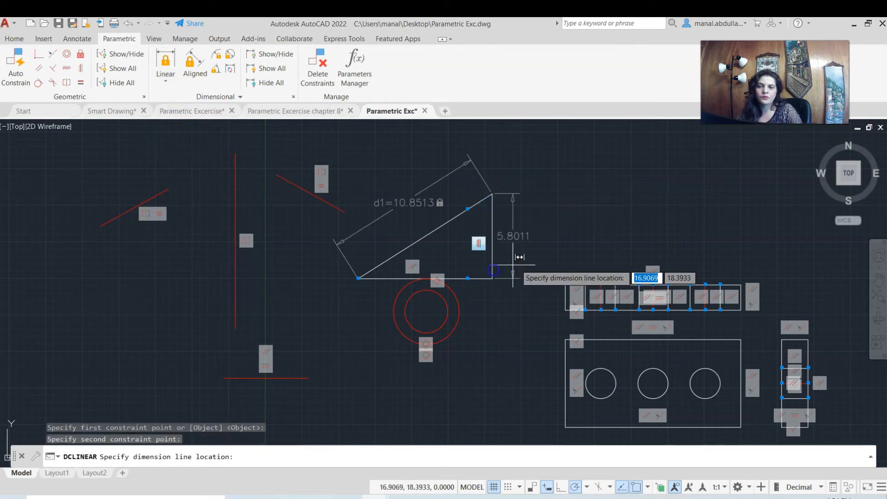
{"action": "left_click", "coordinate": [521, 282]}
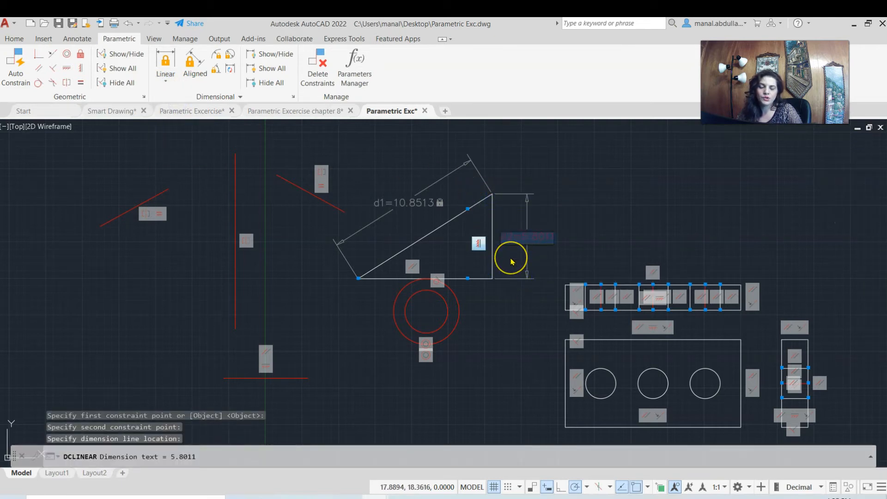
{"action": "left_click", "coordinate": [530, 240]}
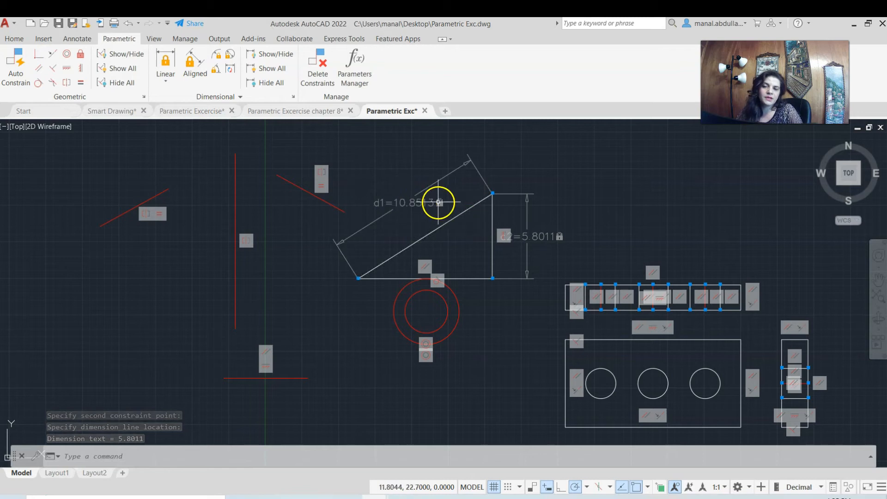
Set the triangle's vertical dimensional constraint to the expression d1/2 and the sloped side's aligned constraint d1 to 10.
{"action": "double_click", "coordinate": [531, 237]}
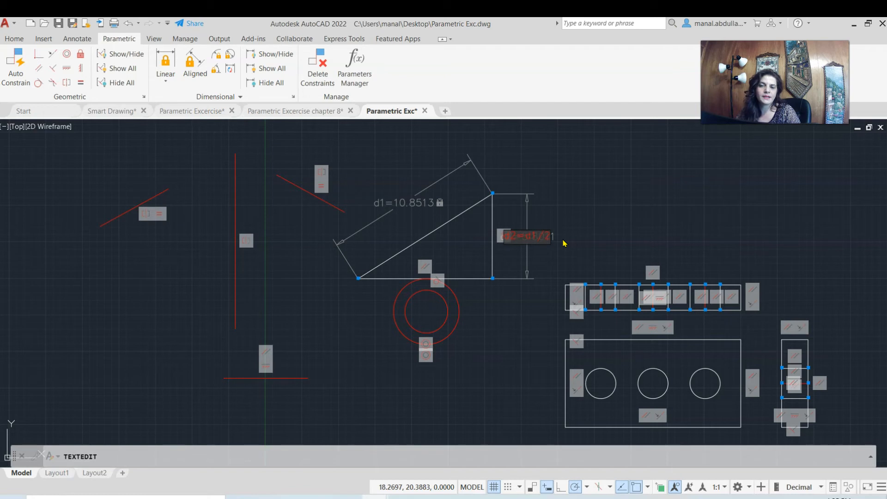
{"action": "left_click", "coordinate": [522, 310]}
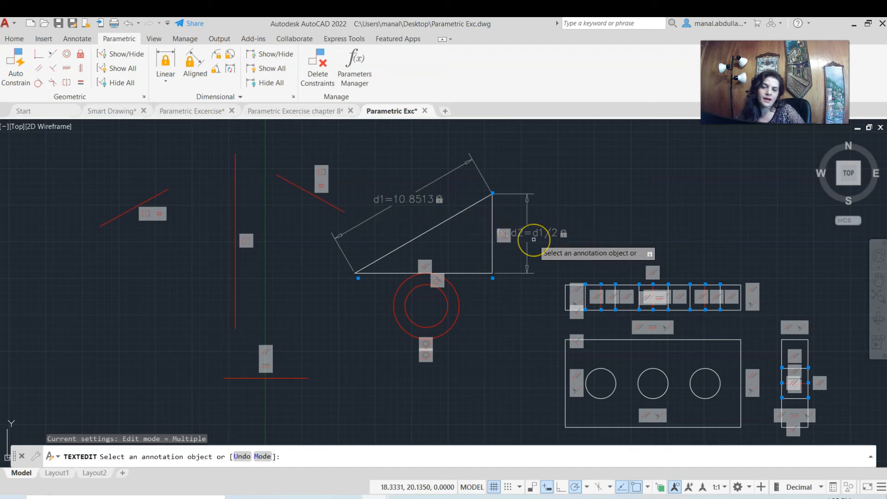
{"action": "left_click", "coordinate": [408, 201]}
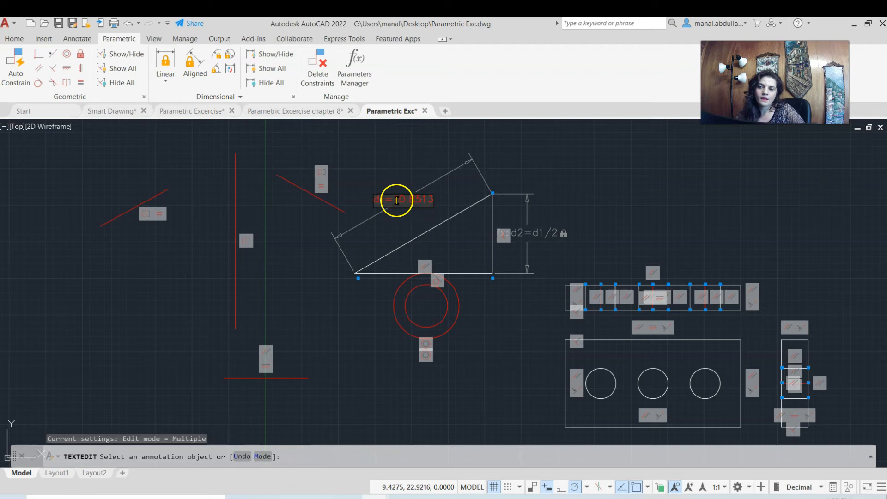
{"action": "left_click_drag", "start_coordinate": [394, 200], "coordinate": [432, 197]}
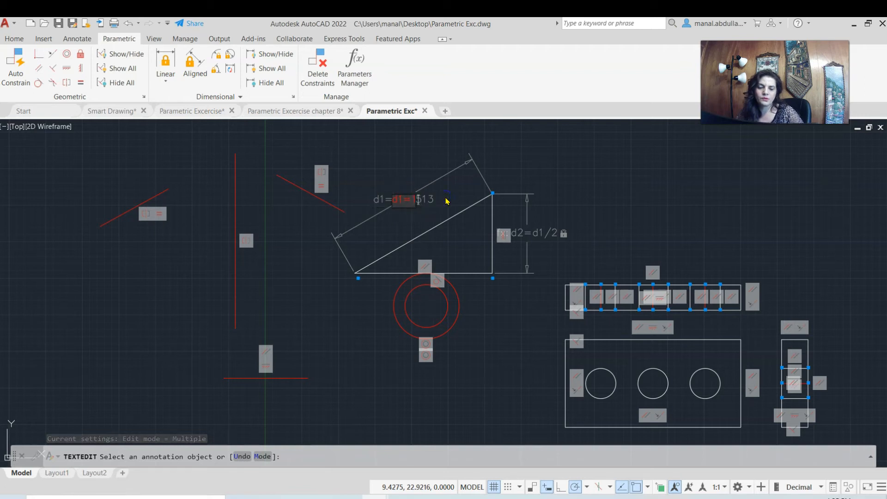
{"action": "key", "text": "Return"}
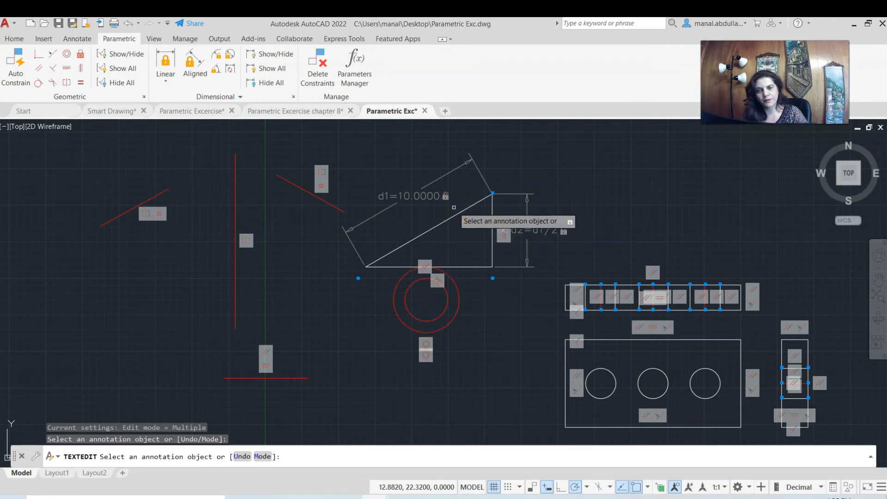
{"action": "right_click", "coordinate": [179, 199]}
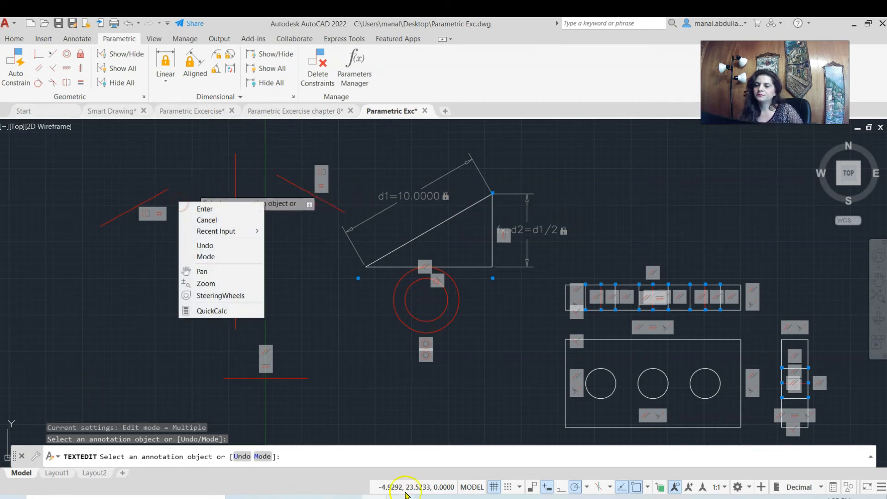
{"action": "left_click", "coordinate": [363, 398]}
Make layer 0 the current layer in place of the construction layer.
{"action": "left_click", "coordinate": [14, 39]}
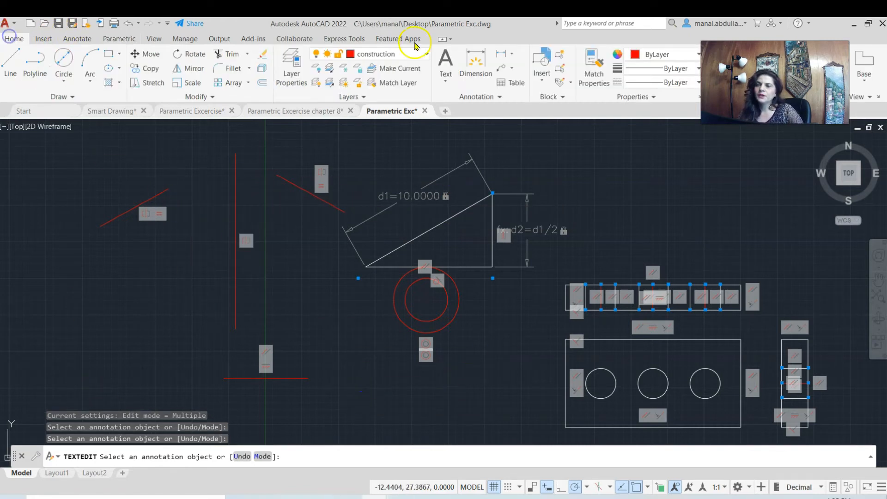
{"action": "left_click", "coordinate": [407, 54]}
{"action": "left_click", "coordinate": [381, 68]}
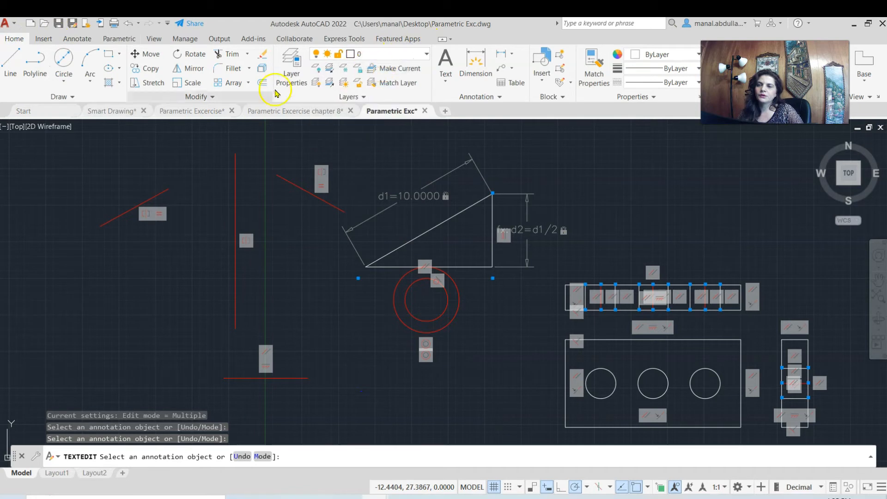
Add a radius dimensional constraint to the outer circle, placed outside its lower left, and accept its measured value.
{"action": "left_click", "coordinate": [87, 40]}
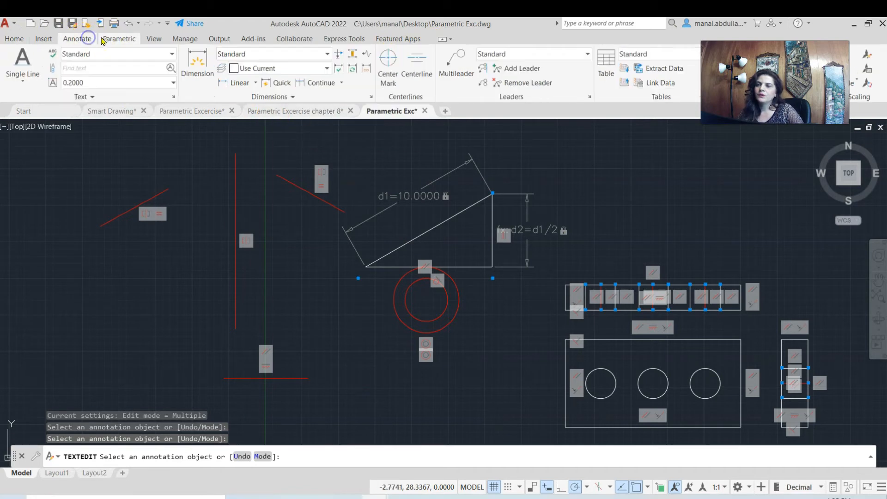
{"action": "left_click", "coordinate": [119, 39]}
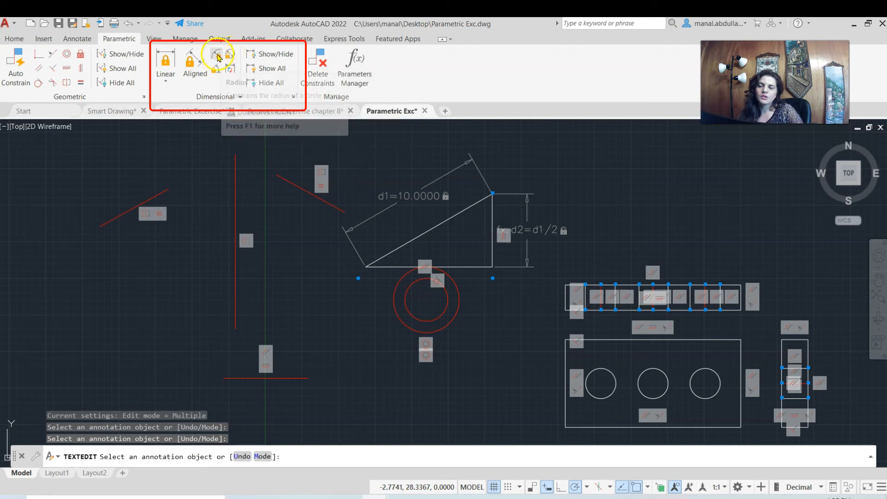
{"action": "left_click", "coordinate": [217, 54]}
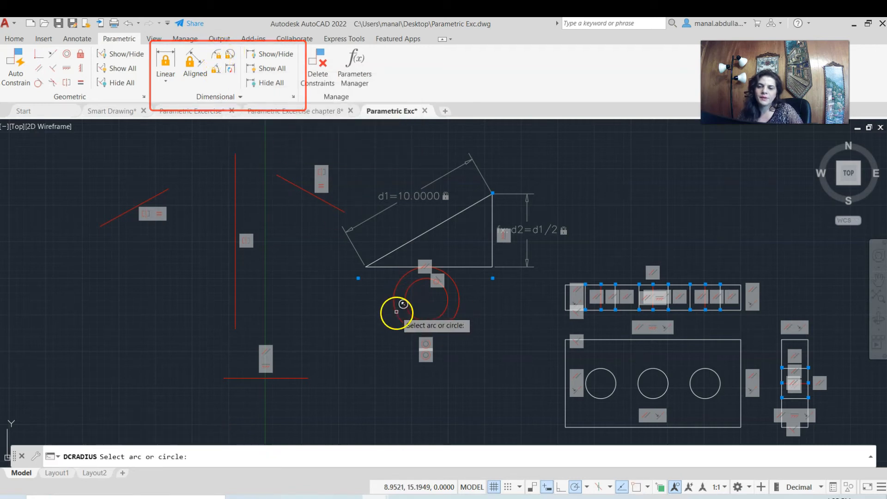
{"action": "left_click", "coordinate": [394, 315]}
{"action": "left_click", "coordinate": [355, 379]}
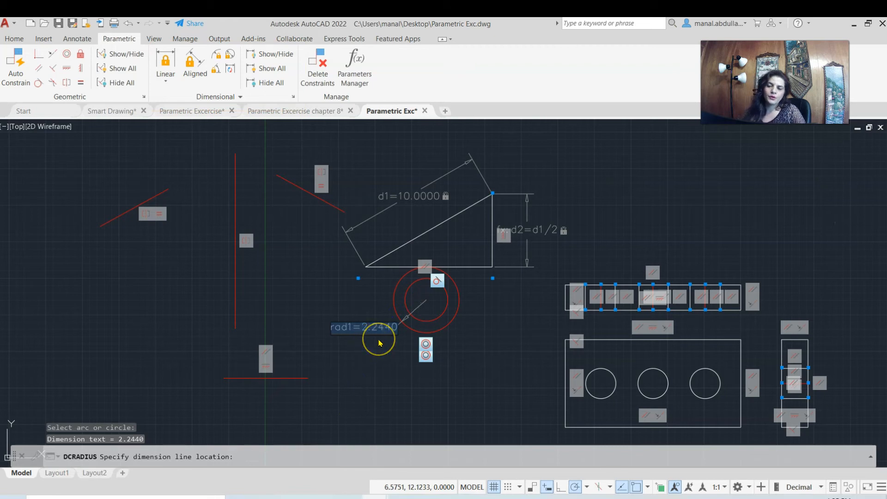
{"action": "left_click", "coordinate": [386, 372]}
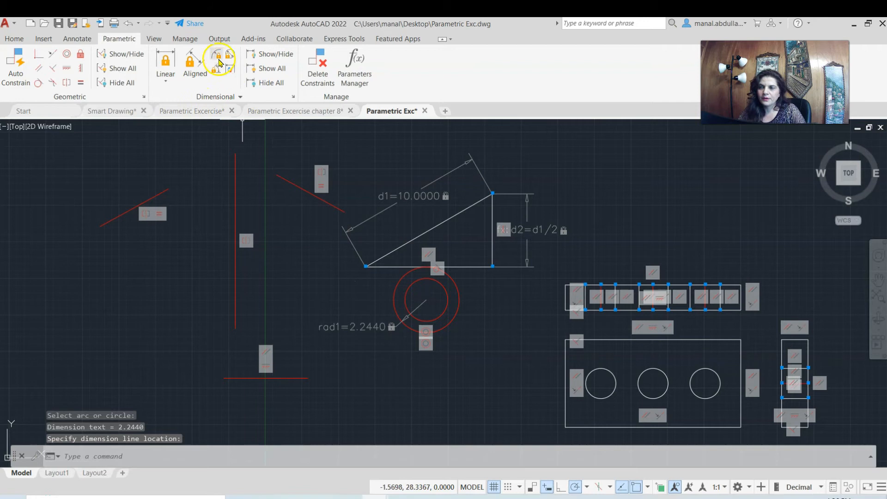
Add a radius dimensional constraint to the inner circle, placed to the left of both circles and above the outer circle's radius constraint.
{"action": "left_click", "coordinate": [216, 55]}
{"action": "left_click", "coordinate": [405, 289]}
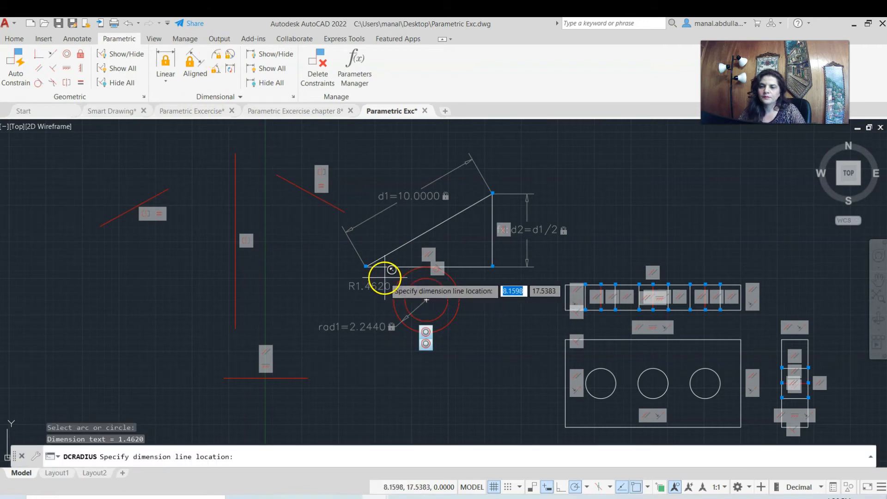
{"action": "left_click", "coordinate": [371, 284]}
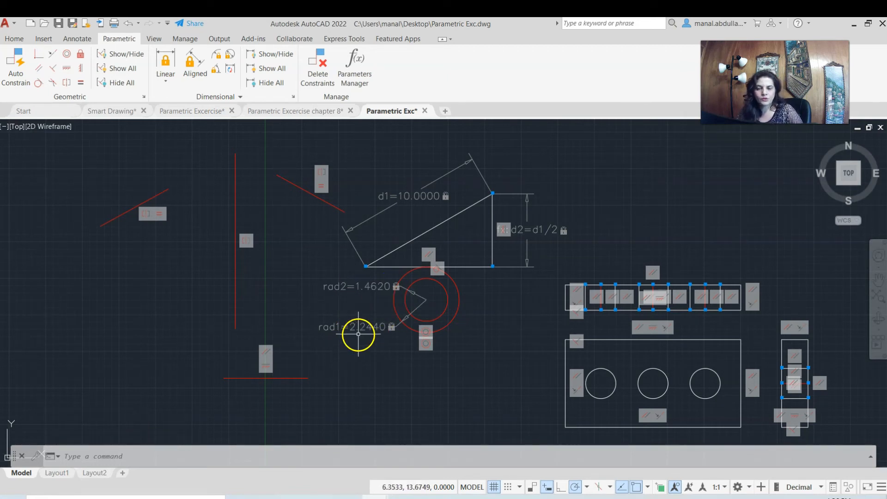
Set the inner circle's radius constraint rad2 to the expression rad1/2.
{"action": "double_click", "coordinate": [358, 287]}
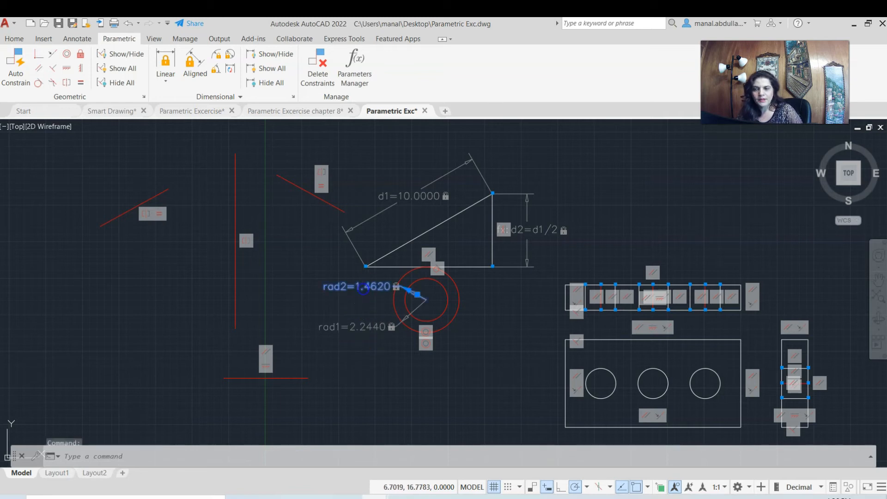
{"action": "left_click", "coordinate": [354, 288]}
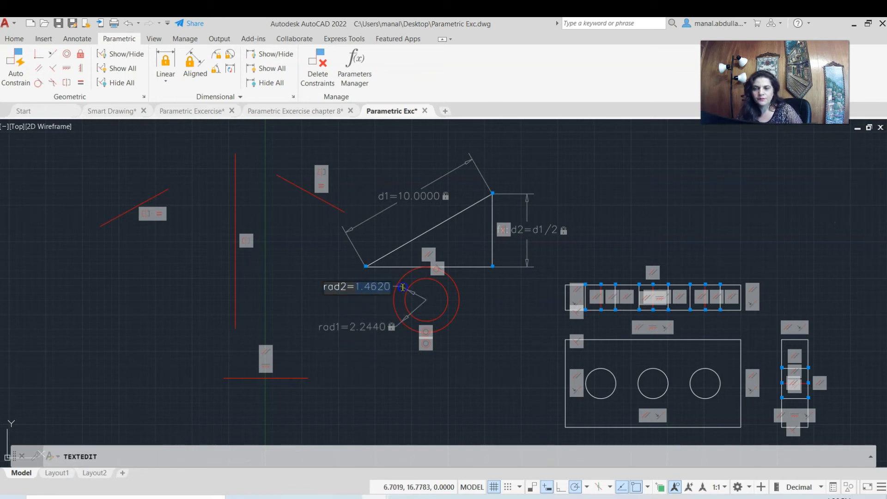
{"action": "type", "text": "rad2=rad"}
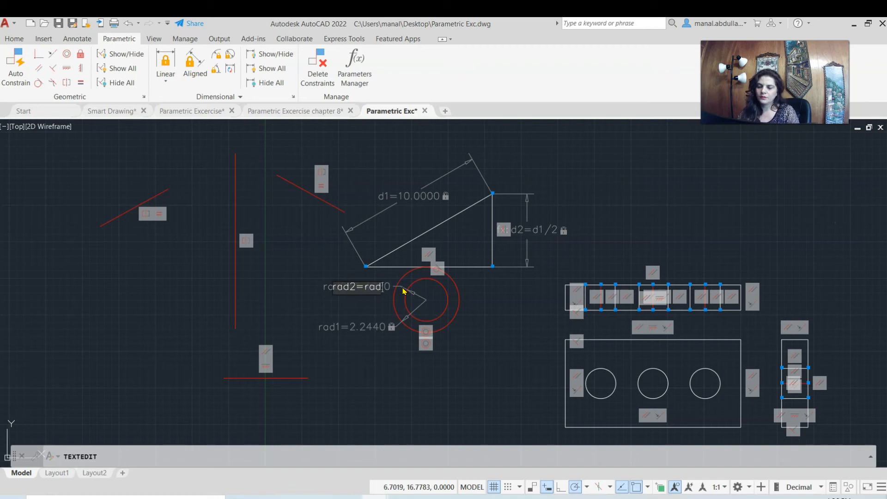
{"action": "type", "text": "1/2"}
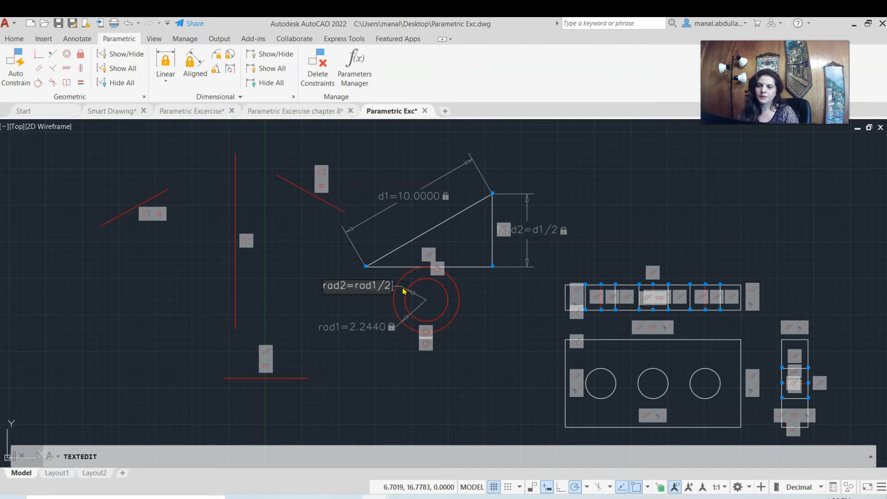
{"action": "key", "text": "Return"}
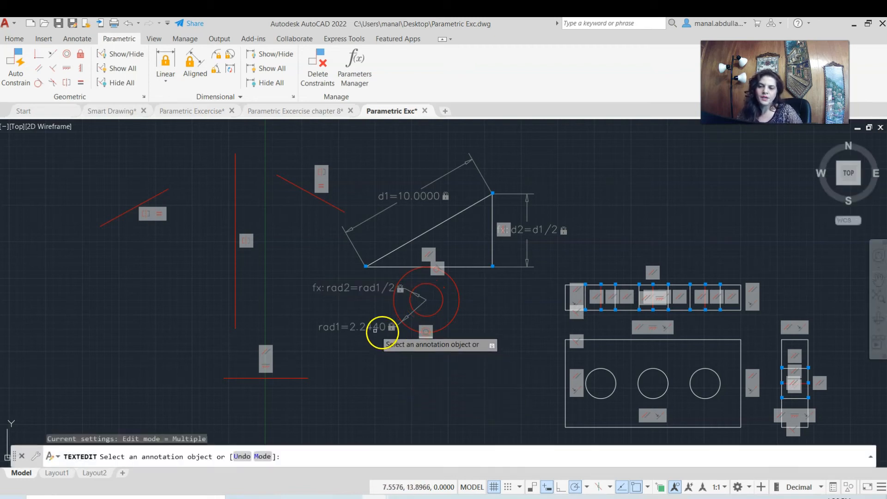
Set the outer circle's radius constraint rad1 to 5.
{"action": "left_click", "coordinate": [359, 328]}
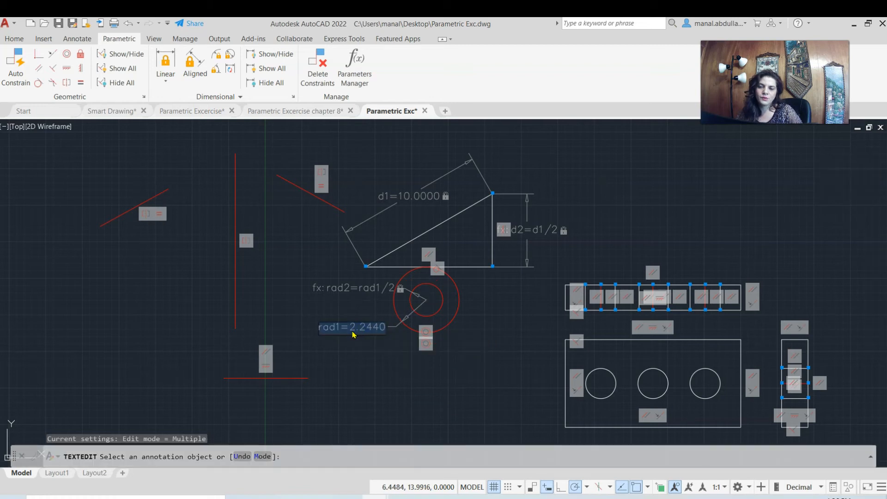
{"action": "type", "text": "5"}
{"action": "key", "text": "Return"}
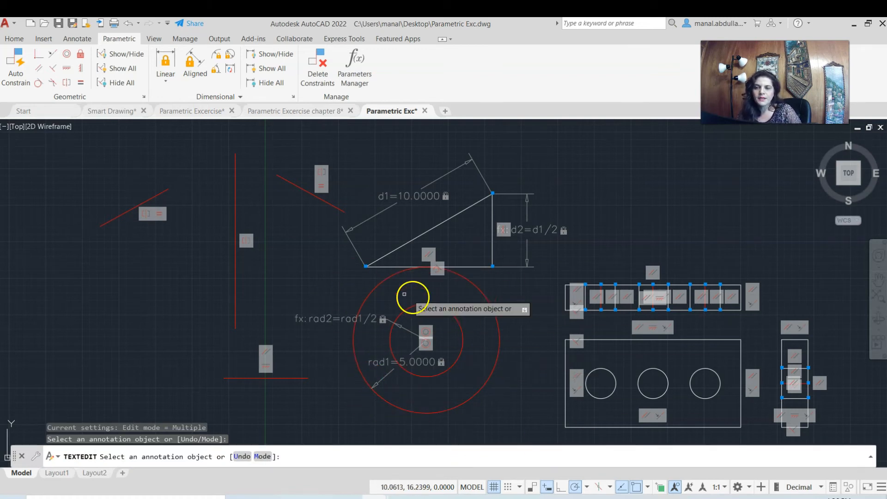
Open the Parameters Manager, move it clear of the triangle, and set the expression of parameter d2 to d1/3.
{"action": "left_click", "coordinate": [359, 83]}
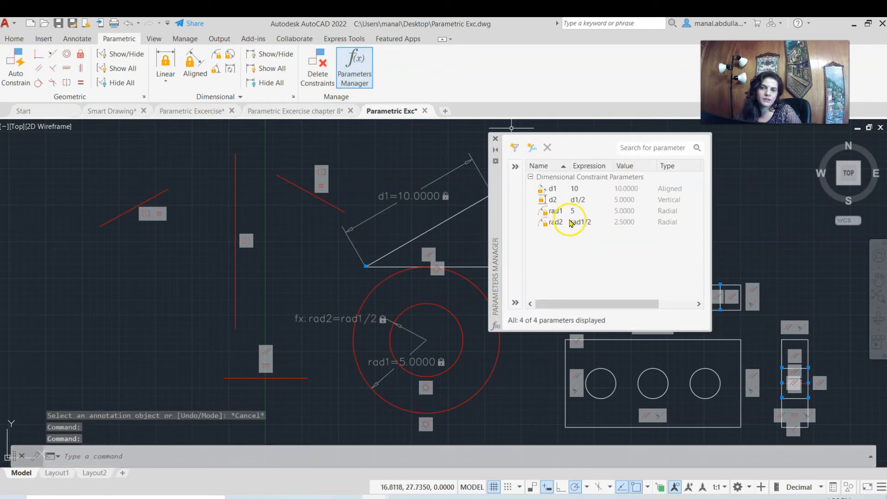
{"action": "left_click", "coordinate": [583, 190]}
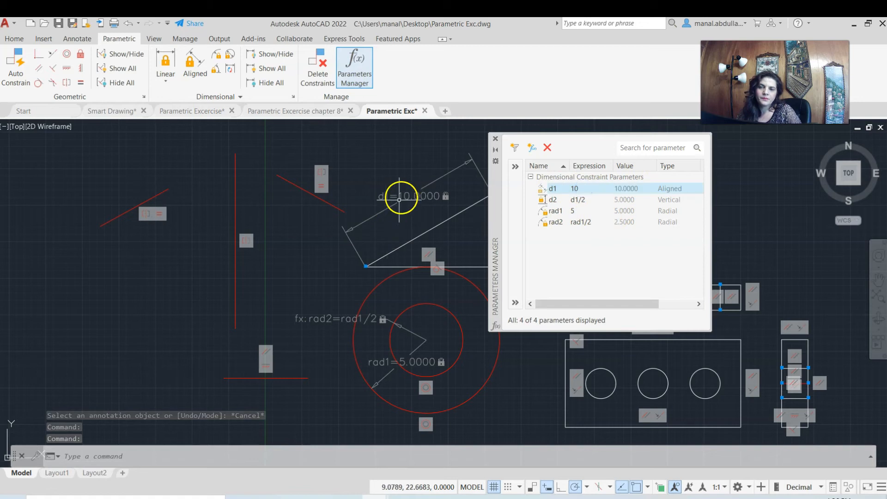
{"action": "left_click", "coordinate": [583, 202]}
{"action": "left_click_drag", "start_coordinate": [495, 222], "coordinate": [606, 197]}
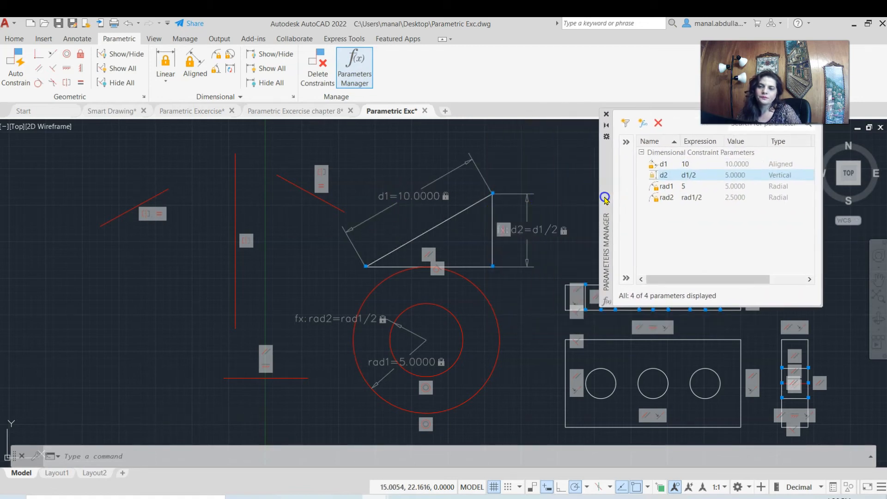
{"action": "double_click", "coordinate": [694, 179]}
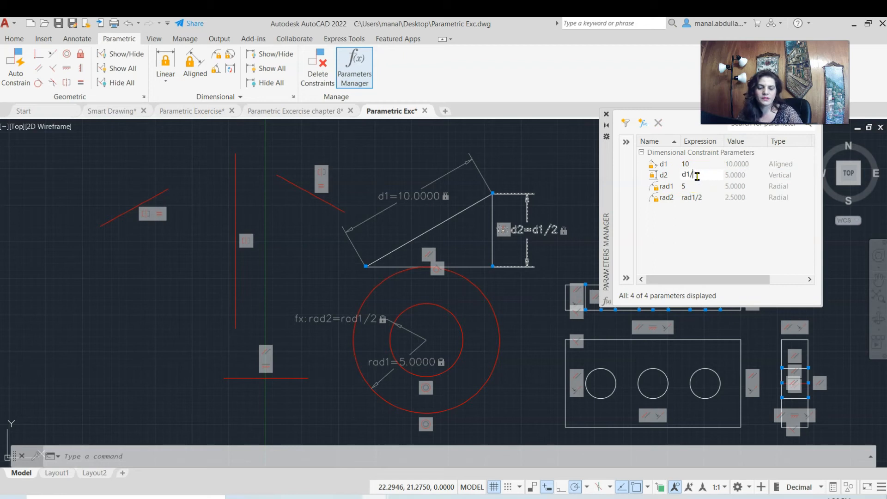
{"action": "key", "text": "Return"}
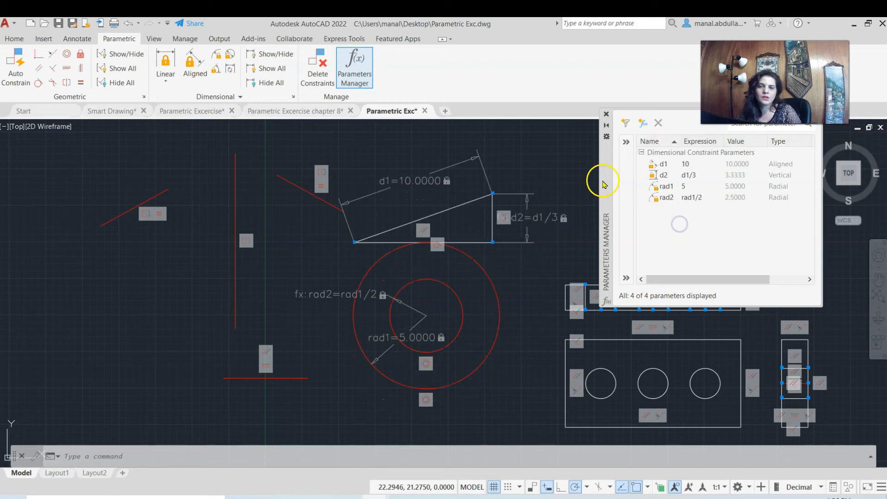
Set the expression of parameter rad2 to rad1/4 in the Parameters Manager.
{"action": "left_click", "coordinate": [684, 187]}
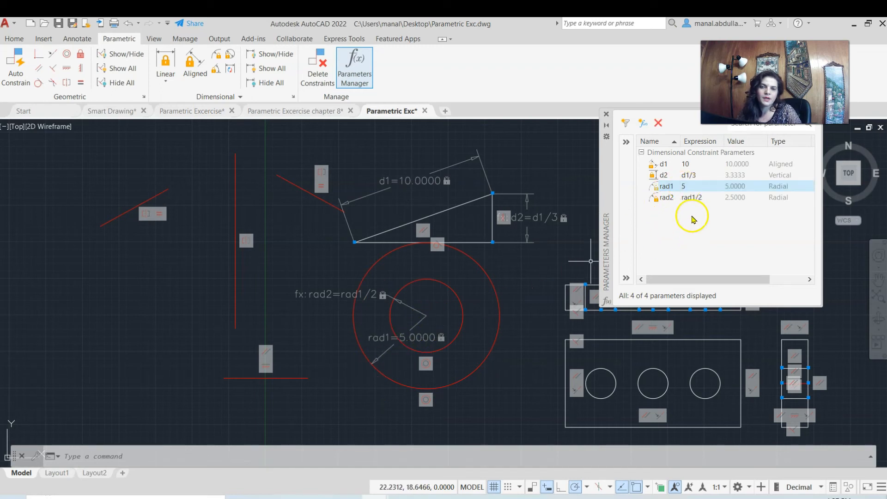
{"action": "left_click", "coordinate": [692, 198]}
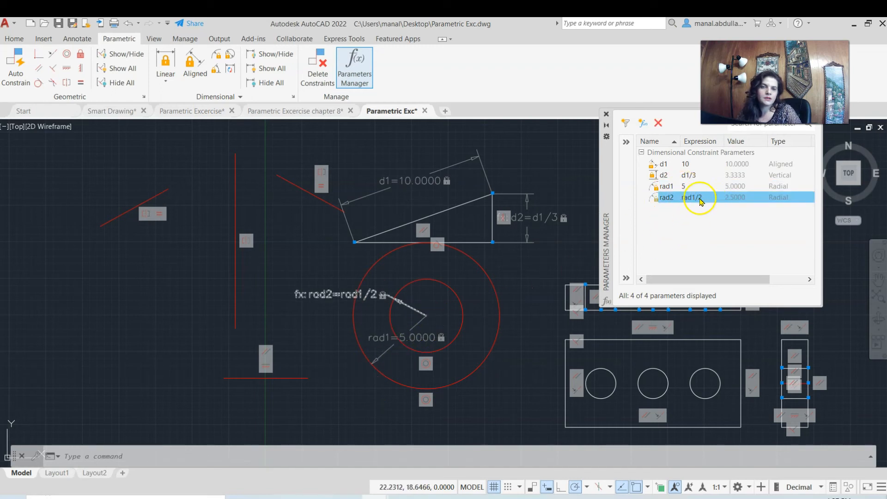
{"action": "left_click", "coordinate": [705, 198]}
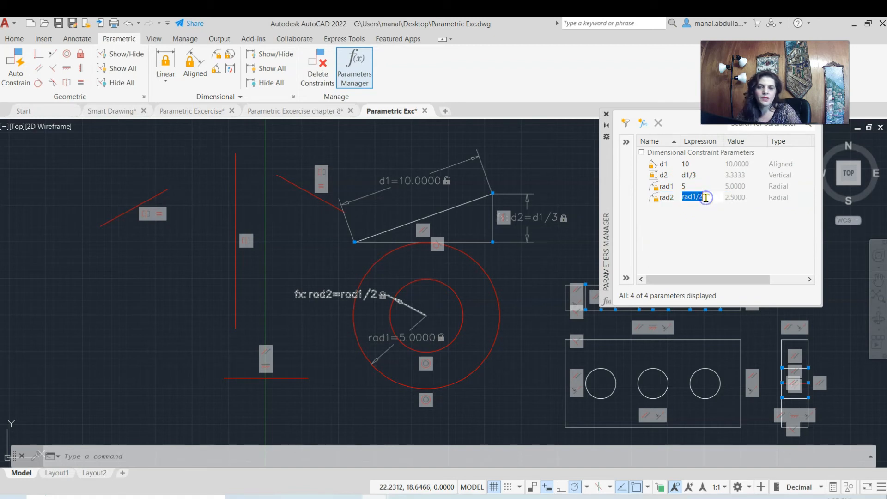
{"action": "left_click", "coordinate": [704, 229]}
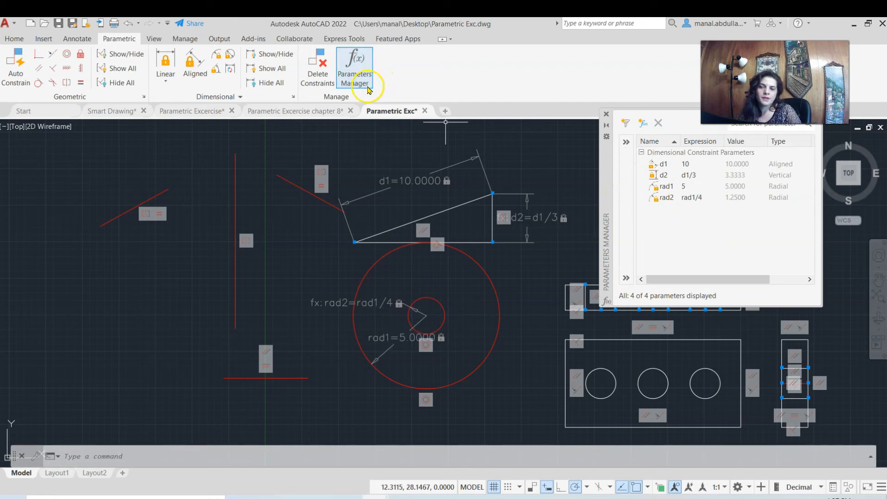
Edit the inner circle's radius constraint in the drawing to rad1/2 and close the Parameters Manager.
{"action": "double_click", "coordinate": [337, 300]}
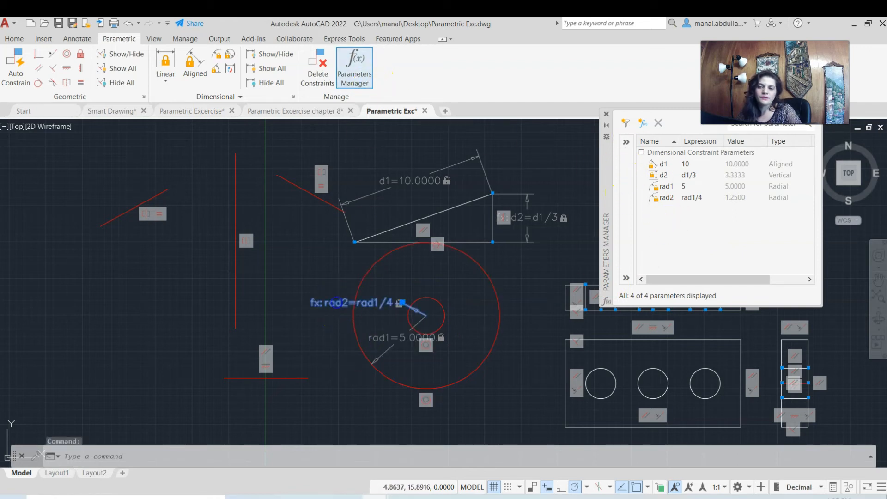
{"action": "left_click", "coordinate": [383, 302]}
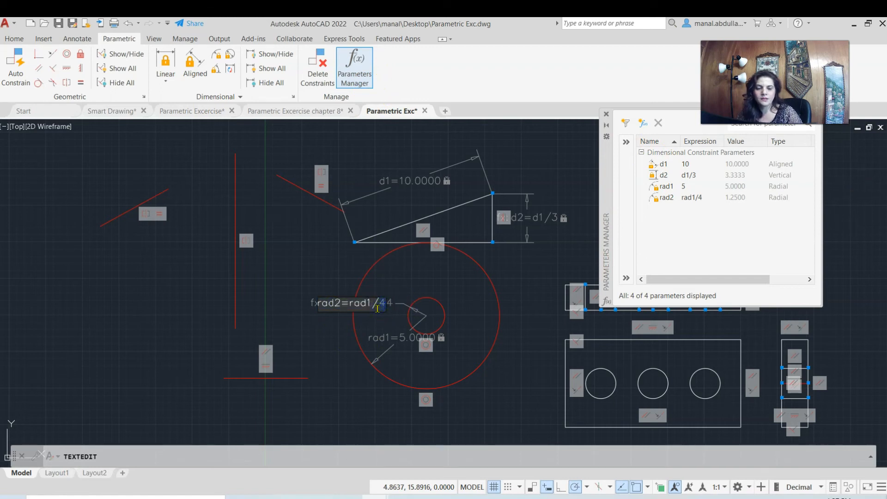
{"action": "type", "text": "2"}
{"action": "left_click", "coordinate": [366, 419]}
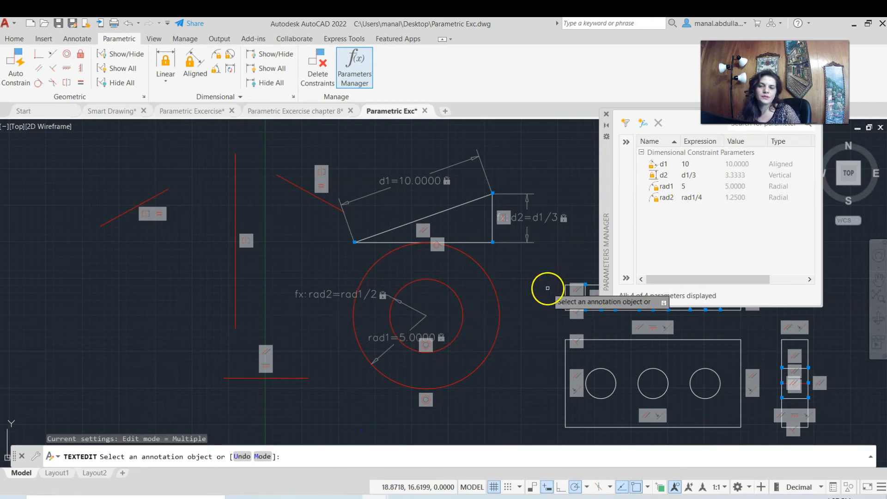
{"action": "left_click_drag", "start_coordinate": [606, 159], "coordinate": [499, 102]}
{"action": "left_click", "coordinate": [492, 58]}
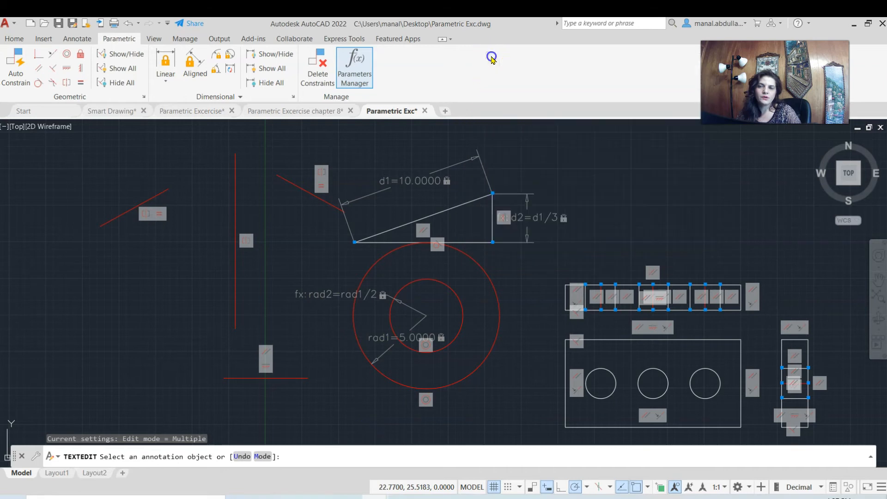
Open the Parameters Manager to review the expressions of d1, d2, rad1 and rad2, and close it.
{"action": "left_click", "coordinate": [354, 69]}
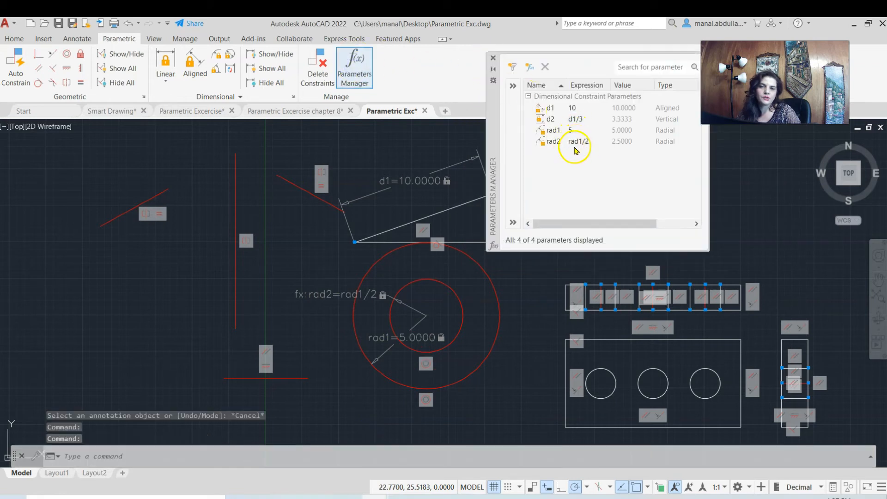
{"action": "left_click", "coordinate": [492, 58]}
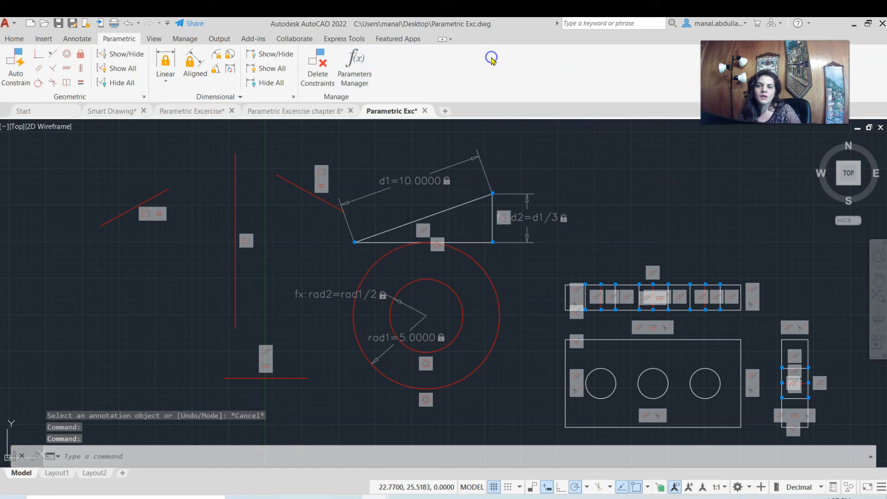
Erase the practice lines, triangle and concentric circles beside the three-view plate drawing, along with their constraints.
{"action": "scroll", "coordinate": [436, 272], "scroll_direction": "down", "scroll_amount": 2}
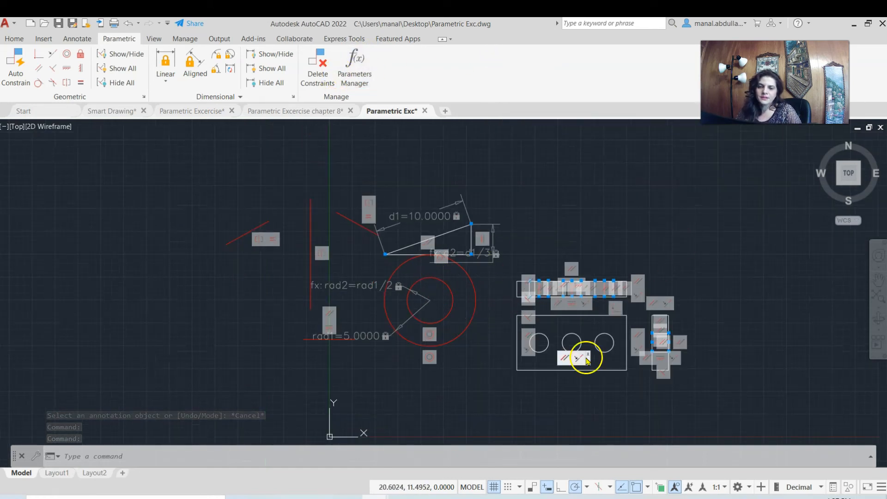
{"action": "left_click", "coordinate": [501, 192]}
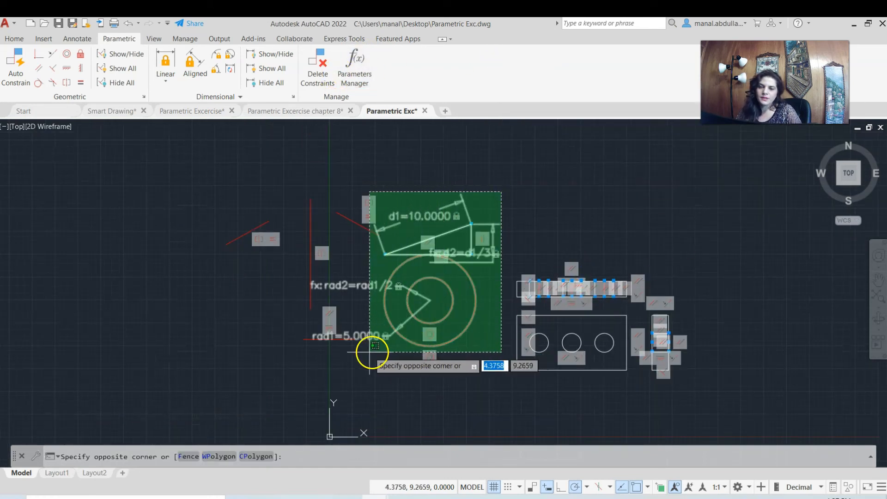
{"action": "left_click", "coordinate": [216, 357]}
{"action": "key", "text": "Delete"}
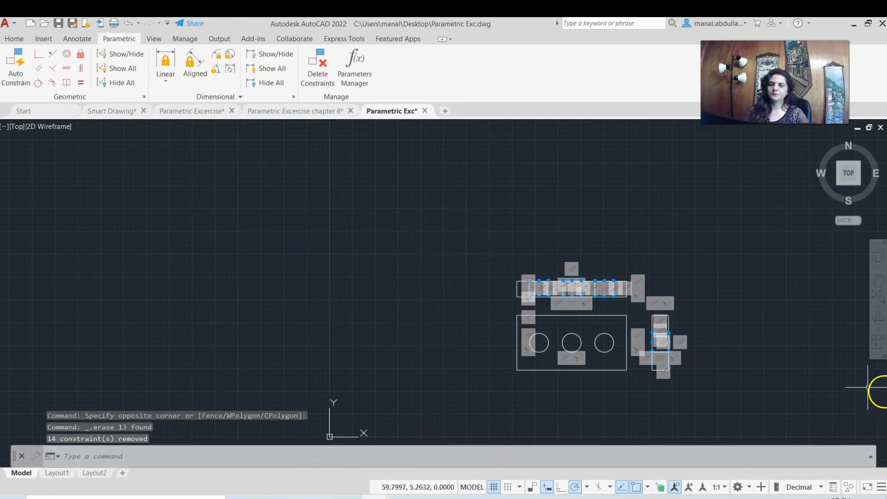
Examine the geometric constraint marks on the three plate views and the options offered for the front view's parallel constraint.
{"action": "scroll", "coordinate": [665, 356], "scroll_direction": "up", "scroll_amount": 4}
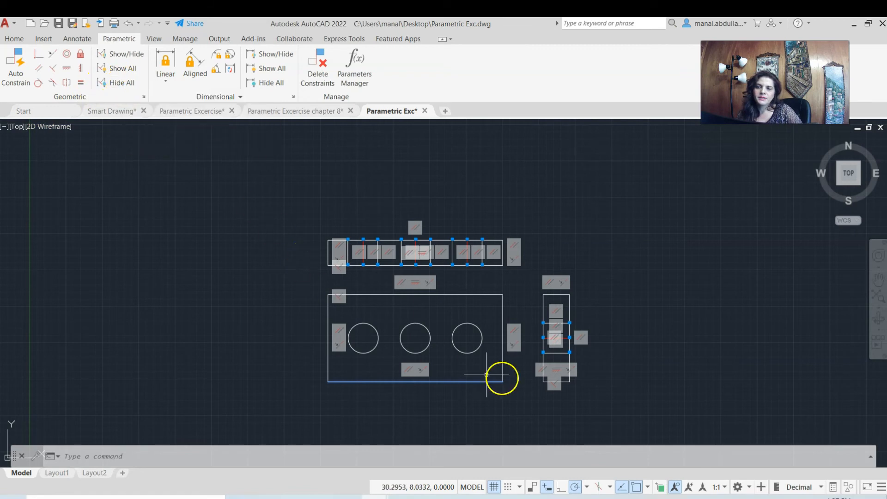
{"action": "scroll", "coordinate": [441, 283], "scroll_direction": "up", "scroll_amount": 2}
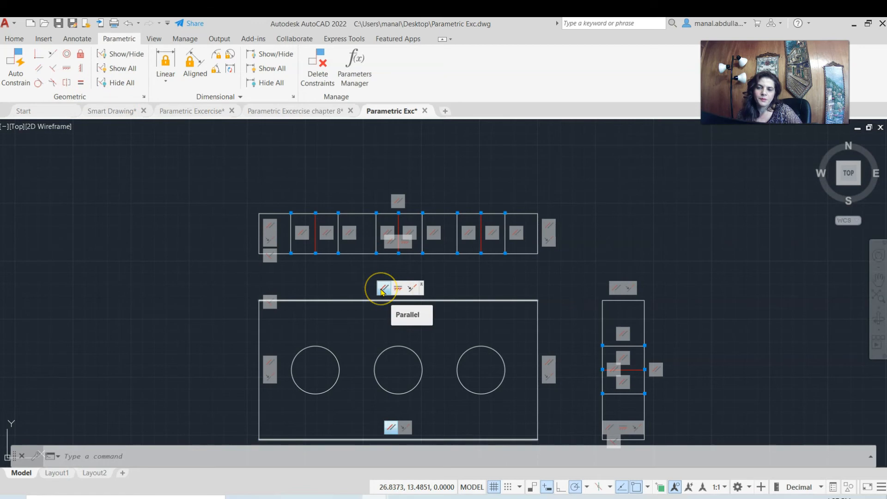
{"action": "scroll", "coordinate": [441, 240], "scroll_direction": "up", "scroll_amount": 2}
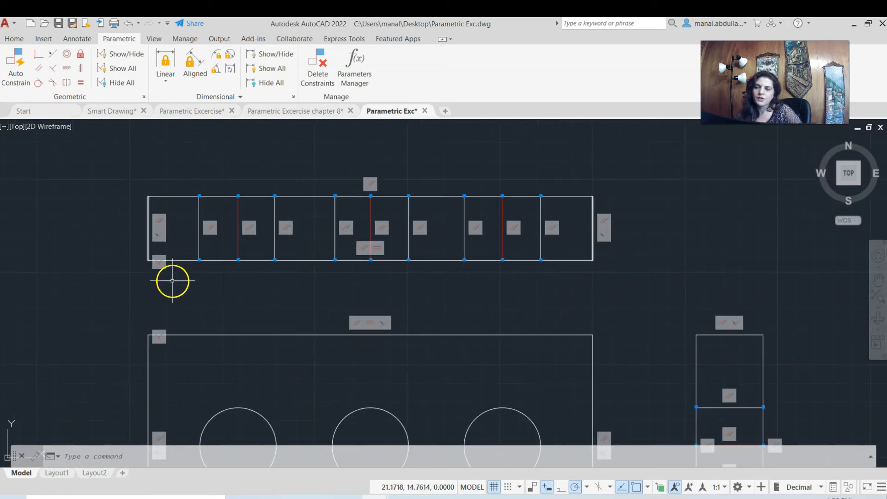
{"action": "scroll", "coordinate": [208, 261], "scroll_direction": "up", "scroll_amount": 5}
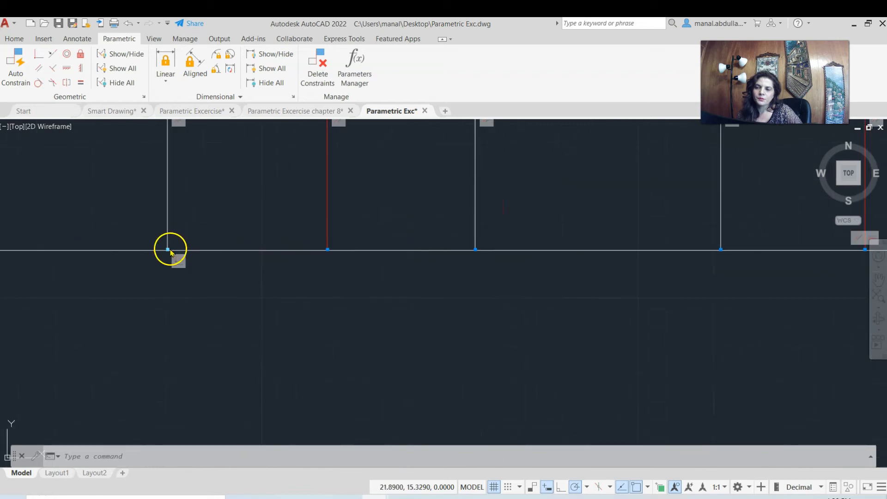
{"action": "scroll", "coordinate": [288, 275], "scroll_direction": "down", "scroll_amount": 5}
{"action": "scroll", "coordinate": [287, 275], "scroll_direction": "down", "scroll_amount": 3}
{"action": "middle_click_drag", "start_coordinate": [445, 291], "coordinate": [428, 209]}
{"action": "right_click", "coordinate": [509, 298]}
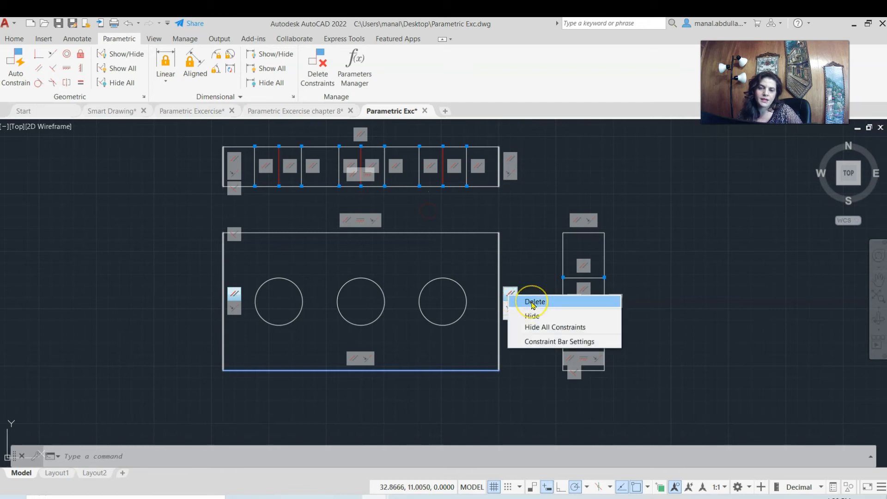
{"action": "left_click", "coordinate": [532, 317]}
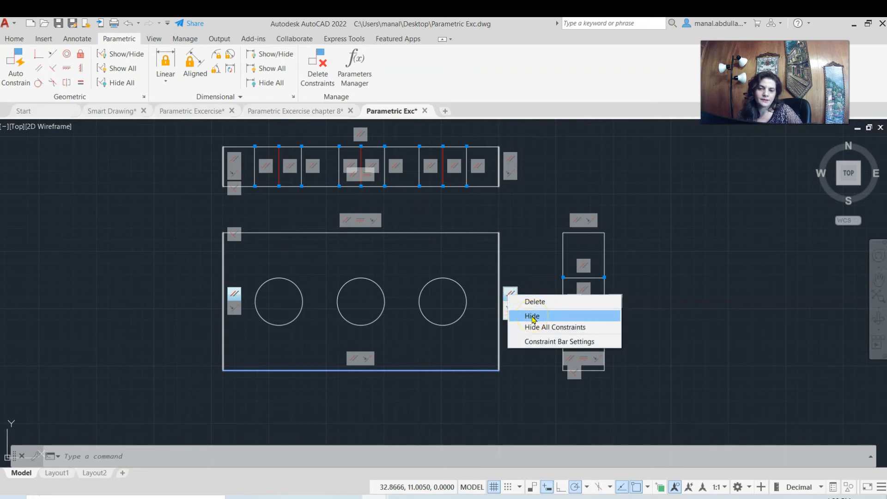
{"action": "left_click", "coordinate": [481, 386]}
{"action": "left_click", "coordinate": [381, 419]}
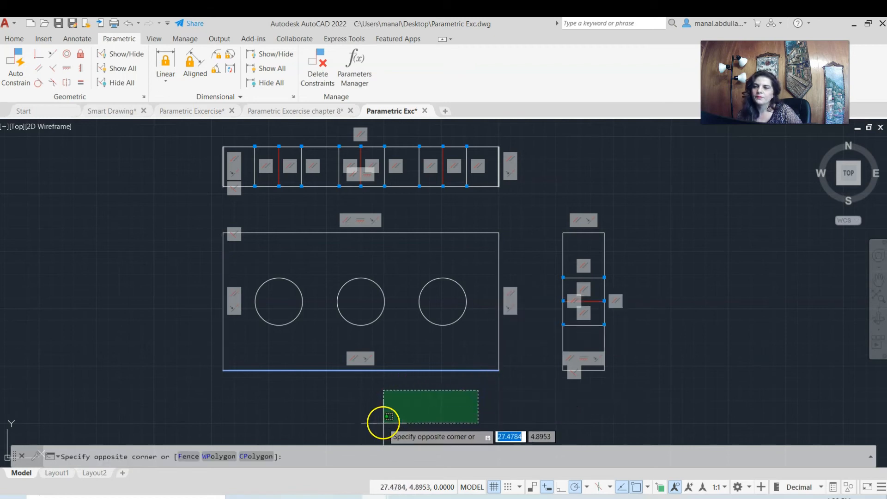
Hide all geometric constraint bars on the three plate views.
{"action": "left_click", "coordinate": [111, 83]}
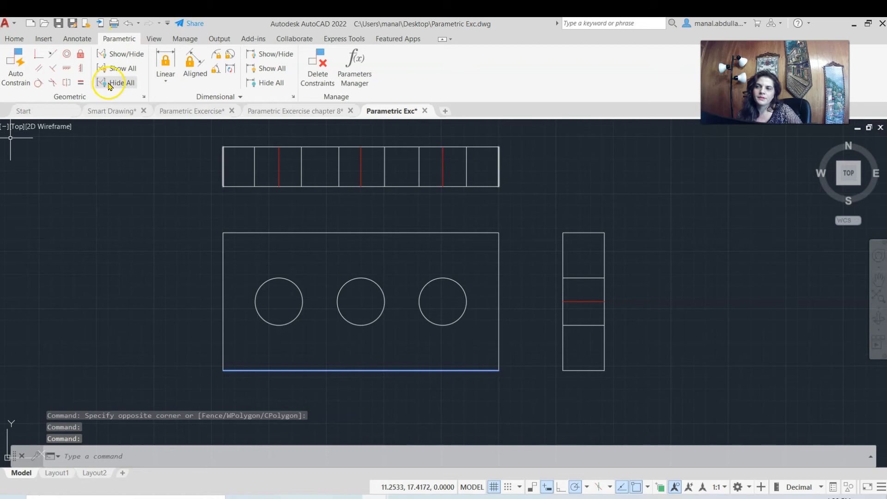
{"action": "left_click", "coordinate": [122, 69]}
{"action": "left_click", "coordinate": [123, 82]}
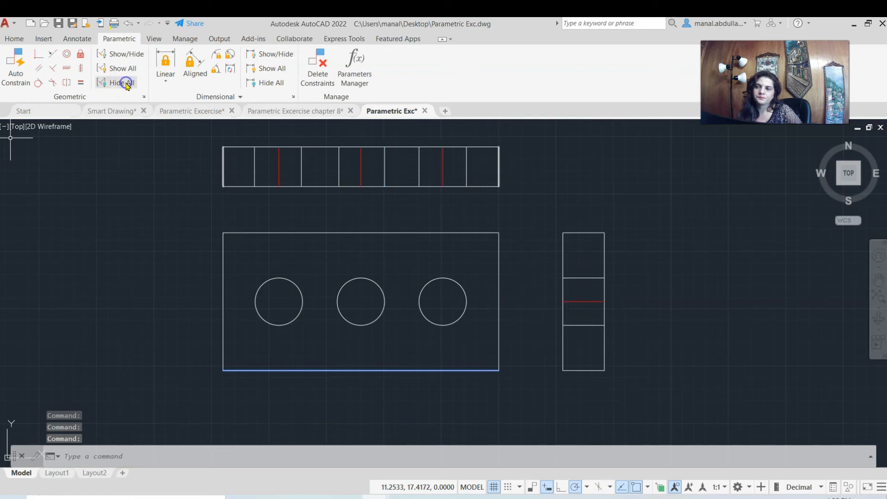
{"action": "scroll", "coordinate": [377, 214], "scroll_direction": "down", "scroll_amount": 2}
{"action": "mouse_move", "coordinate": [378, 215]}
{"action": "middle_mouse_down"}
{"action": "mouse_move", "coordinate": [365, 284]}
{"action": "mouse_move", "coordinate": [431, 279]}
{"action": "middle_mouse_up"}
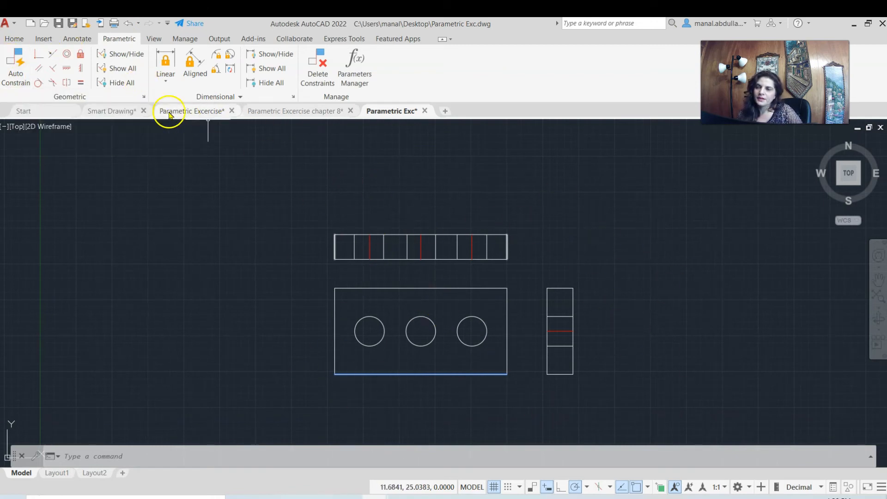
{"action": "left_click", "coordinate": [116, 68]}
{"action": "left_click", "coordinate": [116, 82]}
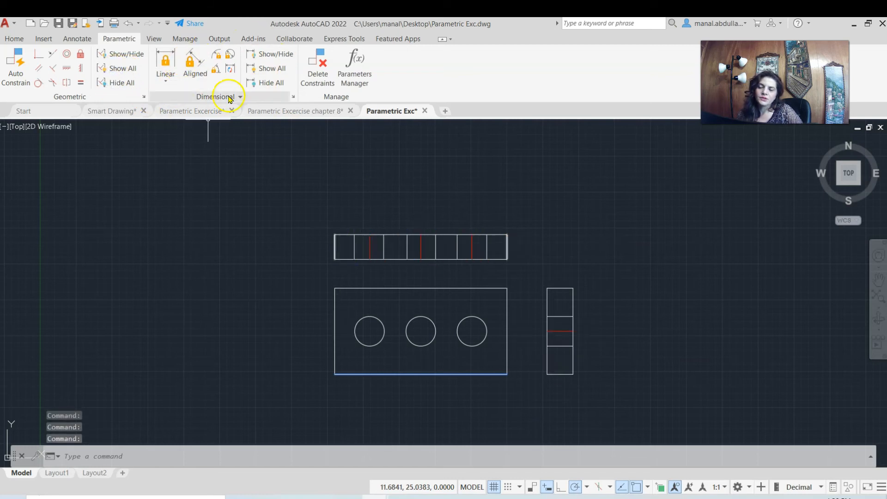
Add a diameter constraint of 2 to the leftmost circle of the plate's front view, placing its text outside the plate.
{"action": "left_click", "coordinate": [166, 82]}
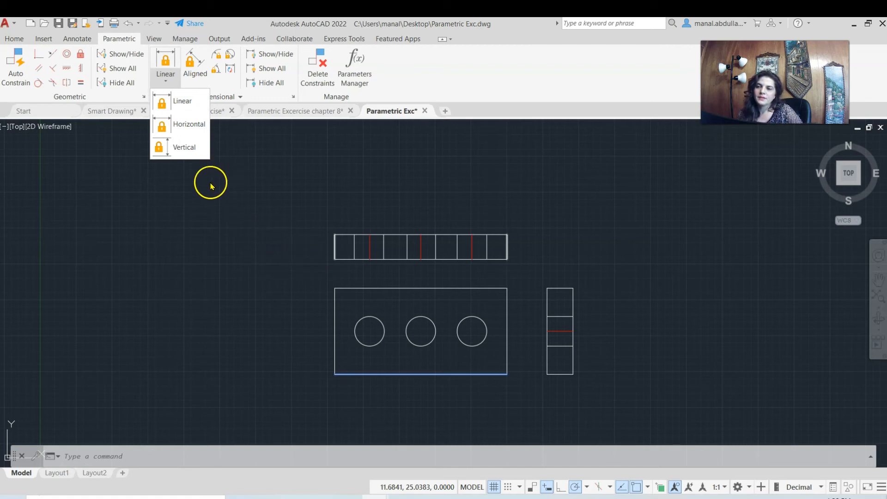
{"action": "left_click", "coordinate": [227, 55]}
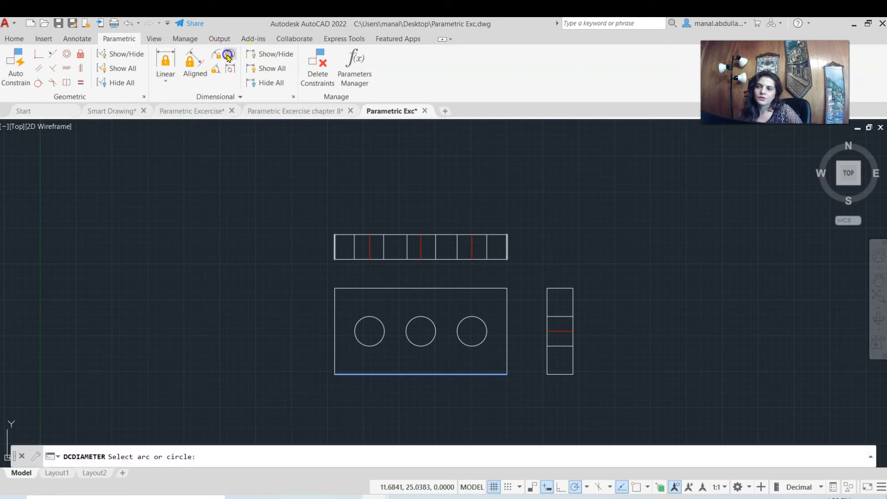
{"action": "left_click", "coordinate": [228, 56]}
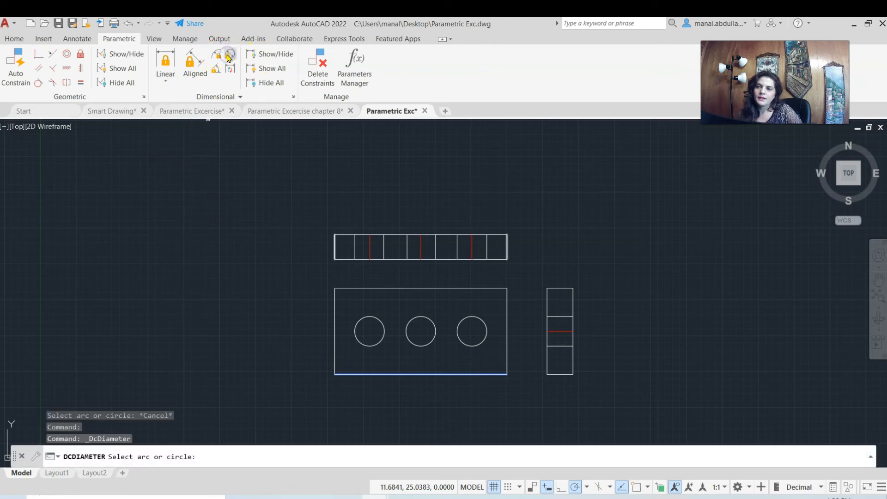
{"action": "left_click", "coordinate": [362, 332]}
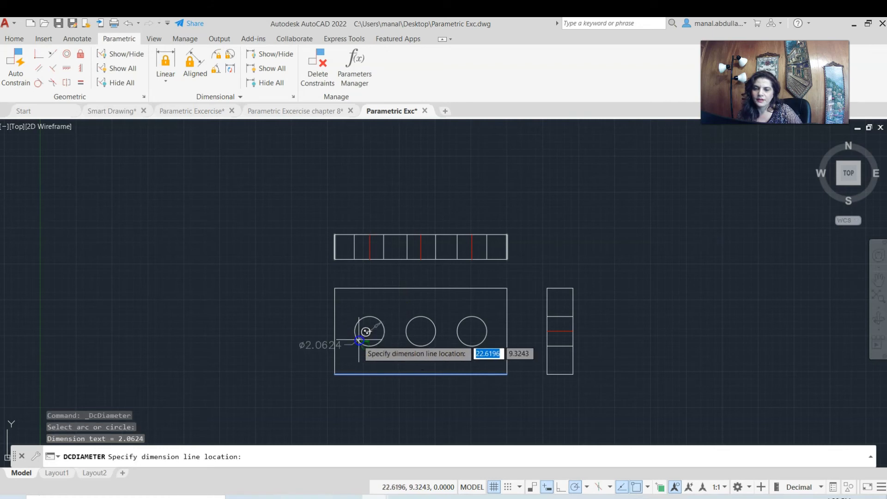
{"action": "left_click", "coordinate": [300, 333]}
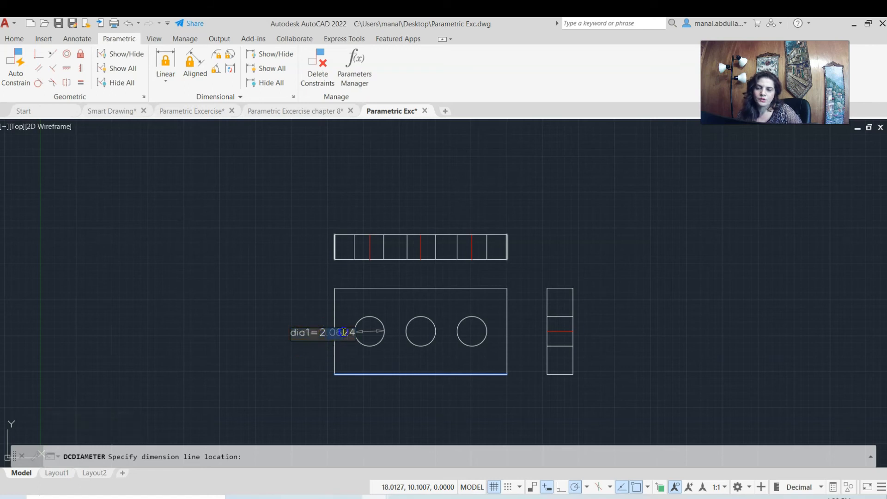
{"action": "key", "text": "BackSpace"}
{"action": "left_click", "coordinate": [364, 405]}
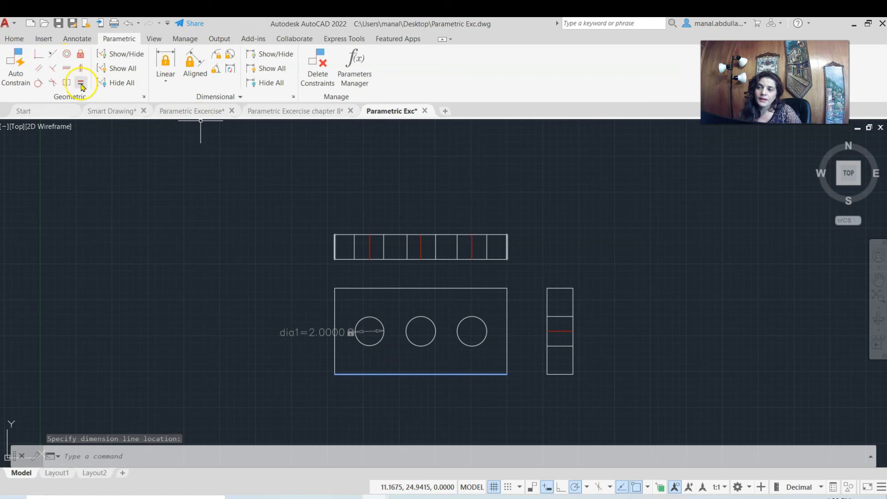
Apply an Equal constraint with the Multiple option from the leftmost circle to the middle and right circles.
{"action": "left_click", "coordinate": [81, 84]}
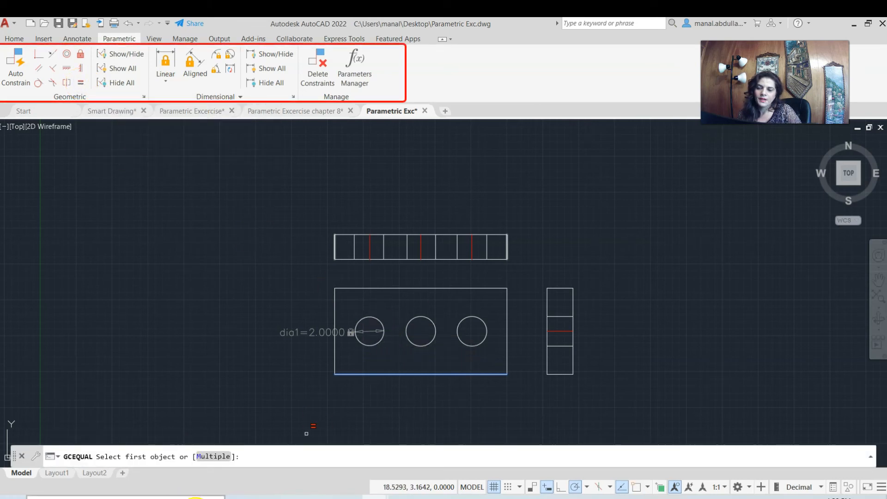
{"action": "left_click", "coordinate": [213, 458]}
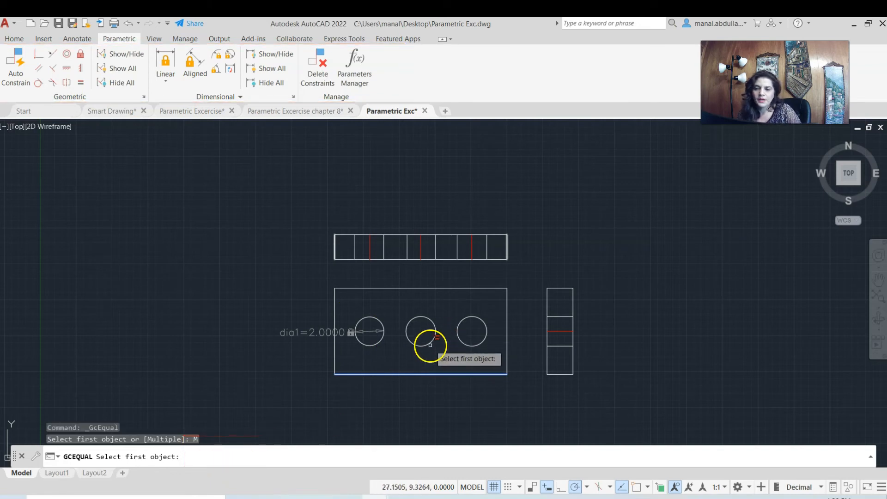
{"action": "left_click", "coordinate": [378, 343]}
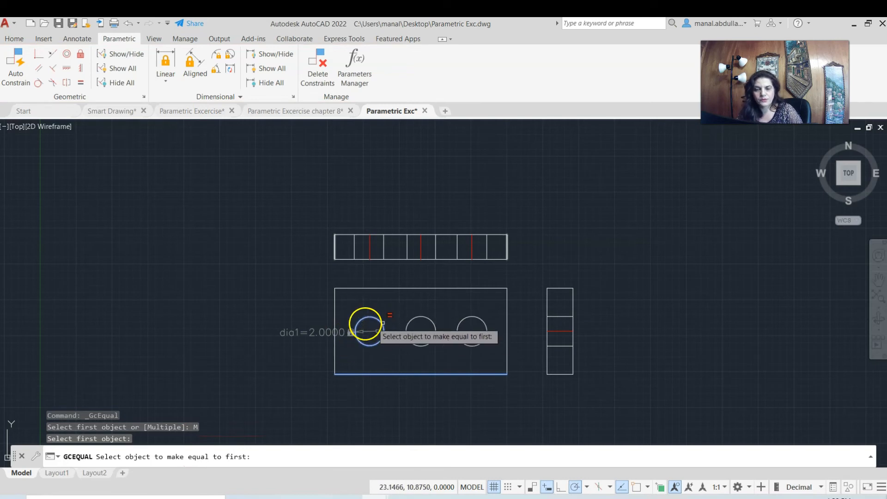
{"action": "left_click", "coordinate": [417, 344]}
{"action": "left_click", "coordinate": [472, 346]}
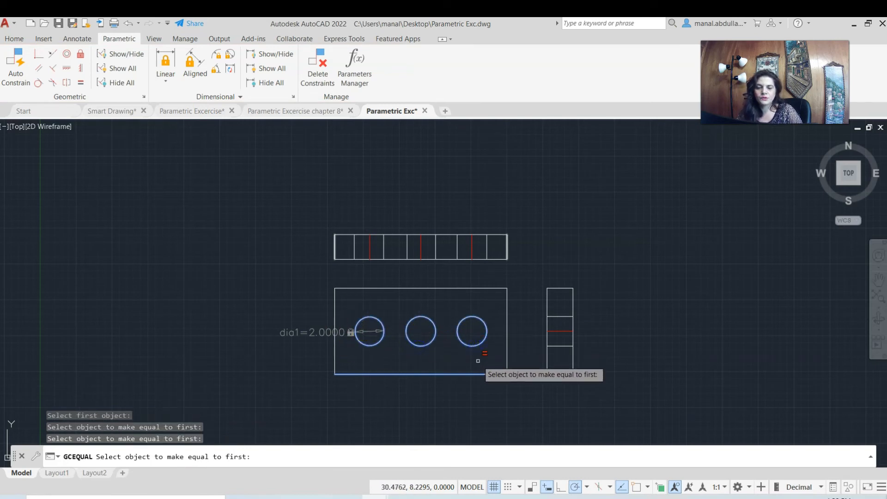
{"action": "key", "text": "Return"}
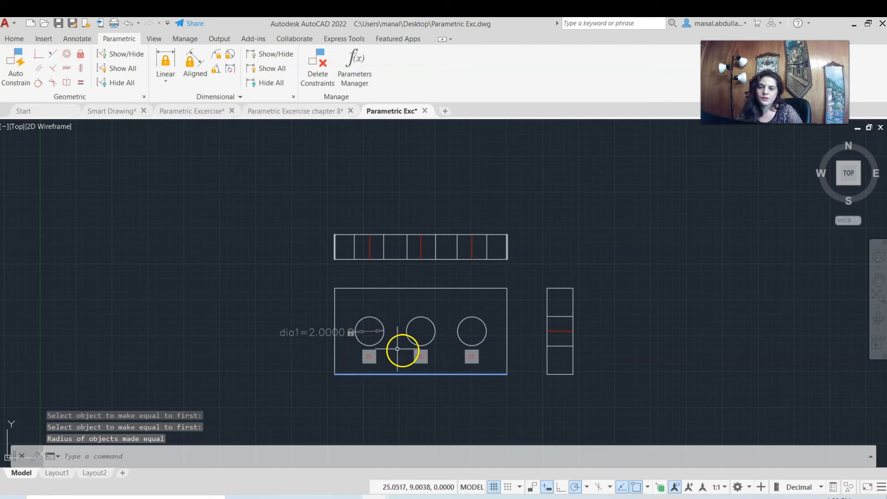
Test the equal circles by setting the diameter constraint dia1 to 3 and returning it to 2.
{"action": "double_click", "coordinate": [316, 332]}
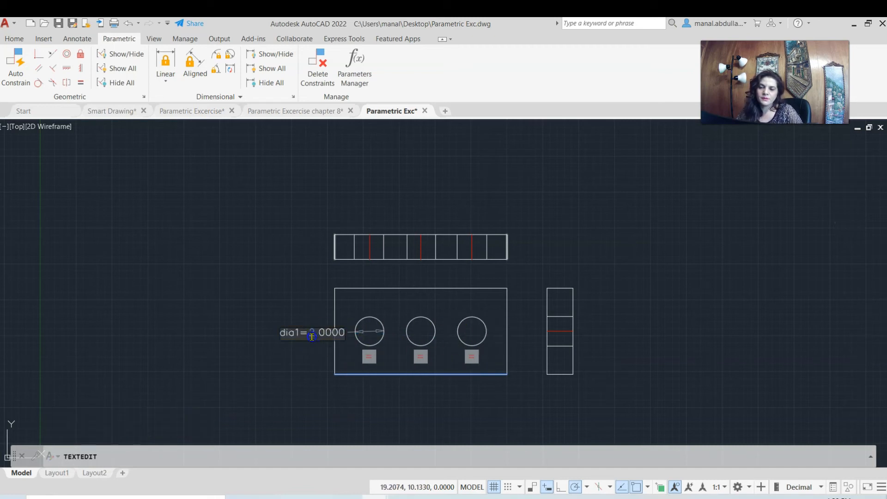
{"action": "type", "text": "3"}
{"action": "key", "text": "Return"}
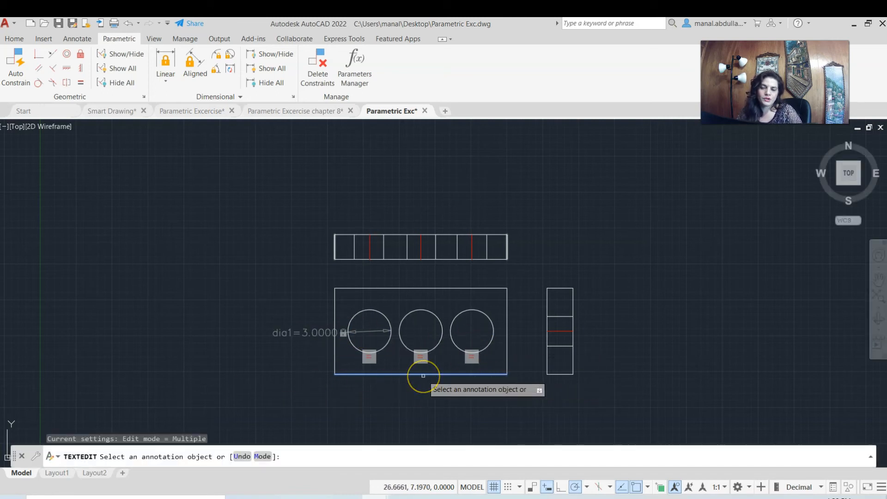
{"action": "left_click", "coordinate": [303, 339]}
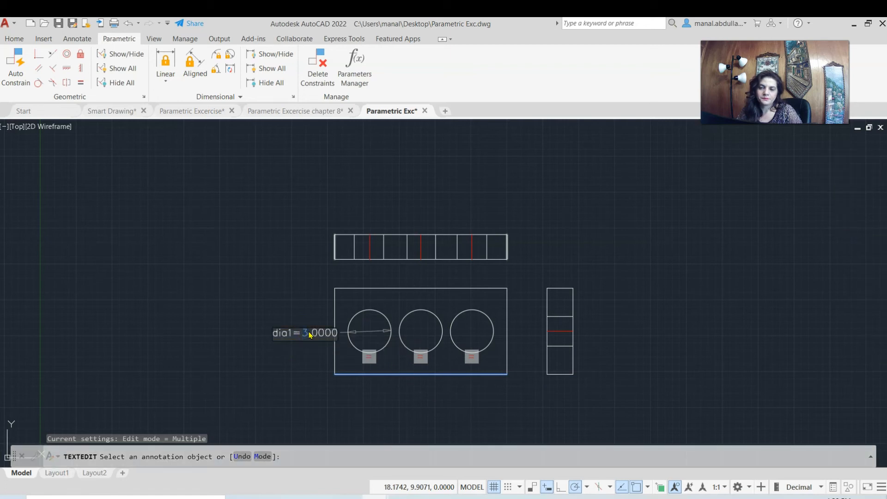
{"action": "left_click", "coordinate": [425, 397]}
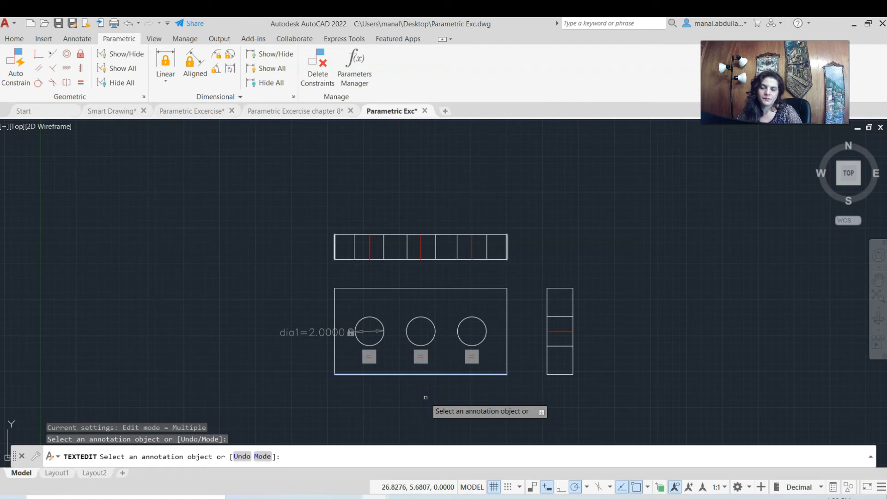
{"action": "key", "text": "Escape"}
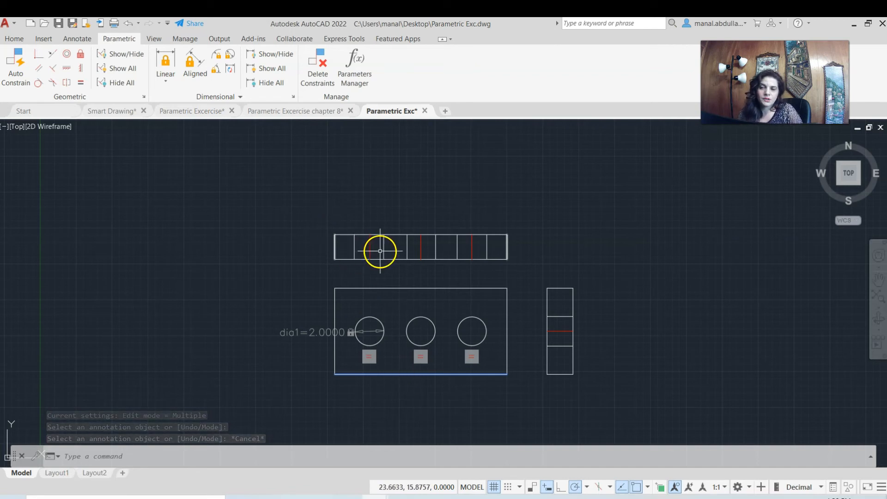
{"action": "scroll", "coordinate": [387, 282], "scroll_direction": "up", "scroll_amount": 2}
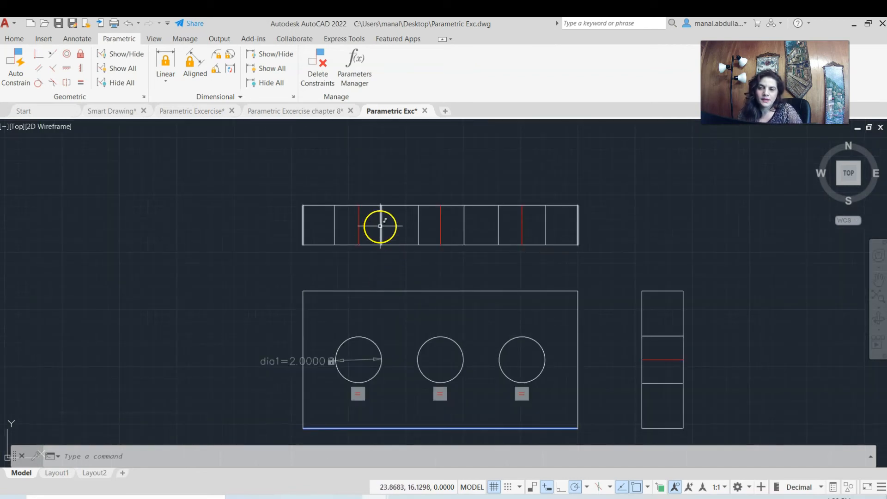
{"action": "left_click", "coordinate": [381, 225]}
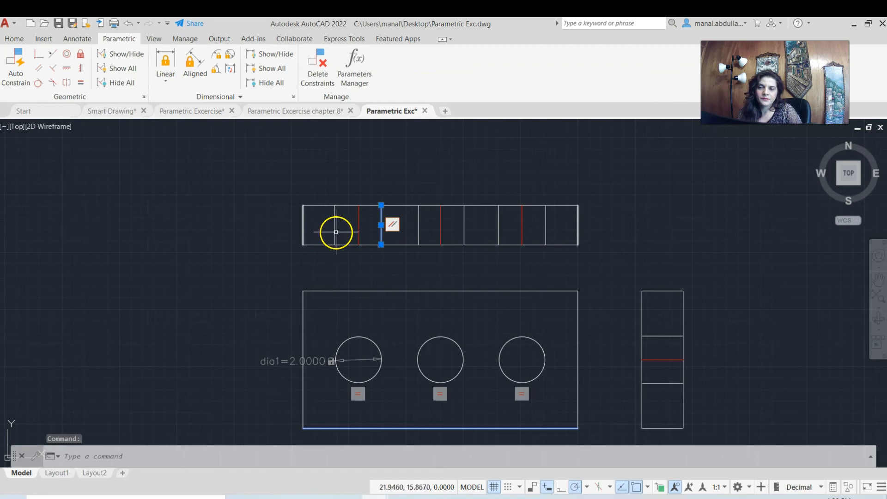
{"action": "left_click", "coordinate": [335, 230]}
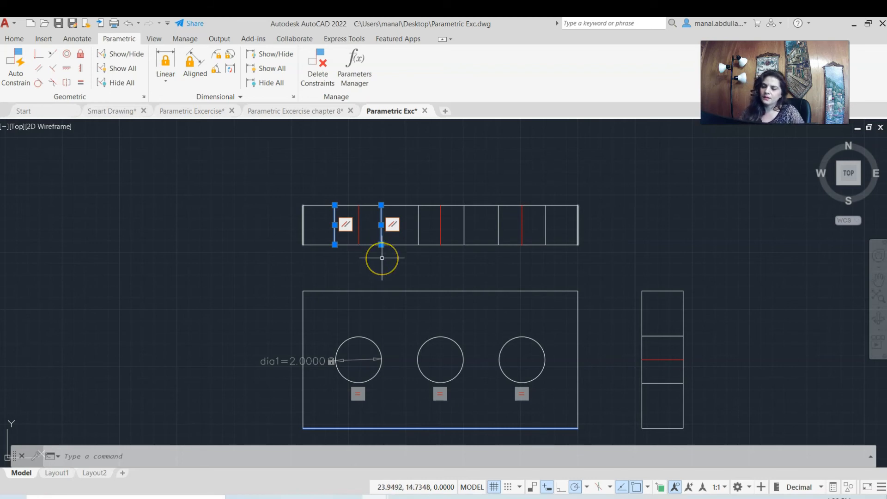
{"action": "key", "text": "Escape"}
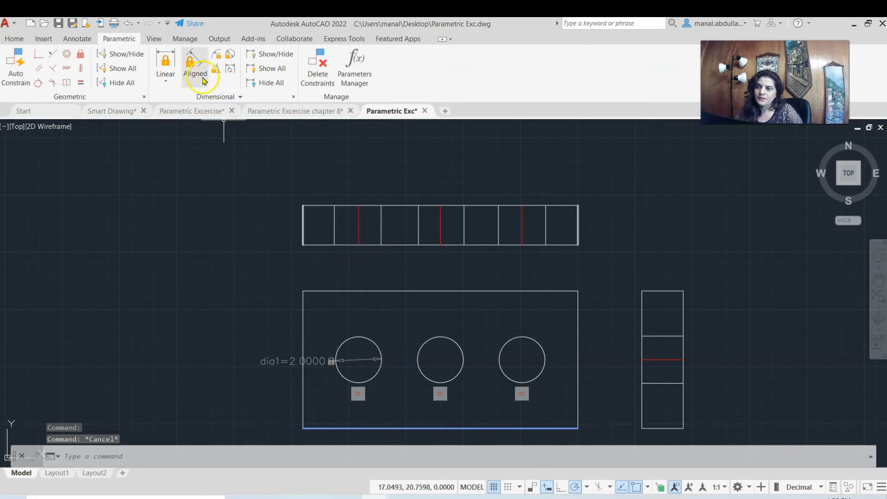
Add a linear constraint d1=dia1 between the left hole's two edge lines in the top view, placing it above the view.
{"action": "left_click", "coordinate": [161, 85]}
{"action": "left_click", "coordinate": [187, 109]}
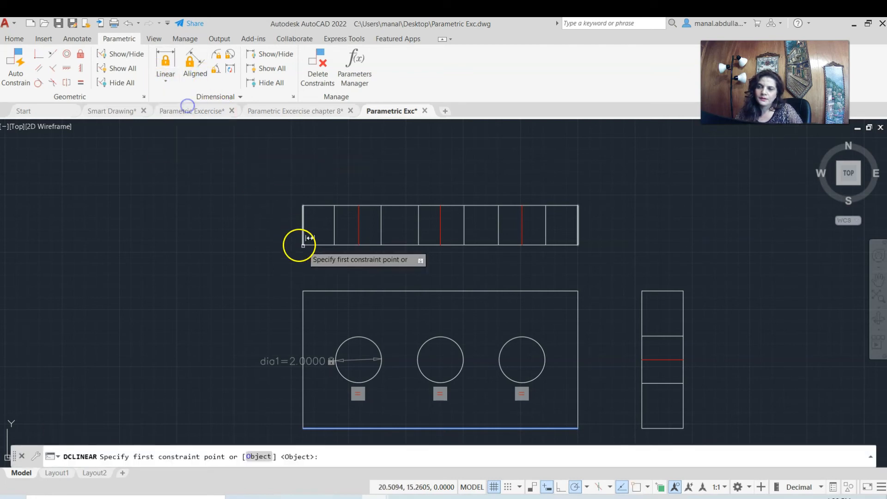
{"action": "left_click", "coordinate": [334, 244]}
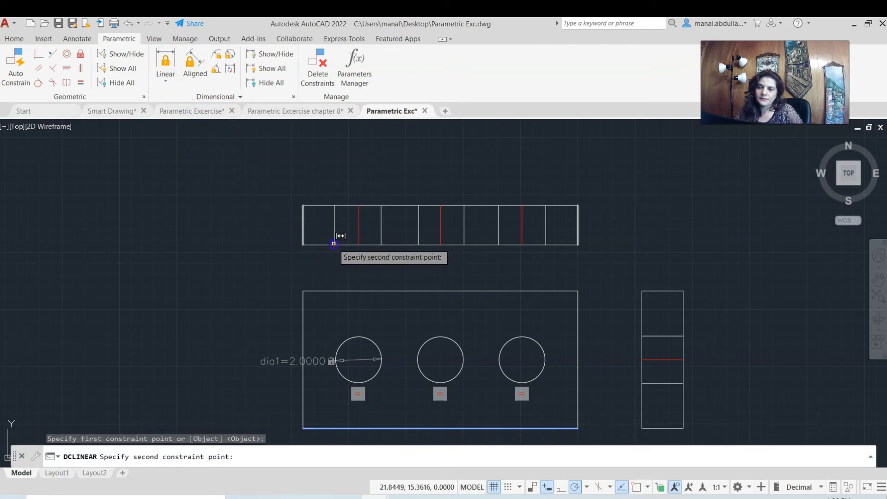
{"action": "left_click", "coordinate": [380, 244]}
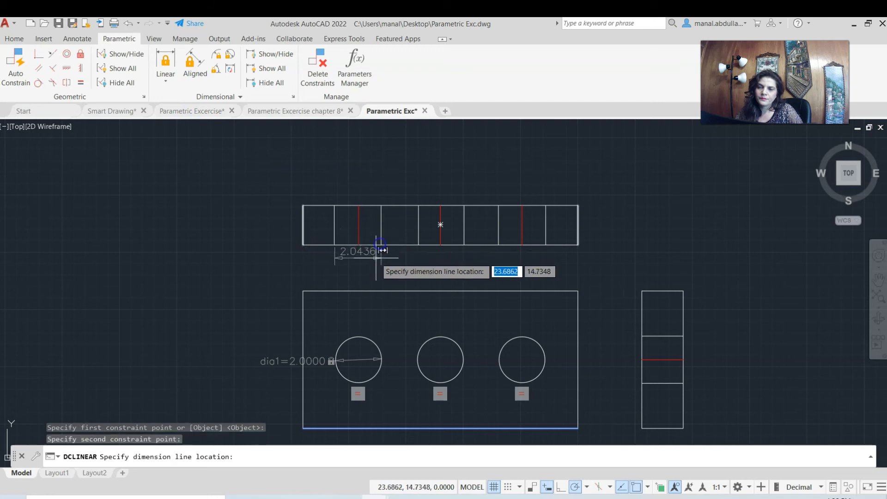
{"action": "left_click", "coordinate": [370, 180]}
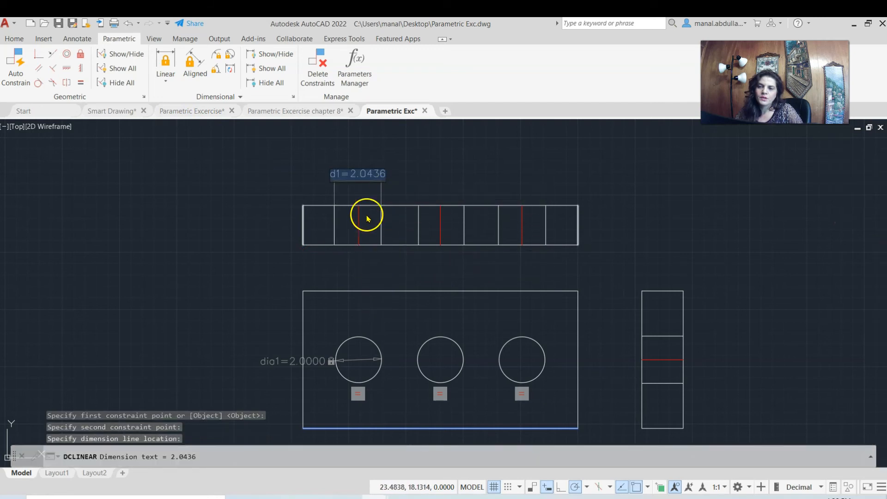
{"action": "left_click_drag", "start_coordinate": [351, 174], "coordinate": [389, 170]}
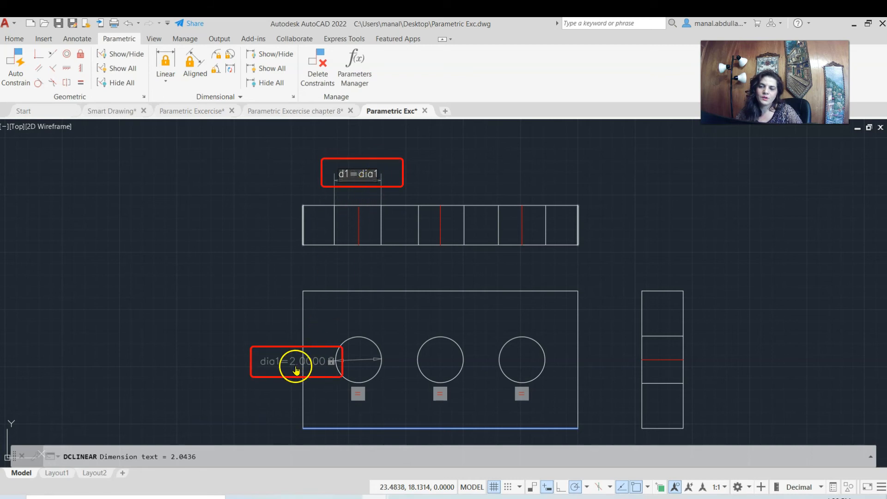
{"action": "left_click", "coordinate": [332, 280]}
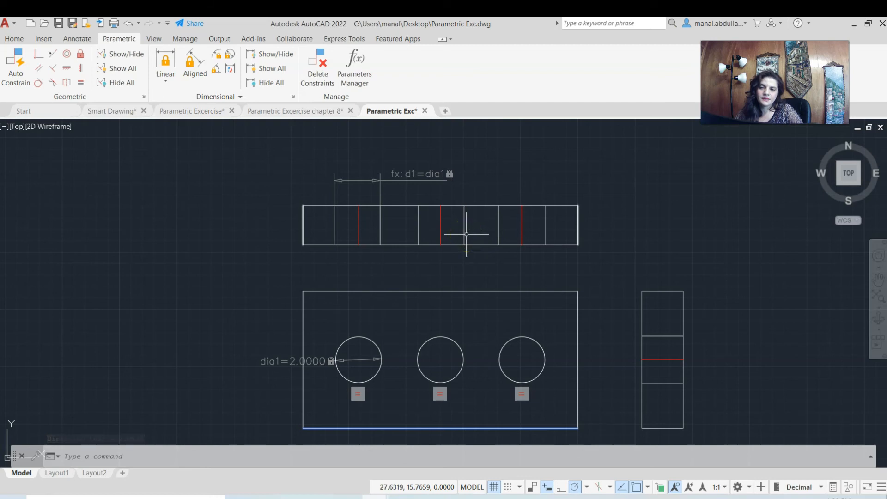
Add a linear constraint d2=d1 between the middle hole's two edge lines in the top view, placing it below the view.
{"action": "left_click", "coordinate": [165, 83]}
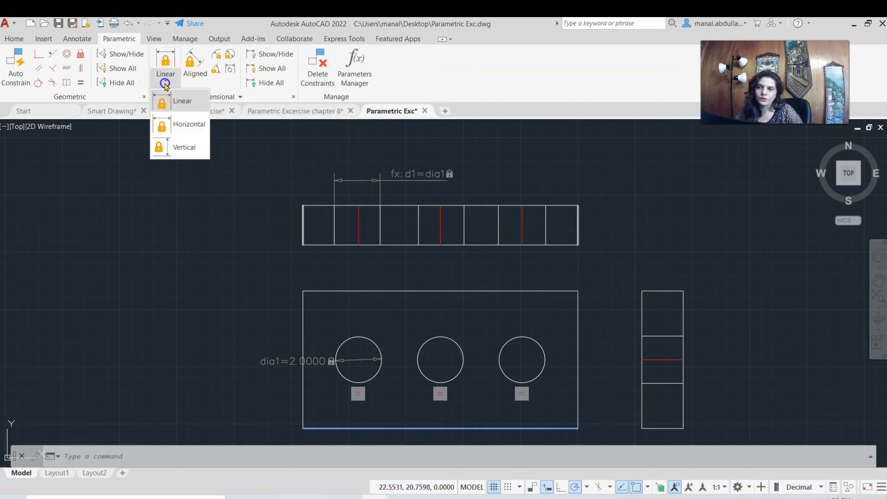
{"action": "left_click", "coordinate": [182, 102]}
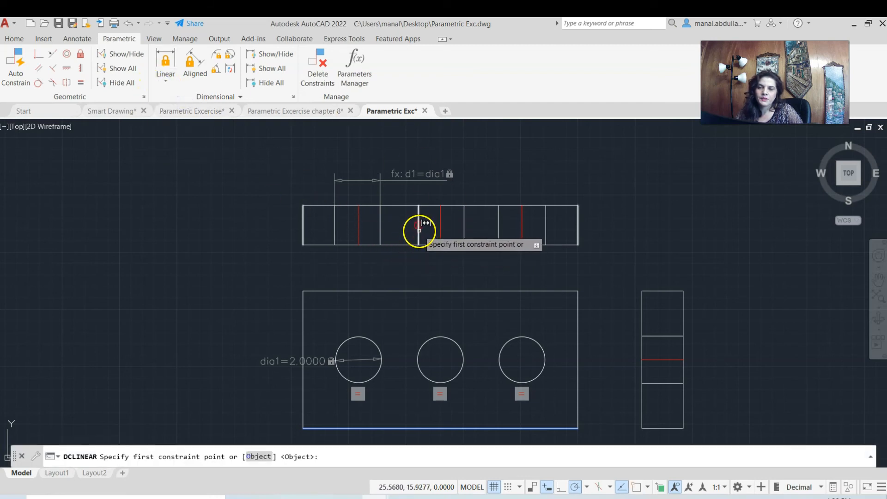
{"action": "left_click", "coordinate": [418, 242]}
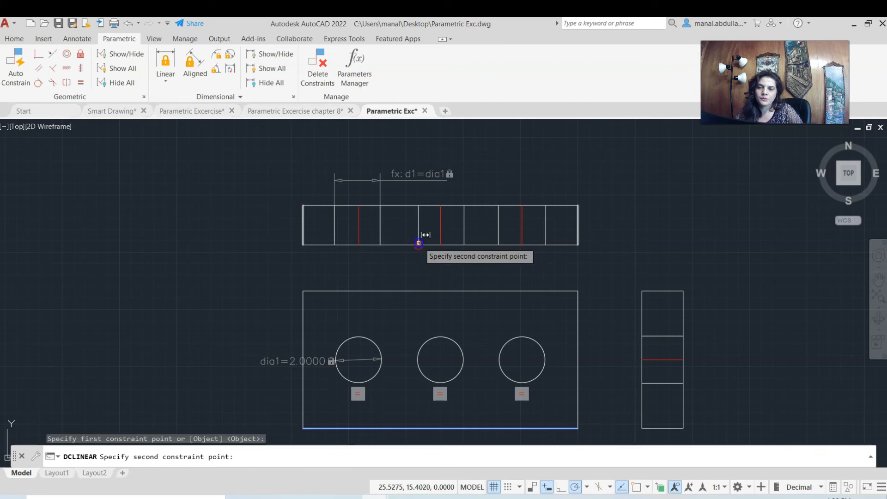
{"action": "left_click", "coordinate": [464, 240]}
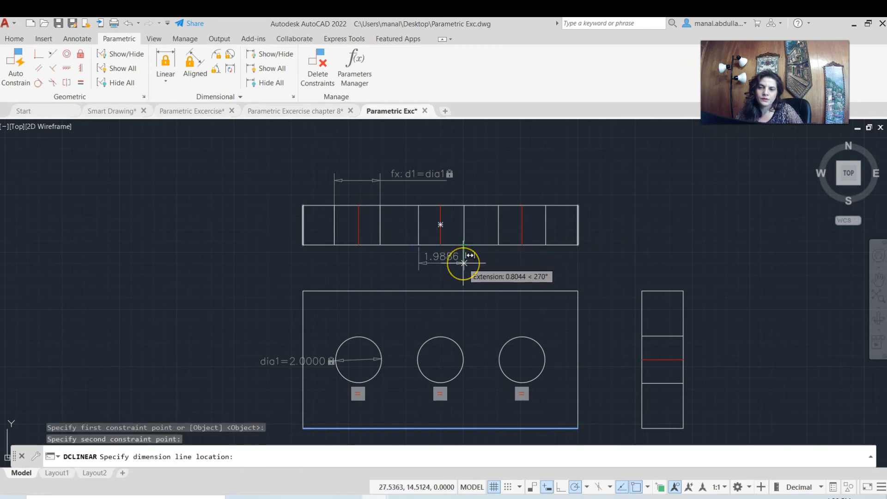
{"action": "left_click", "coordinate": [464, 266]}
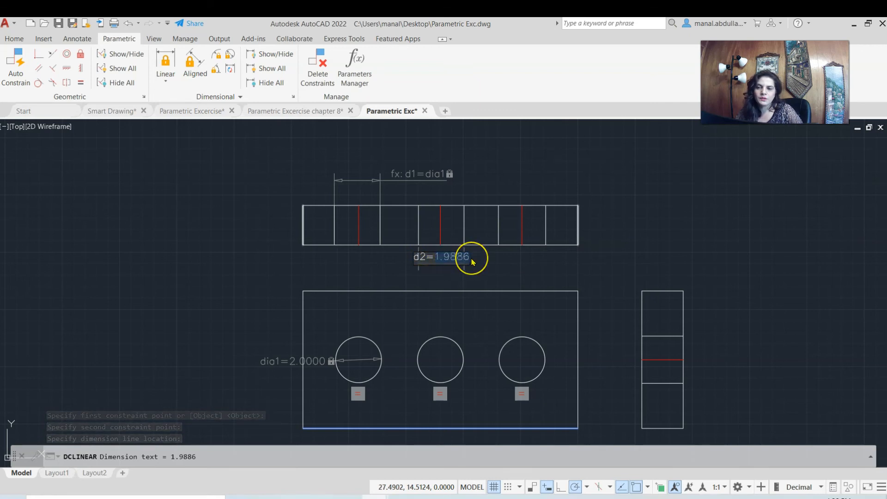
{"action": "type", "text": "d2=d1"}
{"action": "key", "text": "Return"}
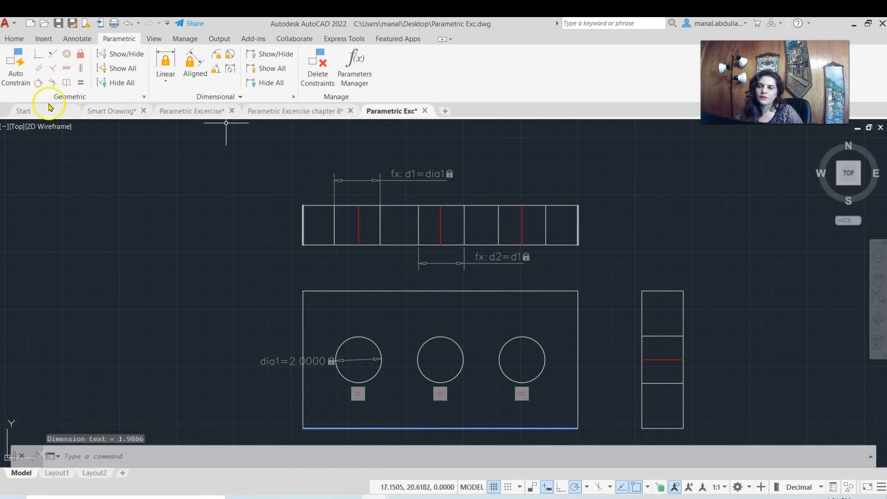
Add a linear constraint d3=d1 between the right hole's two edge lines in the top view, placing it above the view.
{"action": "left_click", "coordinate": [164, 85]}
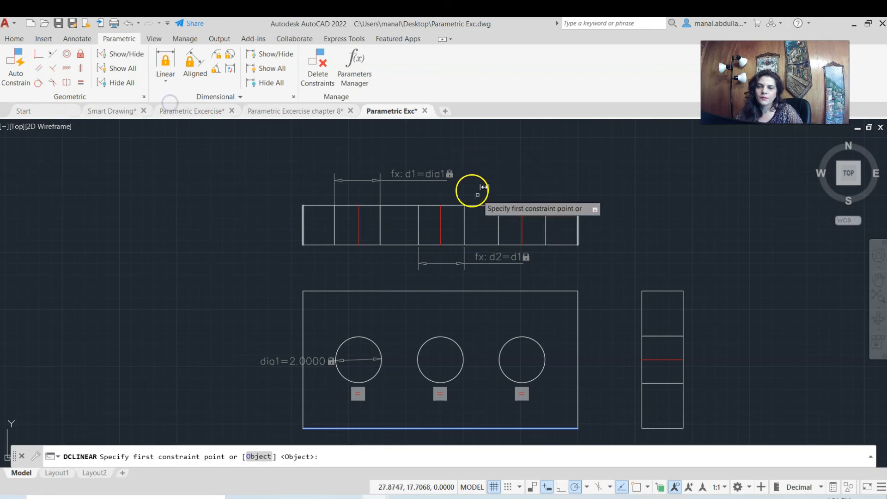
{"action": "left_click", "coordinate": [499, 207]}
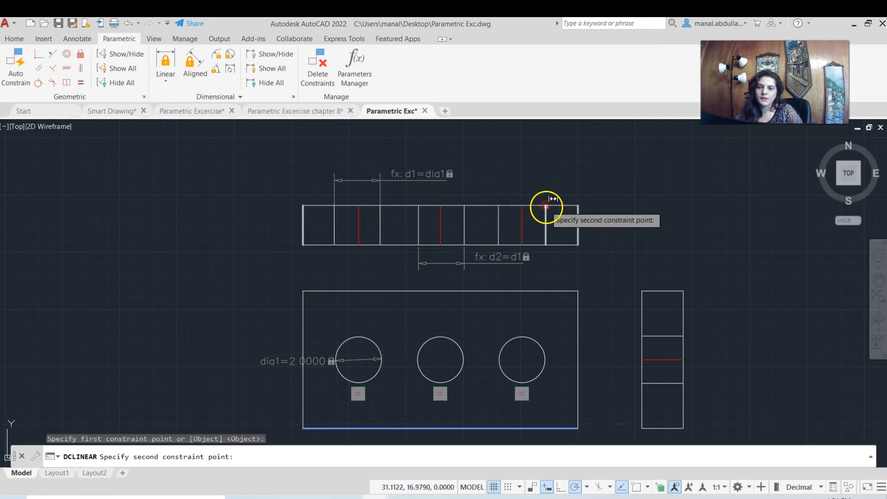
{"action": "left_click", "coordinate": [546, 206]}
{"action": "left_click", "coordinate": [546, 179]}
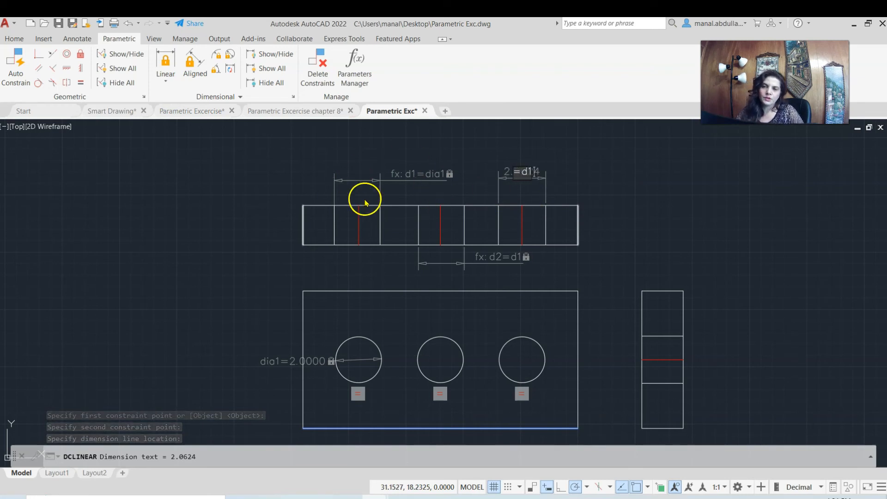
{"action": "left_click", "coordinate": [628, 199]}
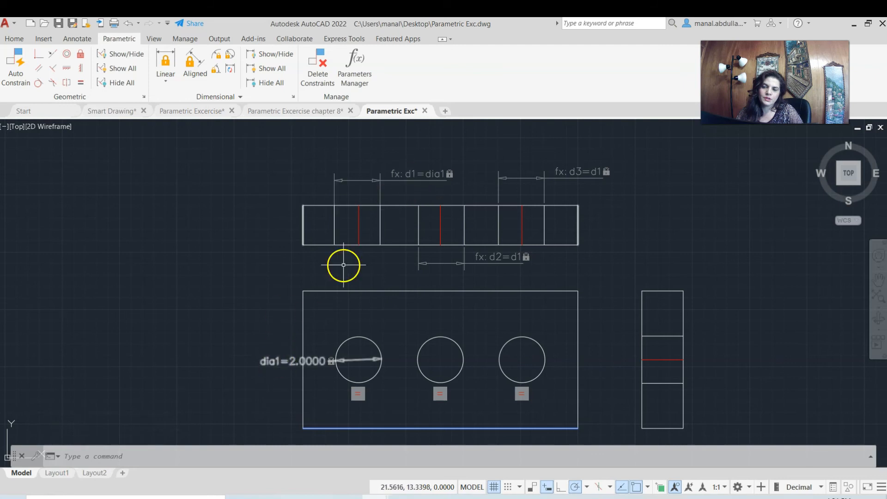
Add a vertical linear constraint d4=d1 between the hole's two edge lines in the side view, placing it outside the view.
{"action": "left_click", "coordinate": [168, 83]}
{"action": "left_click", "coordinate": [190, 109]}
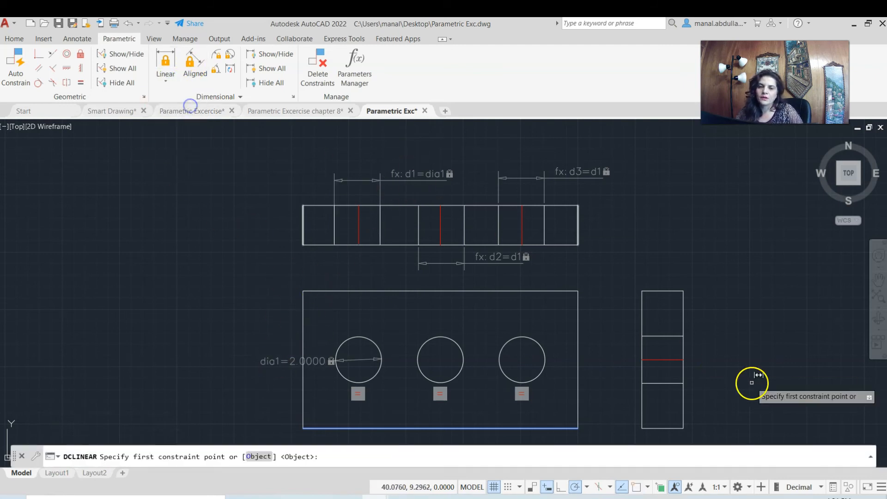
{"action": "left_click", "coordinate": [652, 335]}
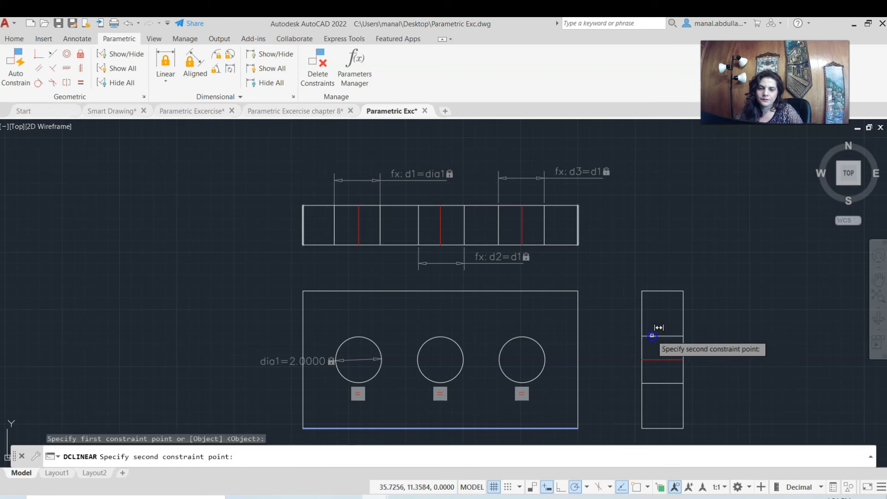
{"action": "left_click", "coordinate": [643, 384]}
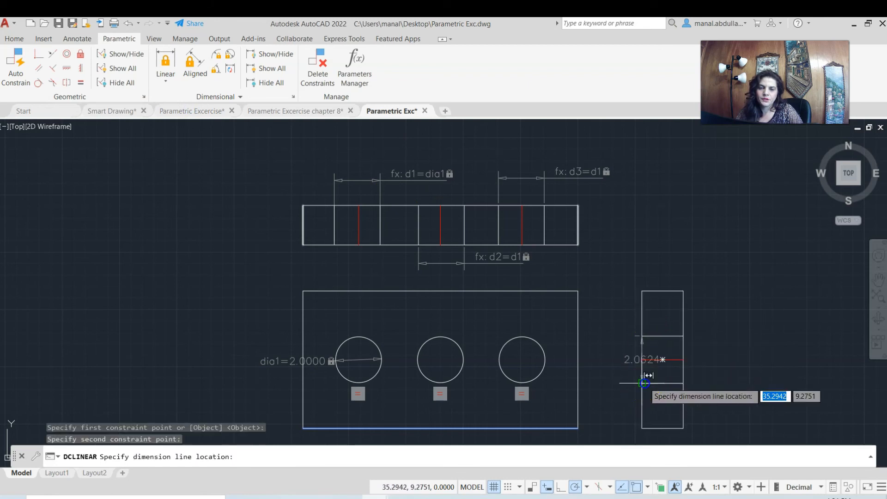
{"action": "left_click", "coordinate": [731, 382]}
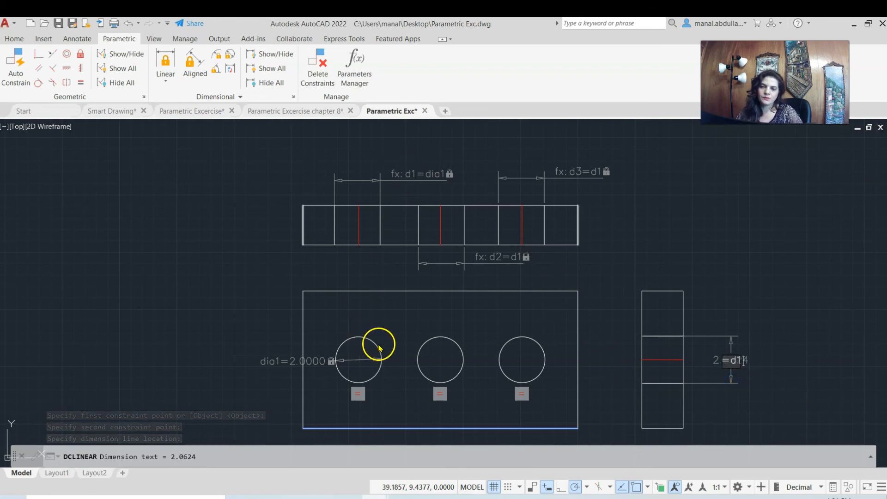
{"action": "key", "text": "Return"}
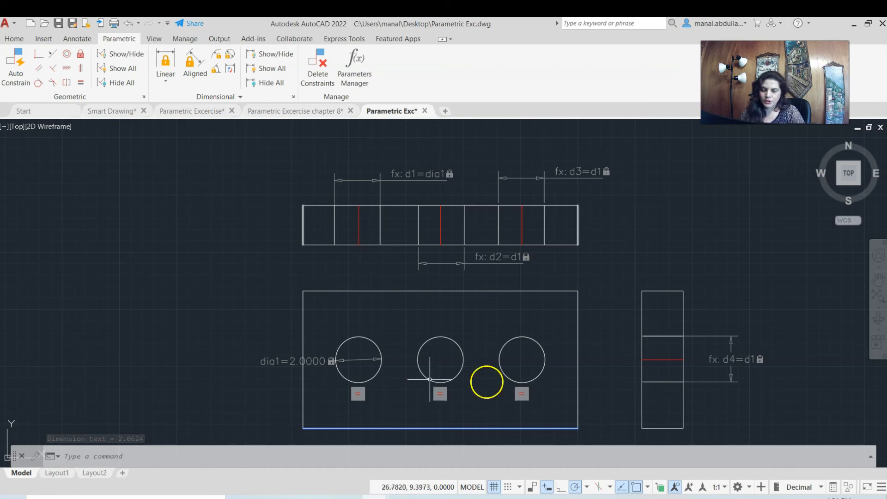
Test the linked hole widths by setting the diameter constraint dia1 to 3, and undo the change.
{"action": "double_click", "coordinate": [294, 361]}
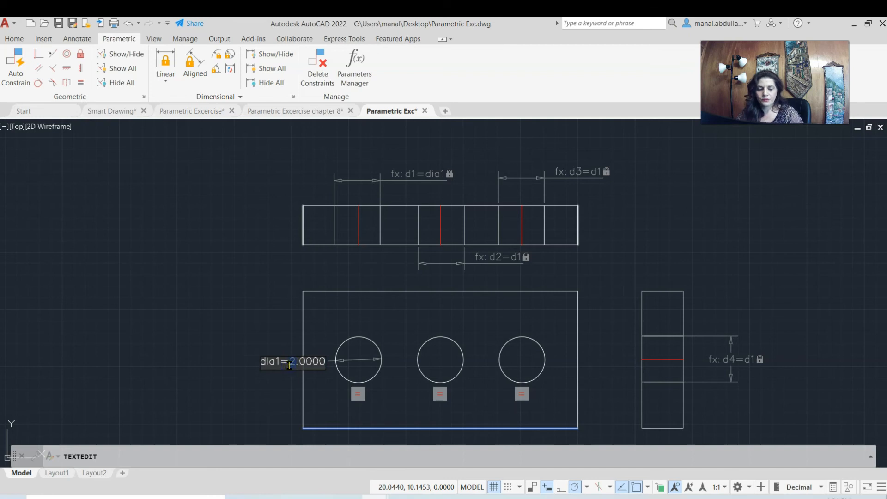
{"action": "left_click", "coordinate": [264, 328]}
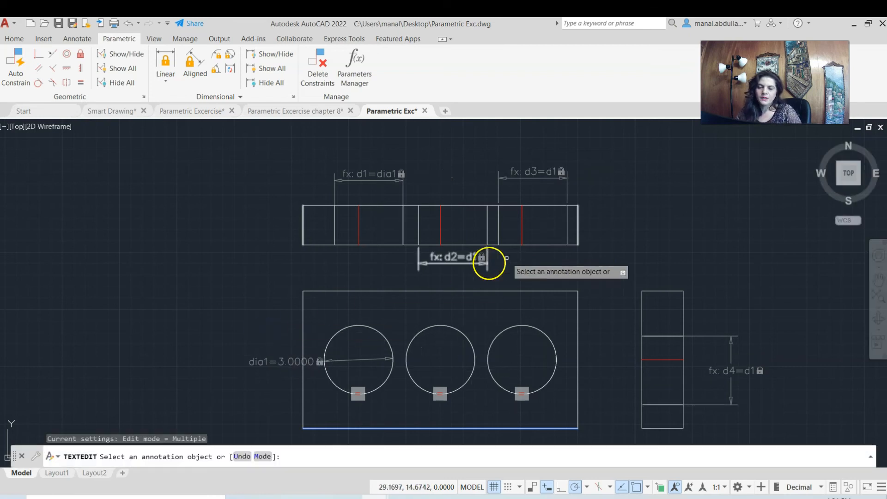
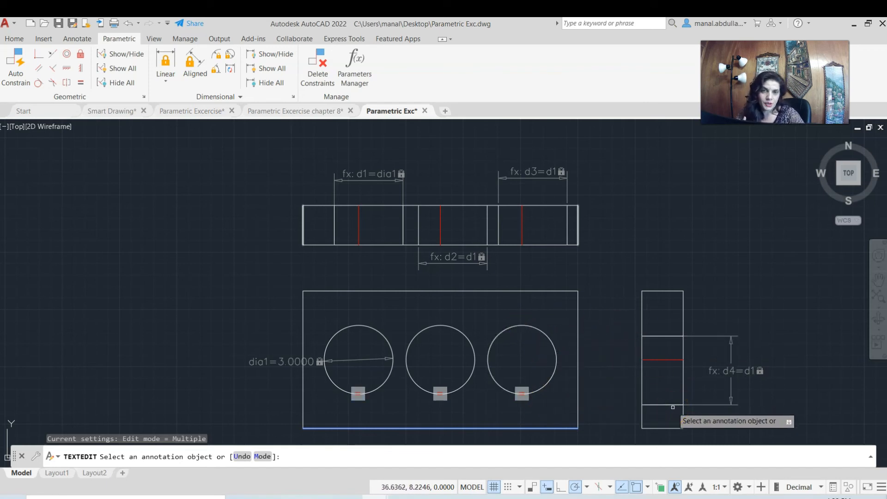
{"action": "left_click", "coordinate": [129, 23]}
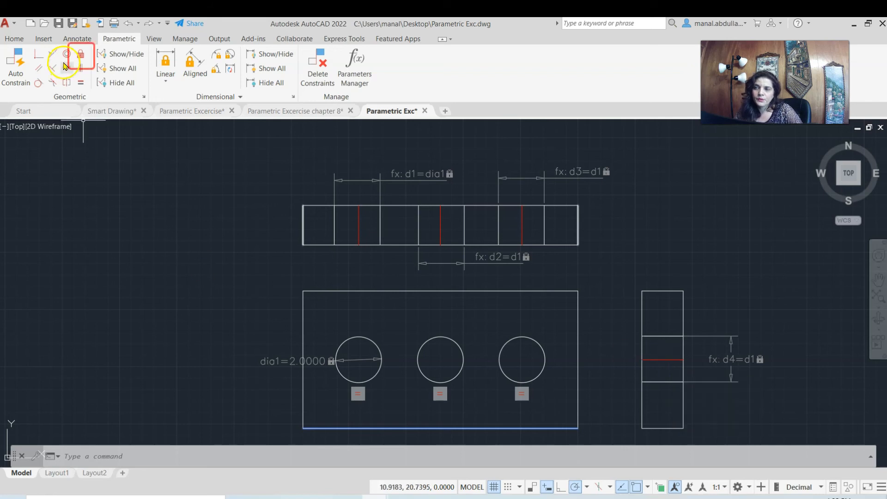
Apply Fix constraints to the left, middle and right red hole centerlines in the top view.
{"action": "left_click", "coordinate": [81, 59]}
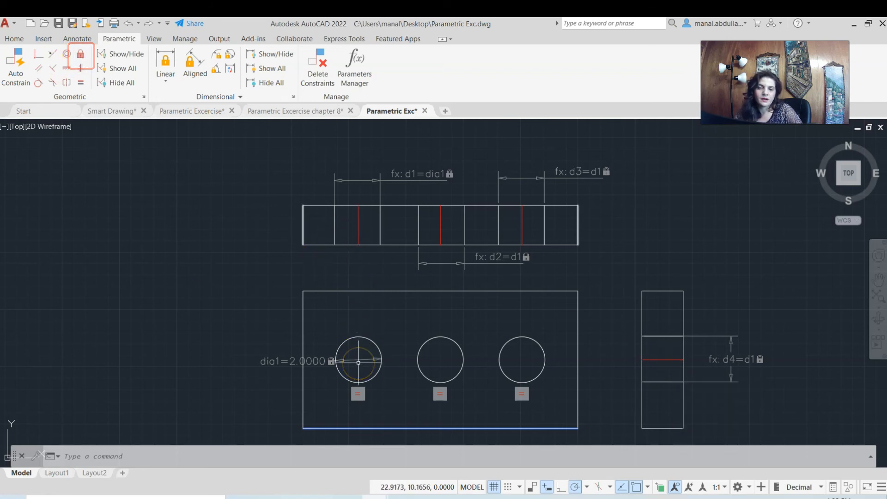
{"action": "left_click", "coordinate": [83, 57]}
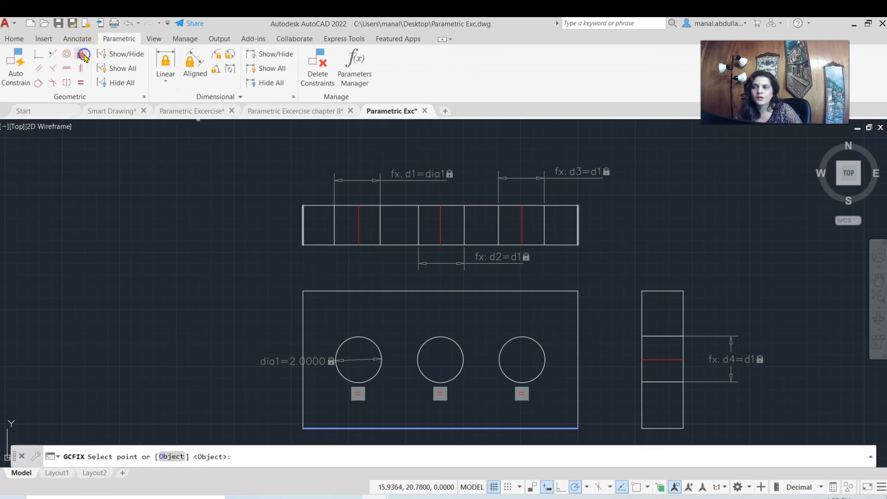
{"action": "left_click", "coordinate": [359, 231]}
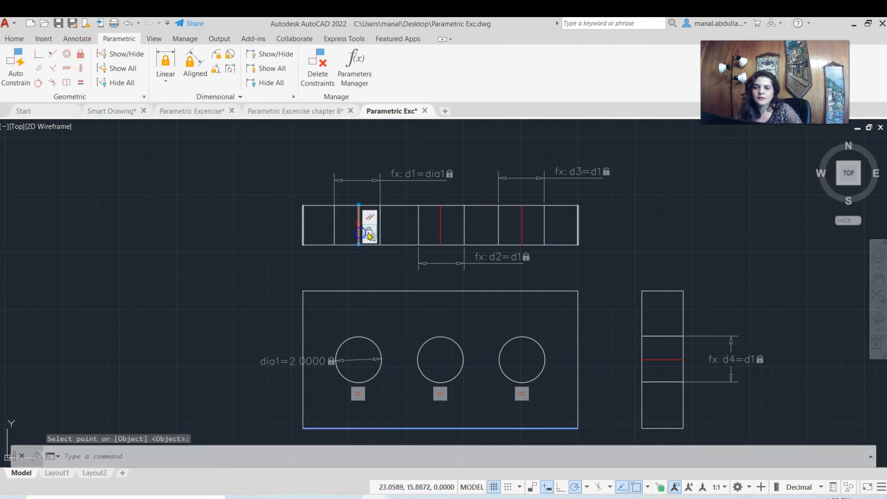
{"action": "left_click", "coordinate": [84, 59]}
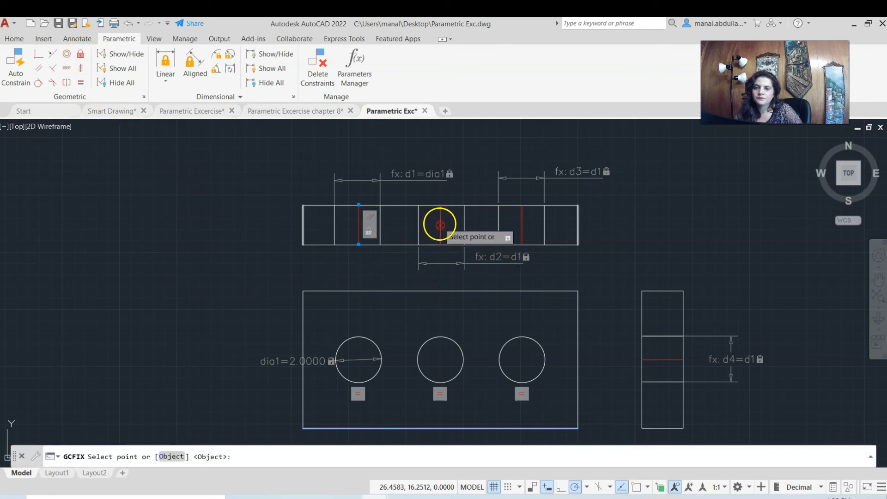
{"action": "left_click", "coordinate": [438, 224]}
{"action": "key", "text": "Return"}
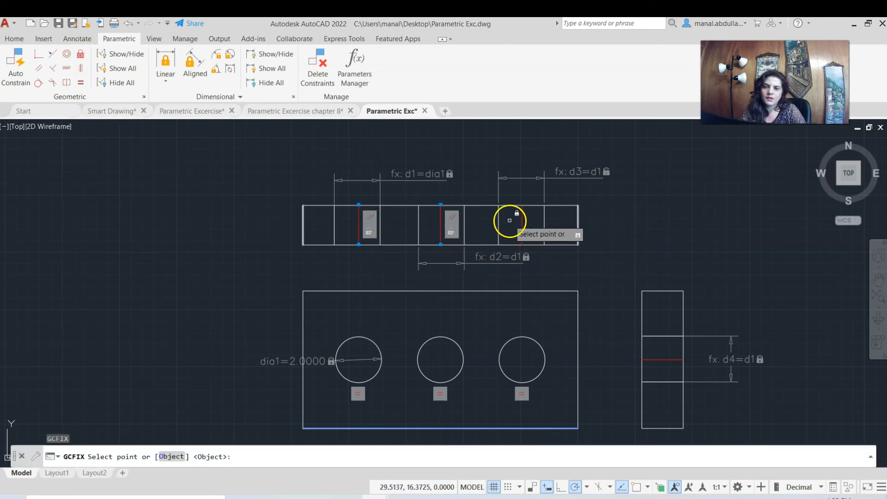
{"action": "left_click", "coordinate": [521, 224]}
{"action": "key", "text": "Return"}
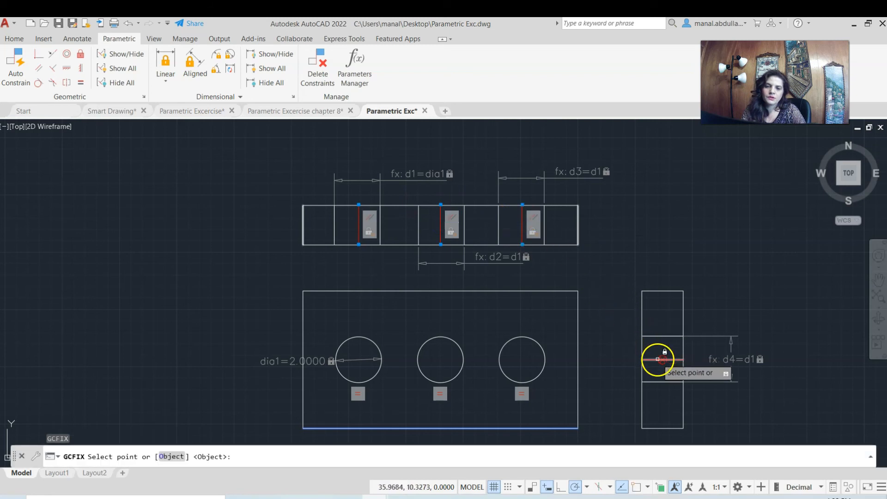
Fix the side view's red centerline and make the left hole's edge lines in the top view symmetric about their red centerline.
{"action": "left_click", "coordinate": [655, 359]}
{"action": "left_click", "coordinate": [521, 229]}
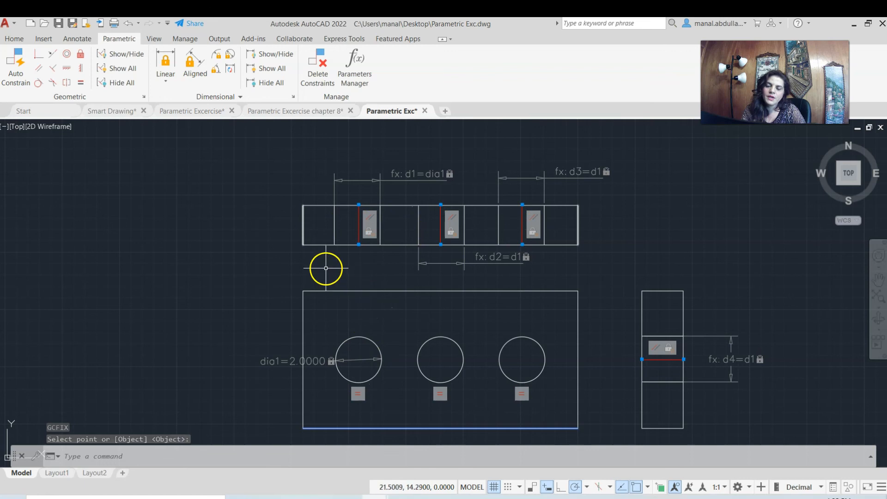
{"action": "left_click", "coordinate": [67, 83]}
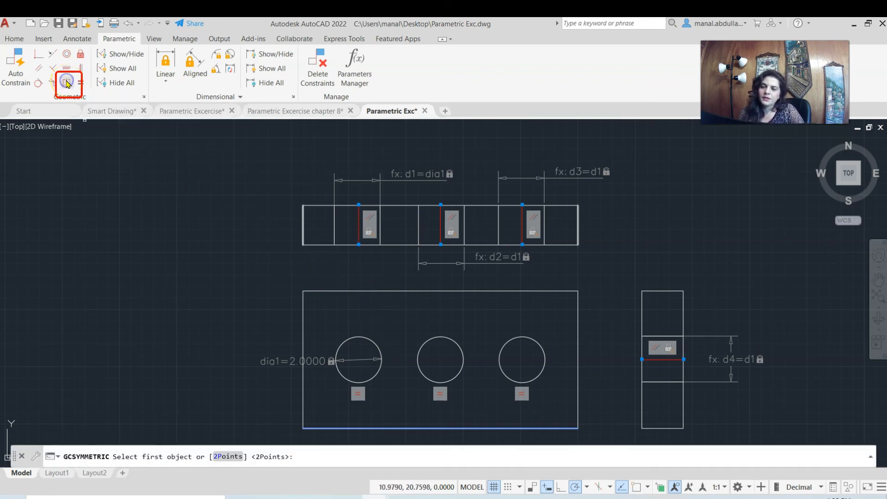
{"action": "left_click", "coordinate": [335, 228]}
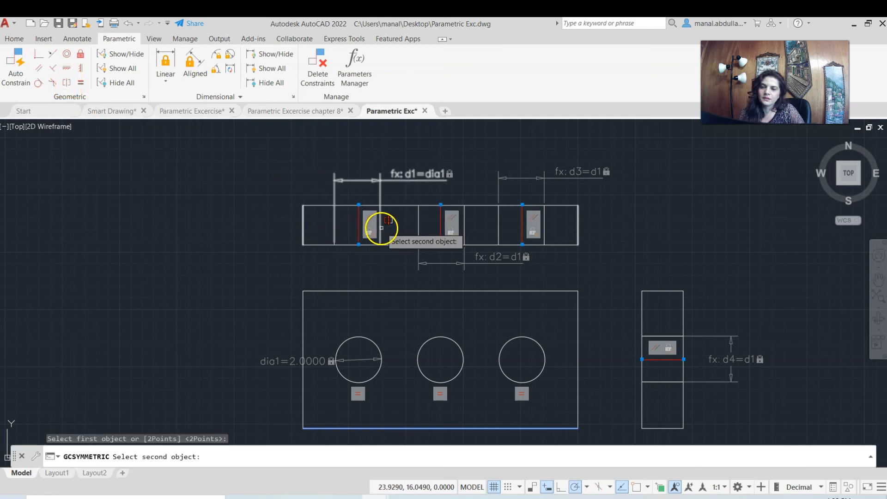
{"action": "left_click", "coordinate": [359, 233]}
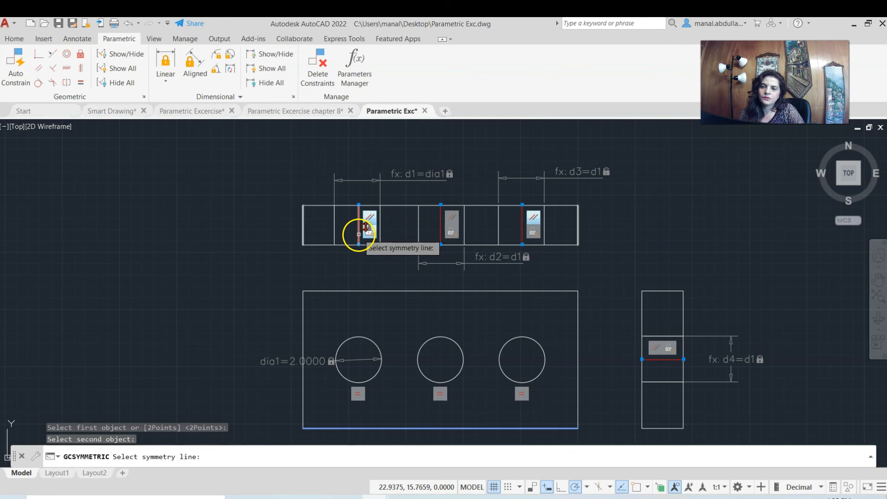
{"action": "left_click", "coordinate": [359, 234]}
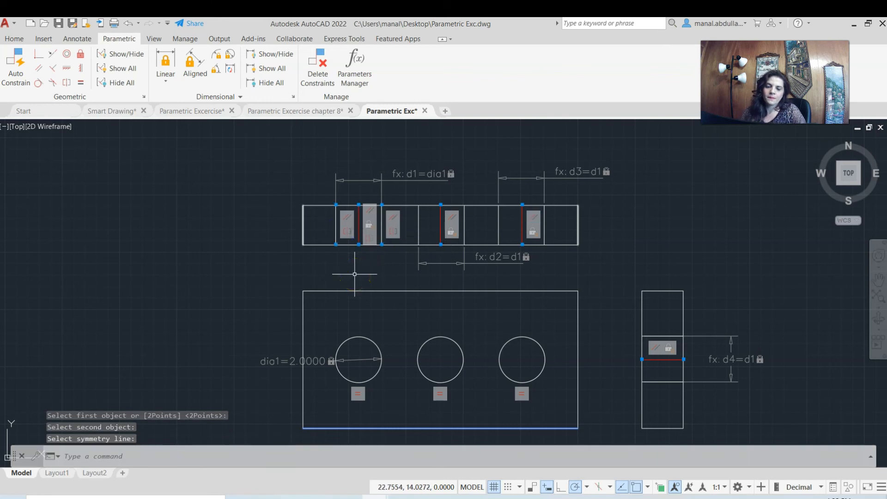
Make the middle hole's two edge lines in the top view symmetric about their red centerline.
{"action": "key", "text": "Return"}
{"action": "left_click", "coordinate": [419, 231]}
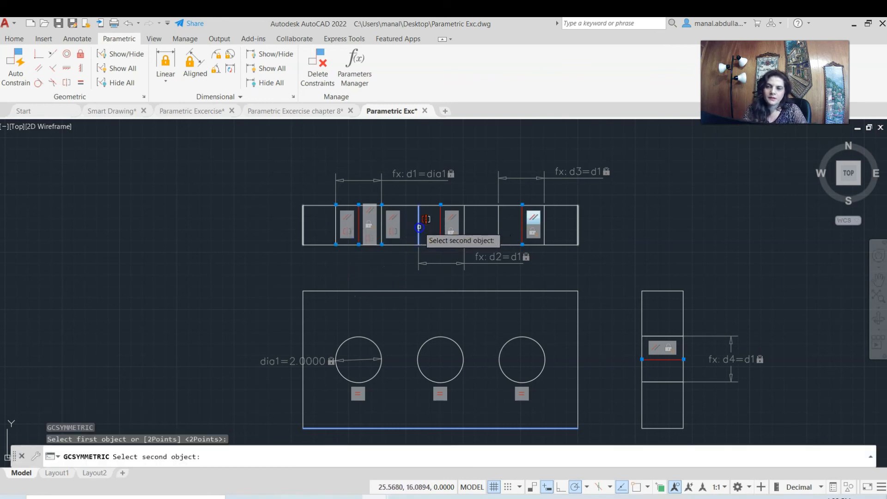
{"action": "left_click", "coordinate": [464, 228]}
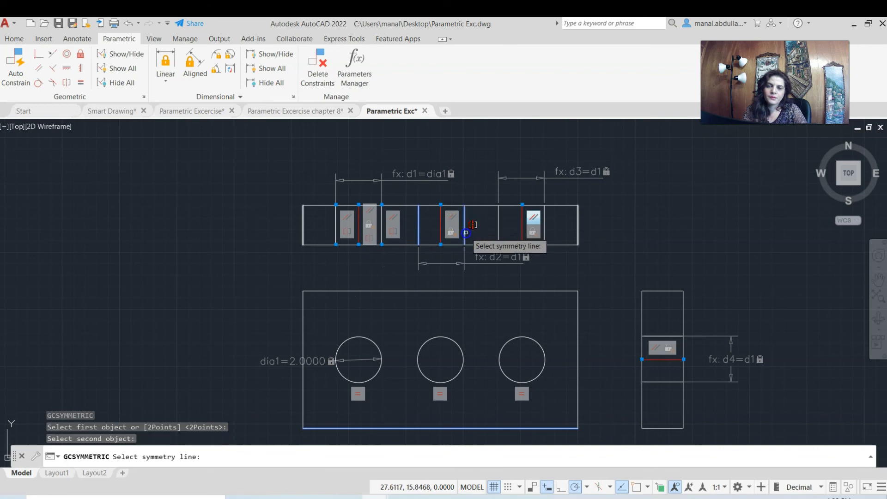
{"action": "left_click", "coordinate": [441, 231]}
Make the right hole's two edge lines in the top view symmetric about their red centerline.
{"action": "key", "text": "Return"}
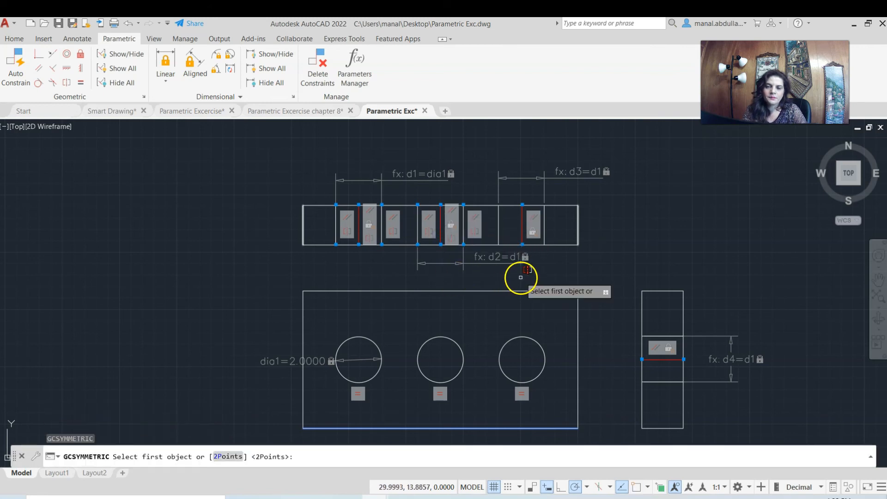
{"action": "left_click", "coordinate": [497, 229]}
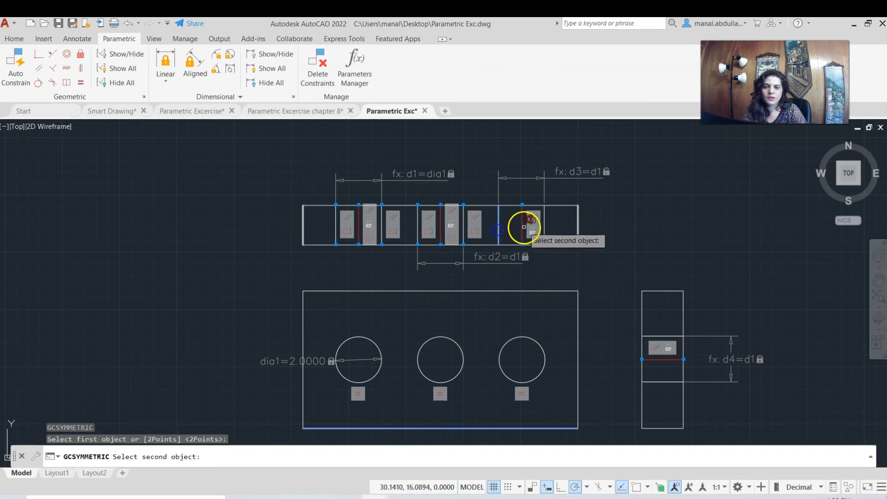
{"action": "left_click", "coordinate": [544, 237]}
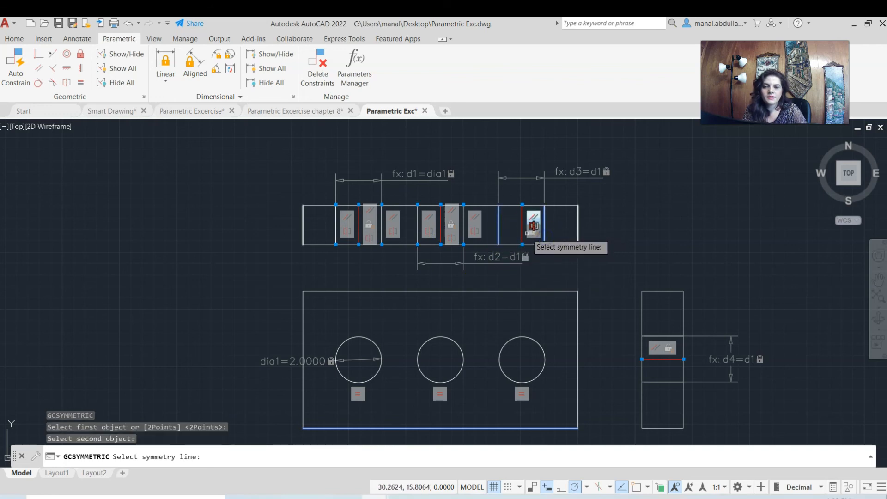
{"action": "left_click", "coordinate": [522, 233]}
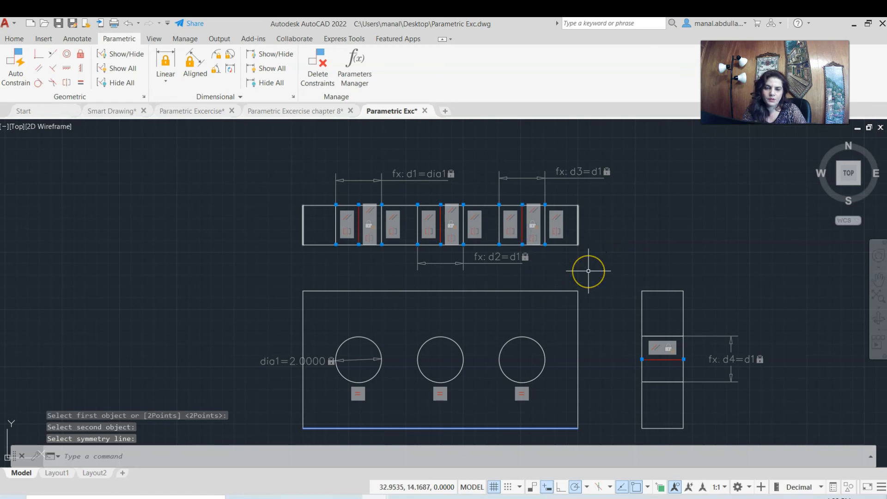
Make the hole's upper and lower edge lines in the side view symmetric about the red centerline.
{"action": "key", "text": "Return"}
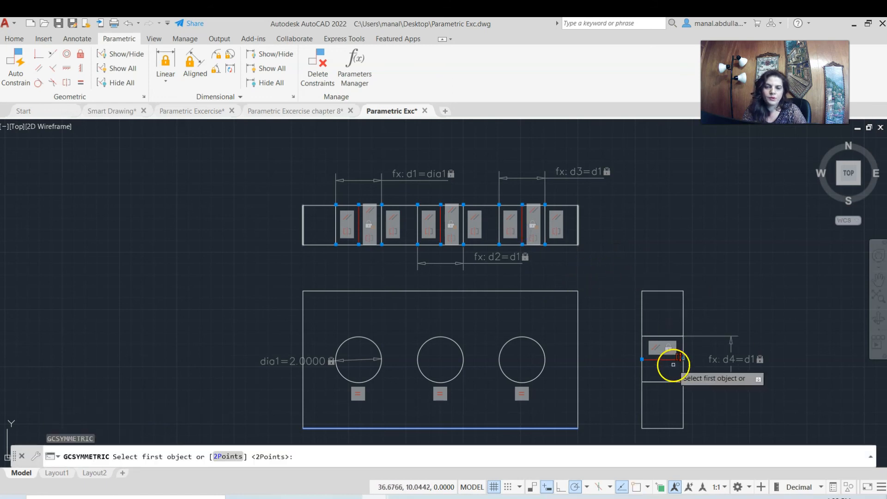
{"action": "left_click", "coordinate": [652, 335]}
{"action": "left_click", "coordinate": [651, 381]}
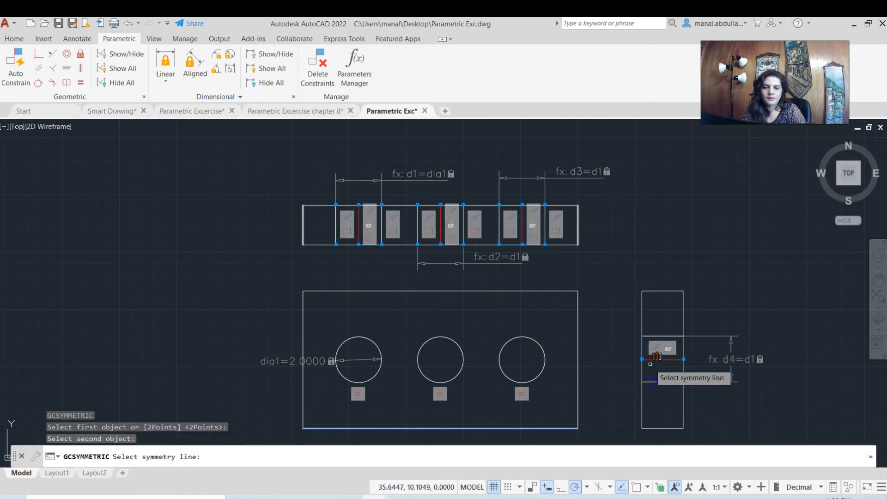
{"action": "left_click", "coordinate": [647, 359]}
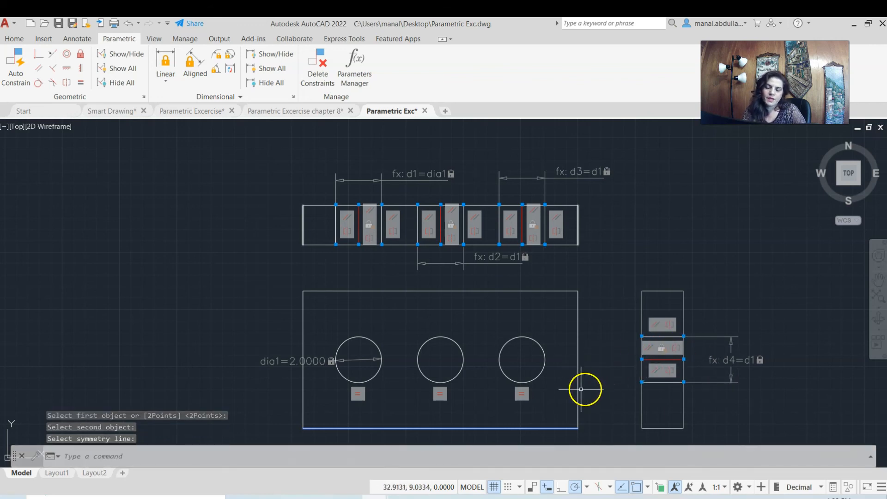
{"action": "key", "text": "Escape"}
Set the diameter constraint dia1 to 3 and hide all geometric constraint markers.
{"action": "double_click", "coordinate": [290, 363]}
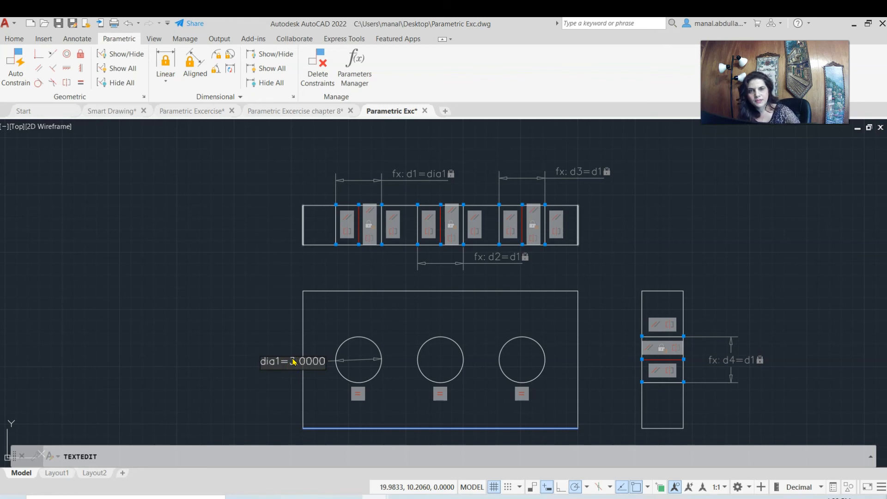
{"action": "left_click", "coordinate": [270, 402]}
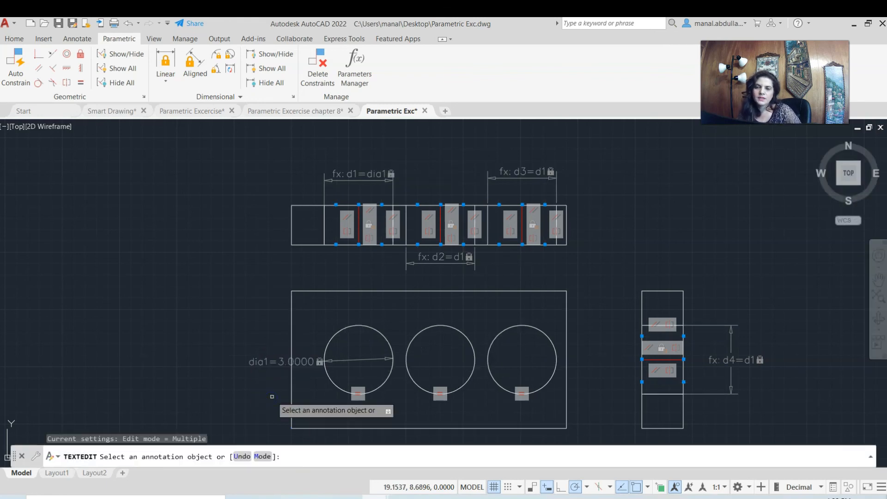
{"action": "left_click", "coordinate": [116, 88]}
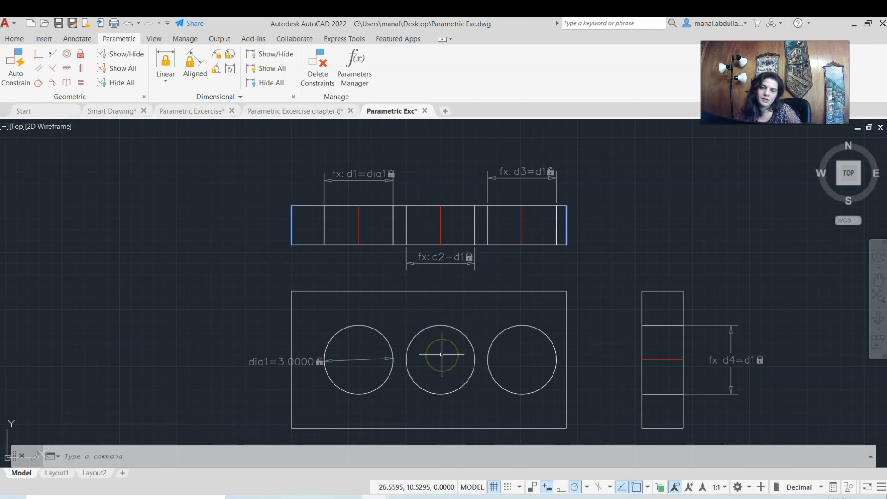
Set the diameter constraint dia1 to 2 and end the text editing.
{"action": "double_click", "coordinate": [286, 365]}
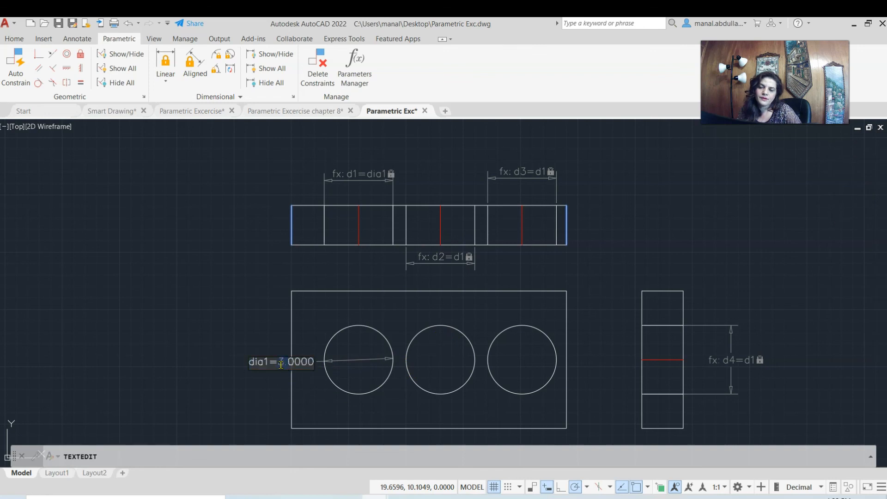
{"action": "left_click", "coordinate": [285, 366]}
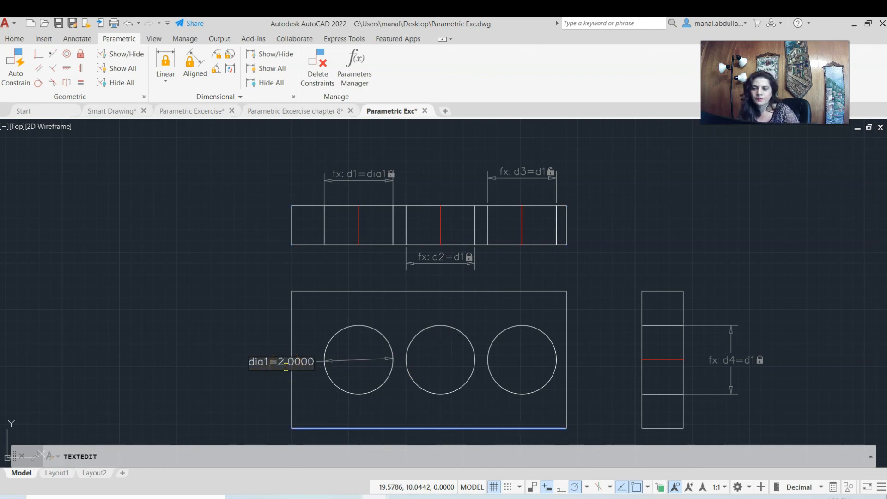
{"action": "left_click", "coordinate": [273, 400]}
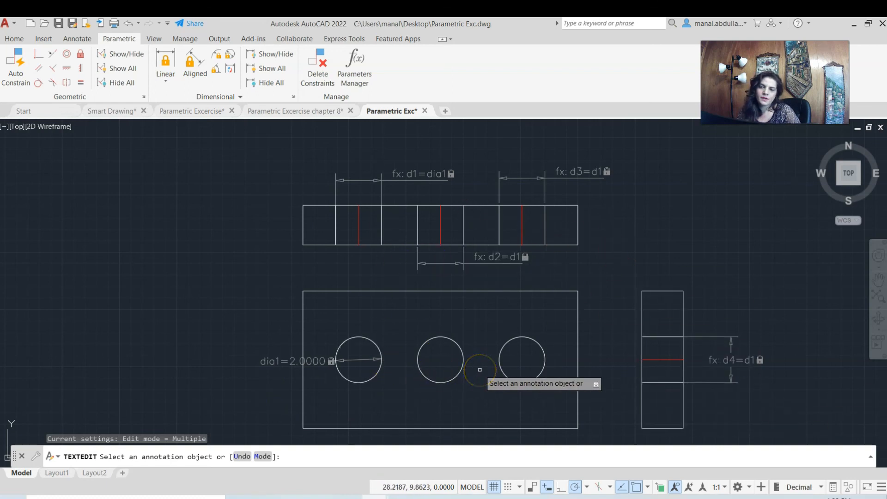
{"action": "key", "text": "Escape"}
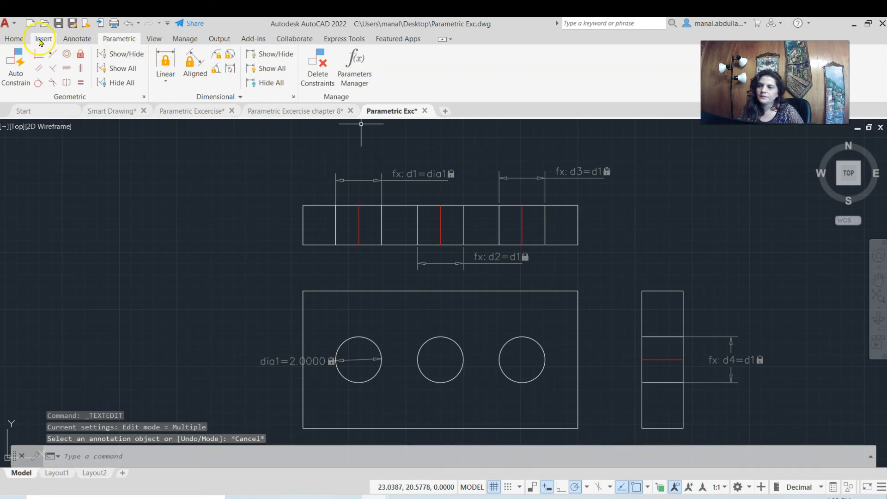
Try to move the side view's outline and hole edge lines to the side view layer.
{"action": "left_click", "coordinate": [13, 39]}
{"action": "left_click", "coordinate": [696, 272]}
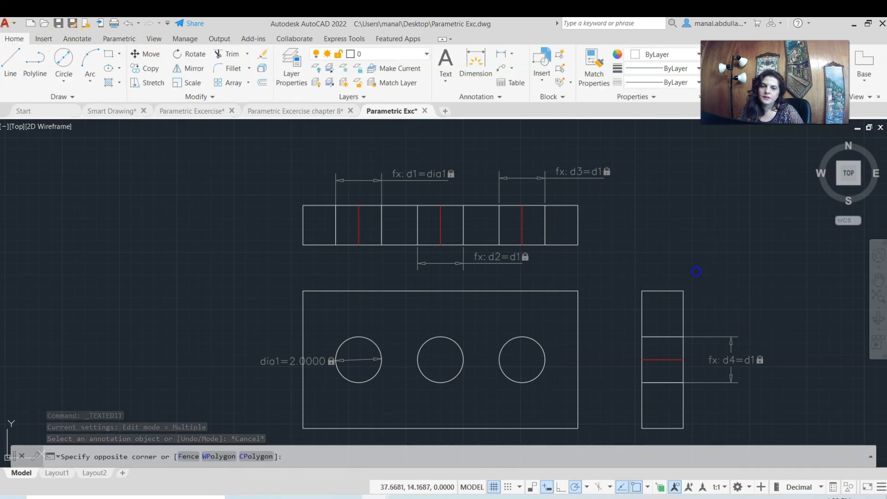
{"action": "left_click", "coordinate": [624, 316]}
{"action": "left_click", "coordinate": [663, 371]}
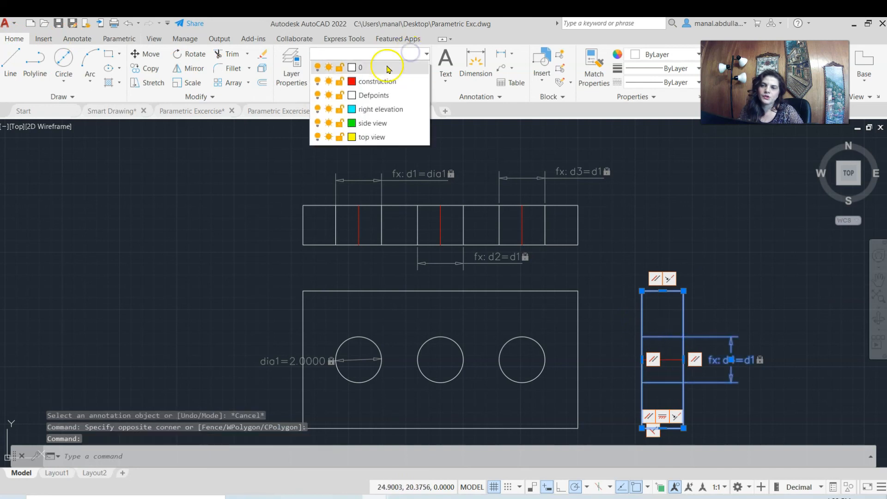
{"action": "left_click", "coordinate": [378, 119]}
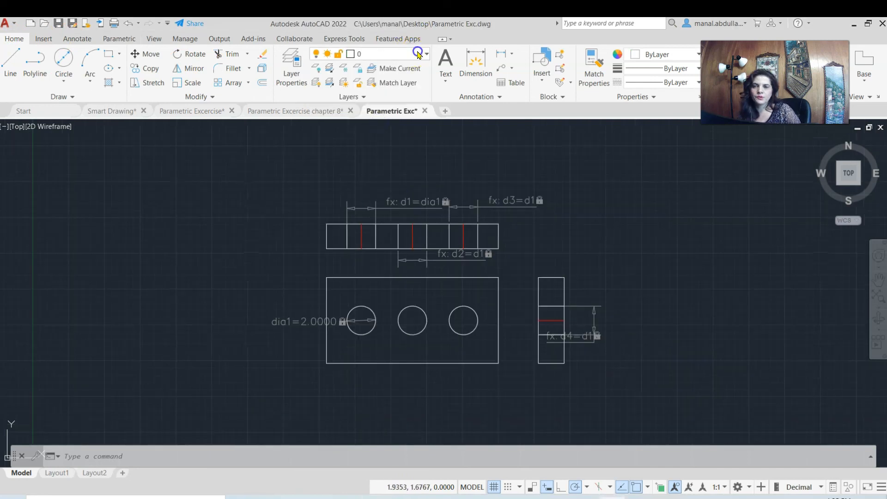
Assign the front view's rectangle and its three hole circles to the top view layer.
{"action": "left_click", "coordinate": [422, 54]}
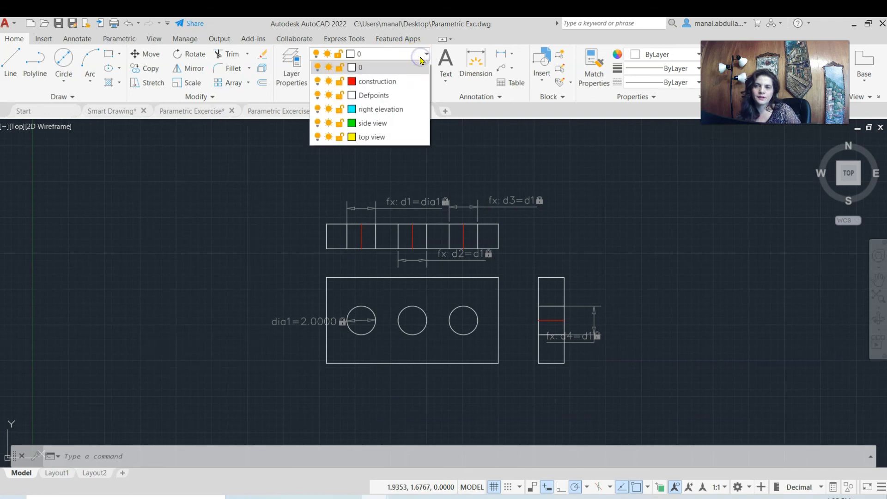
{"action": "left_click", "coordinate": [518, 293]}
{"action": "left_click", "coordinate": [502, 271]}
{"action": "left_click", "coordinate": [488, 297]}
{"action": "left_click", "coordinate": [480, 308]}
{"action": "left_click", "coordinate": [472, 323]}
{"action": "left_click", "coordinate": [426, 308]}
{"action": "left_click", "coordinate": [412, 315]}
{"action": "left_click", "coordinate": [368, 306]}
{"action": "left_click", "coordinate": [370, 305]}
{"action": "left_click", "coordinate": [422, 55]}
{"action": "left_click", "coordinate": [365, 140]}
{"action": "key", "text": "Escape"}
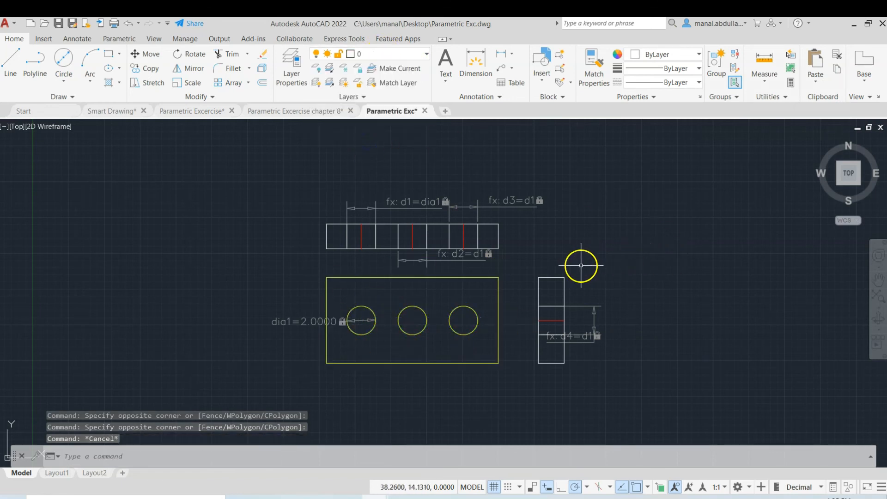
Assign the outline and hole edge lines of the view beside the plate to the side view layer.
{"action": "left_click", "coordinate": [581, 266]}
{"action": "left_click", "coordinate": [543, 337]}
{"action": "left_click", "coordinate": [422, 55]}
{"action": "left_click", "coordinate": [386, 123]}
{"action": "key", "text": "Escape"}
{"action": "left_click", "coordinate": [403, 52]}
{"action": "left_click", "coordinate": [366, 123]}
{"action": "key", "text": "Escape"}
{"action": "scroll", "coordinate": [553, 326], "scroll_direction": "up", "scroll_amount": 6}
{"action": "left_click", "coordinate": [527, 362]}
{"action": "left_click", "coordinate": [422, 55]}
{"action": "left_click", "coordinate": [386, 119]}
{"action": "key", "text": "Escape"}
Assign the outline and hole edge lines of the view above the plate to the side view layer.
{"action": "scroll", "coordinate": [425, 236], "scroll_direction": "down", "scroll_amount": 5}
{"action": "middle_click_drag", "start_coordinate": [422, 230], "coordinate": [544, 280]}
{"action": "left_click", "coordinate": [520, 157]}
{"action": "left_click", "coordinate": [473, 188]}
{"action": "left_click_drag", "start_coordinate": [438, 182], "coordinate": [392, 179]}
{"action": "left_click", "coordinate": [351, 179]}
{"action": "left_click", "coordinate": [316, 176]}
{"action": "left_click", "coordinate": [270, 192]}
{"action": "left_click", "coordinate": [276, 190]}
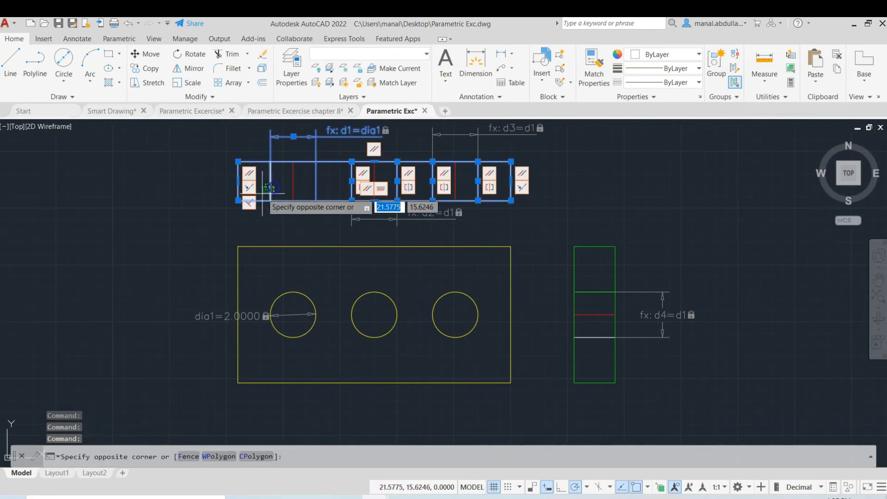
{"action": "left_click", "coordinate": [263, 193]}
{"action": "left_click", "coordinate": [411, 54]}
{"action": "left_click", "coordinate": [377, 135]}
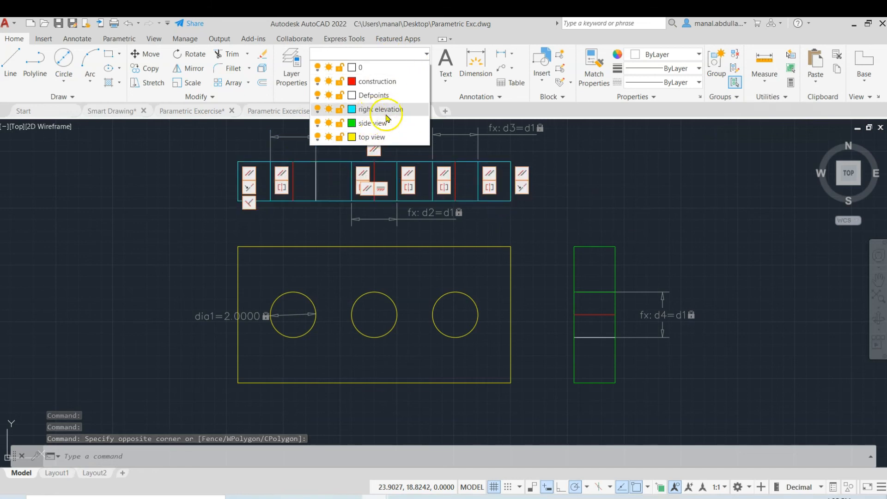
{"action": "left_click", "coordinate": [377, 123]}
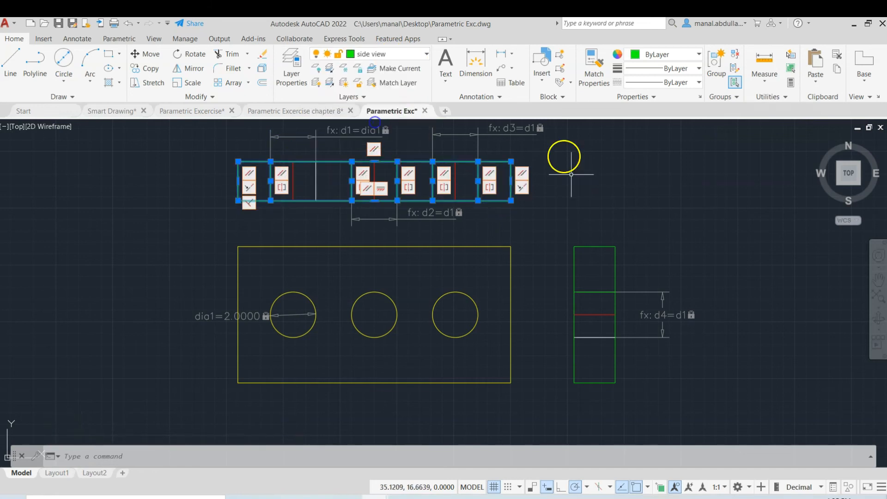
{"action": "key", "text": "Escape"}
Assign the outline and hole edge lines of the view beside the plate to the right elevation layer.
{"action": "left_click", "coordinate": [643, 236]}
{"action": "left_click", "coordinate": [572, 257]}
{"action": "left_click", "coordinate": [597, 278]}
{"action": "left_click", "coordinate": [593, 294]}
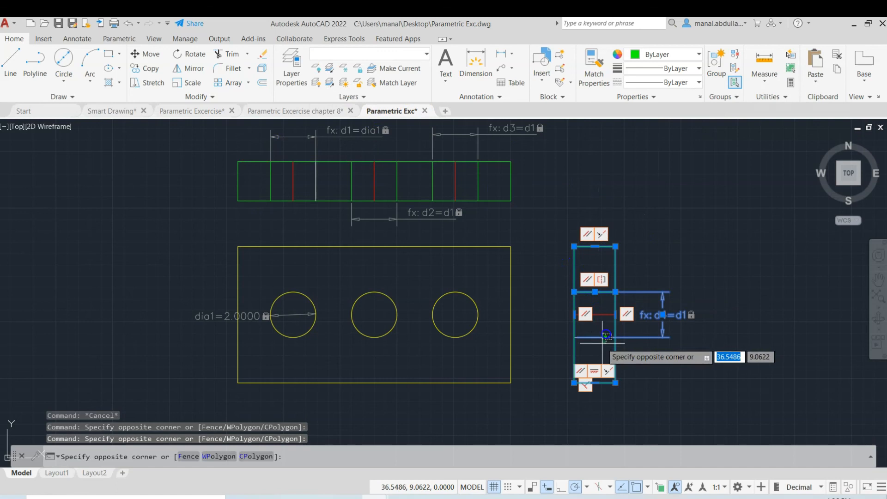
{"action": "left_click", "coordinate": [378, 54]}
{"action": "left_click", "coordinate": [376, 111]}
{"action": "key", "text": "Escape"}
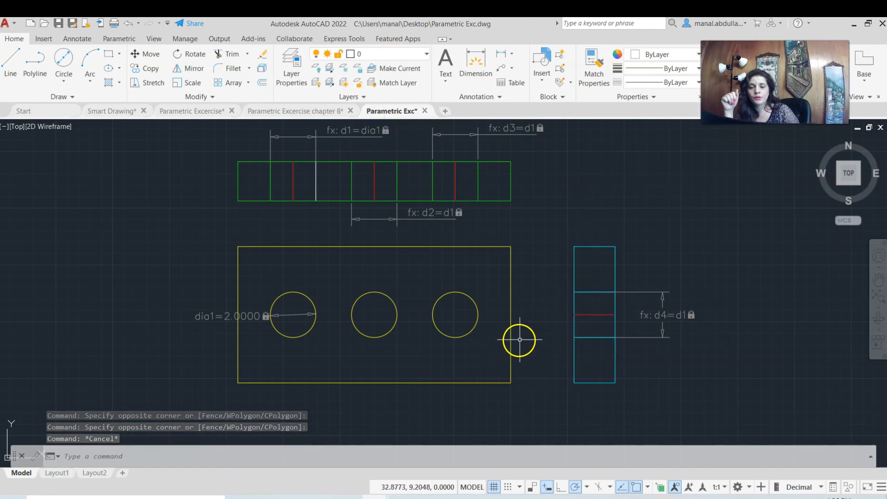
Turn on Infer Constraints for the drawing.
{"action": "scroll", "coordinate": [525, 346], "scroll_direction": "down", "scroll_amount": 2}
{"action": "mouse_move", "coordinate": [556, 390]}
{"action": "middle_mouse_down"}
{"action": "mouse_move", "coordinate": [441, 368]}
{"action": "mouse_move", "coordinate": [410, 389]}
{"action": "middle_mouse_up"}
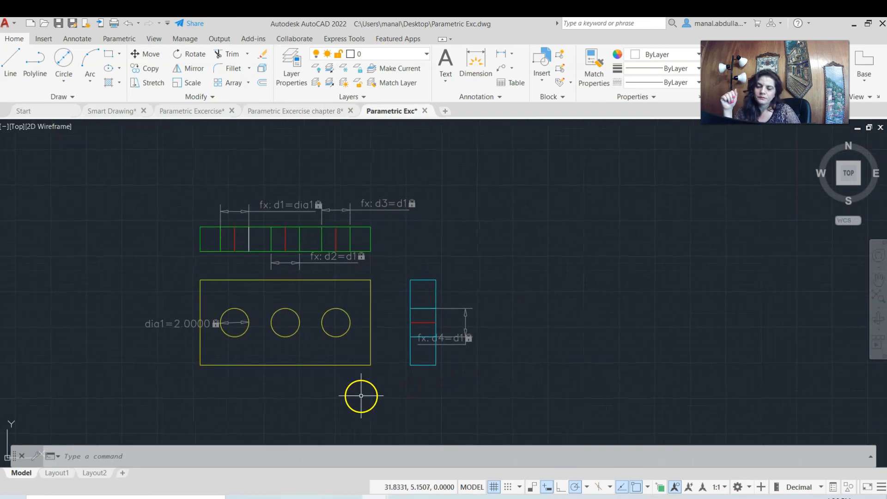
{"action": "left_click", "coordinate": [533, 486]}
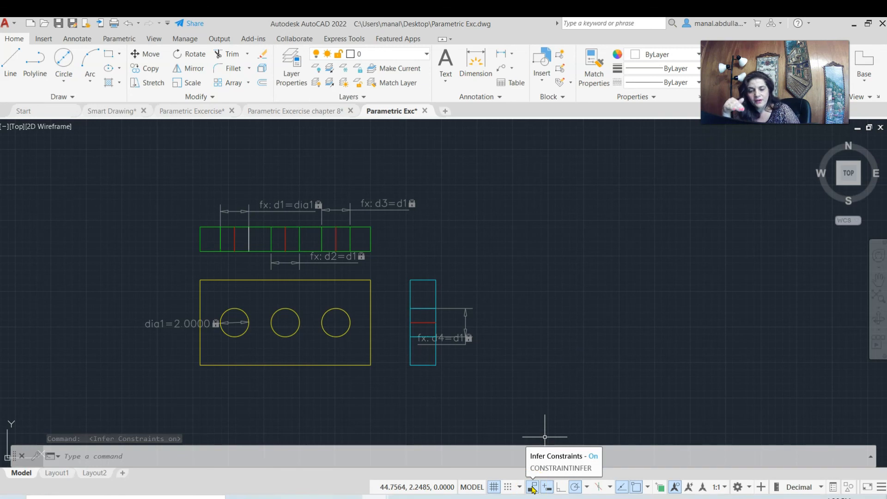
{"action": "left_click", "coordinate": [548, 488]}
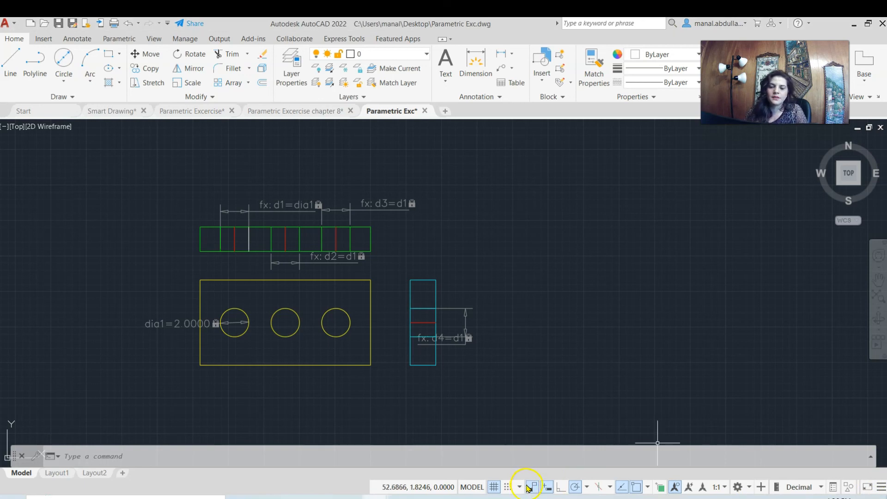
{"action": "left_click", "coordinate": [532, 488]}
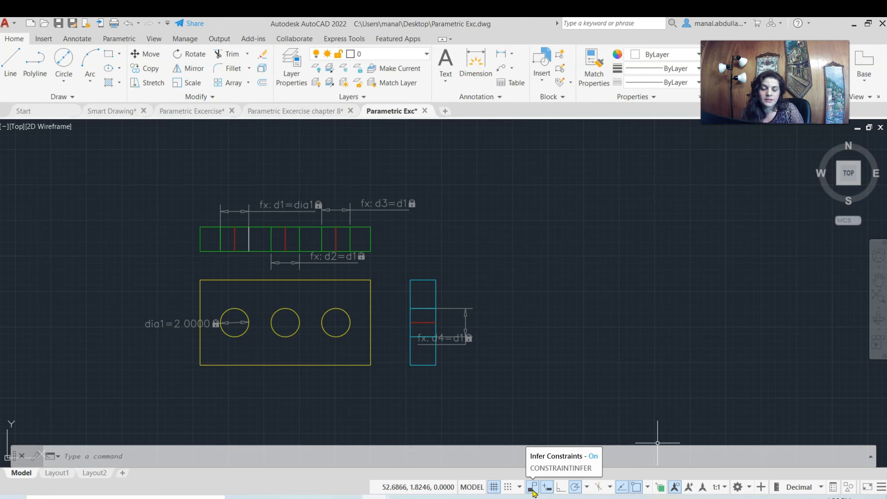
Draw a closed five-sided shape with the Line tool in the empty area beside the three views, starting with a horizontal top edge.
{"action": "left_click", "coordinate": [10, 60]}
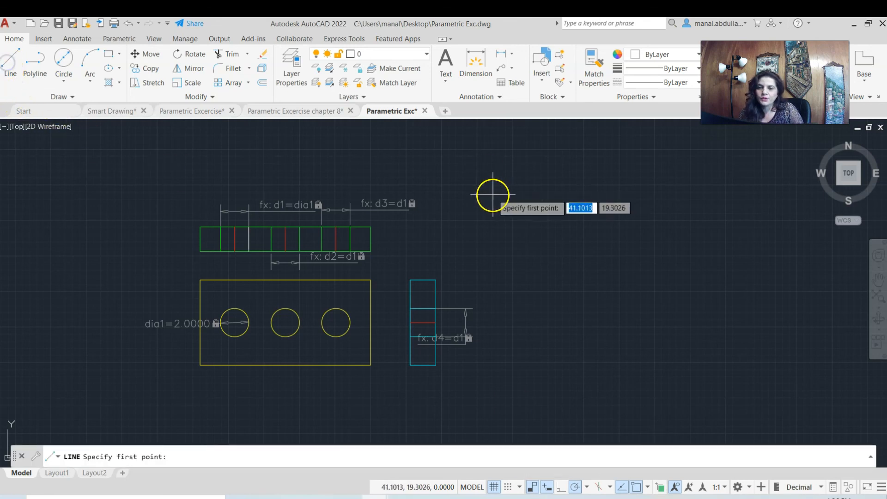
{"action": "left_click", "coordinate": [497, 197]}
{"action": "left_click", "coordinate": [640, 197]}
{"action": "left_click", "coordinate": [708, 284]}
{"action": "left_click", "coordinate": [675, 338]}
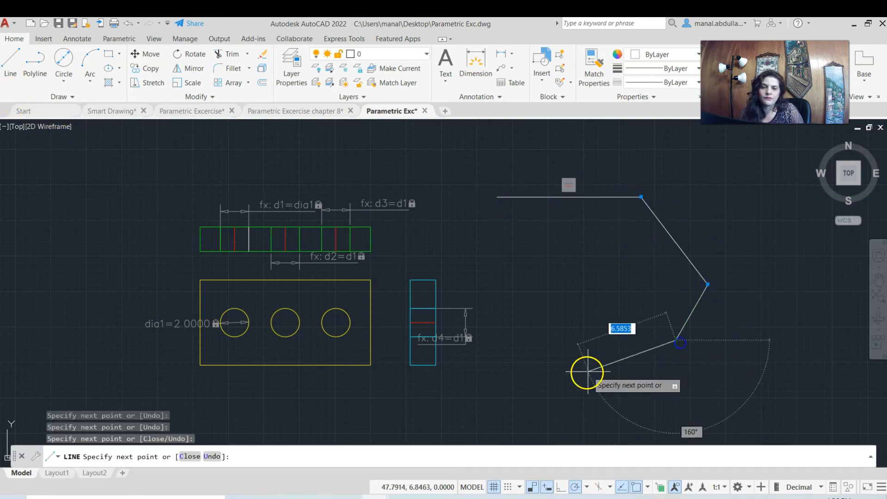
{"action": "left_click", "coordinate": [583, 374]}
{"action": "left_click", "coordinate": [497, 197]}
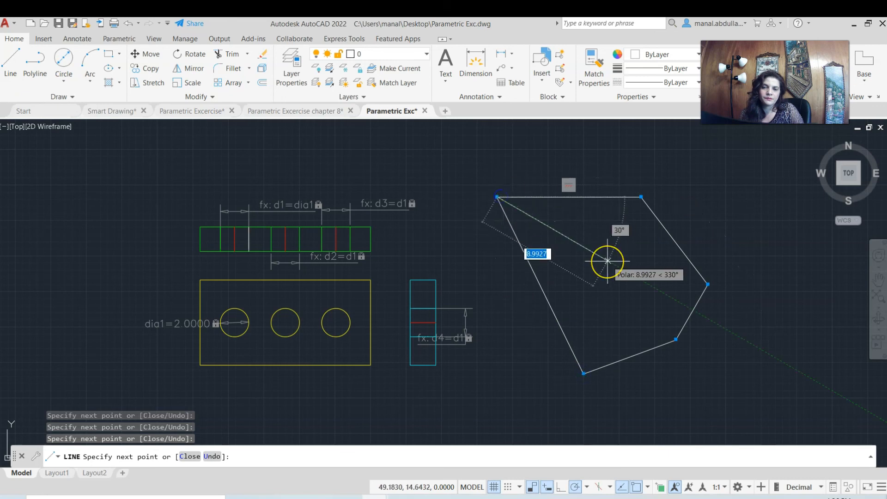
{"action": "key", "text": "Return"}
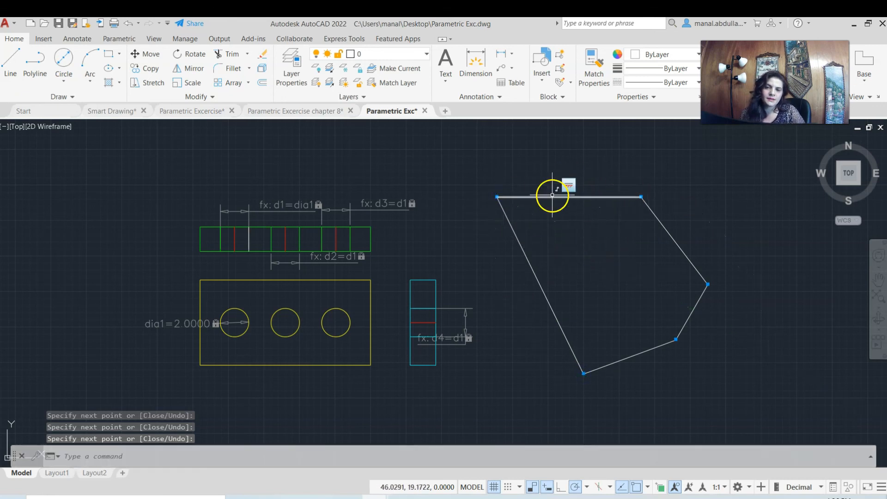
Stretch the lower two corners of the five-sided shape downward to test the inferred coincident constraints.
{"action": "scroll", "coordinate": [681, 269], "scroll_direction": "down", "scroll_amount": 2}
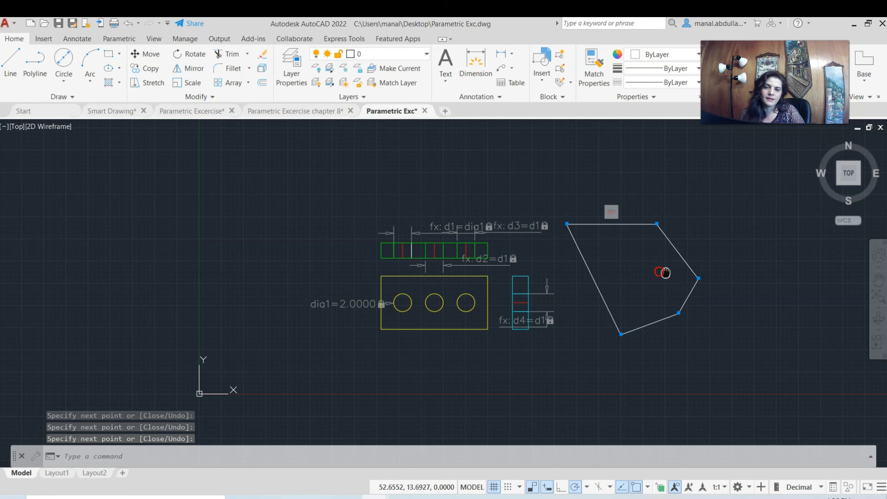
{"action": "middle_click_drag", "start_coordinate": [664, 273], "coordinate": [511, 260]}
{"action": "left_click", "coordinate": [524, 301]}
{"action": "left_click", "coordinate": [523, 300]}
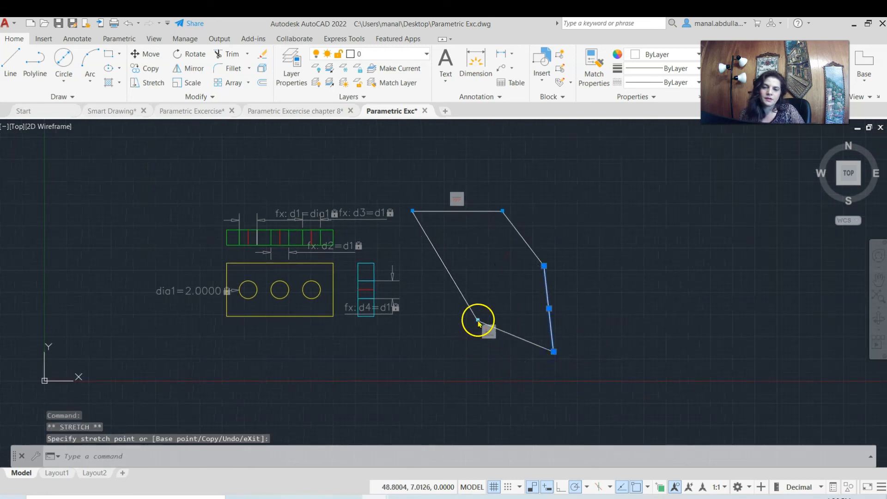
{"action": "left_click", "coordinate": [478, 321]}
{"action": "left_click", "coordinate": [481, 320]}
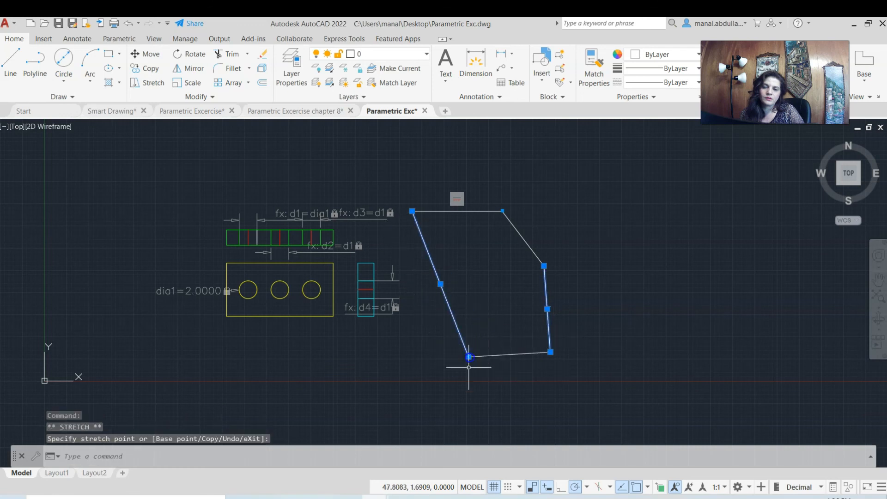
Draw a single vertical line to the right of the five-sided shape.
{"action": "left_click", "coordinate": [6, 69]}
{"action": "left_click", "coordinate": [622, 204]}
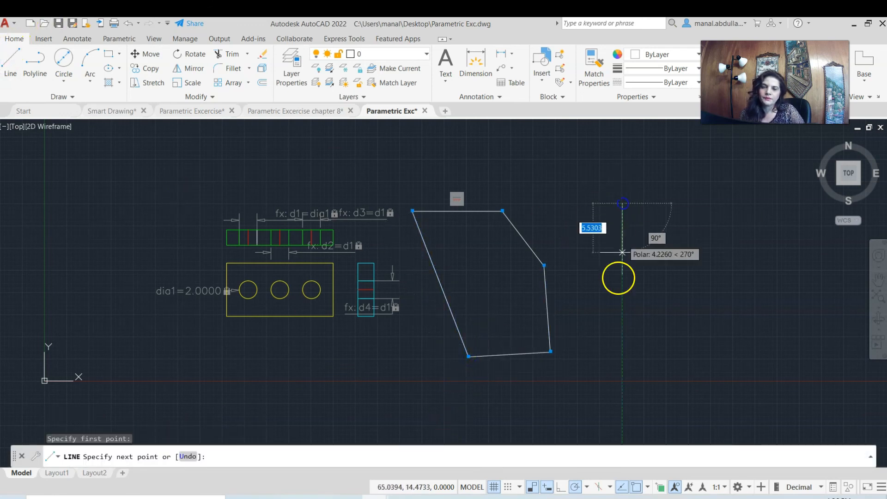
{"action": "left_click", "coordinate": [622, 302]}
{"action": "key", "text": "Return"}
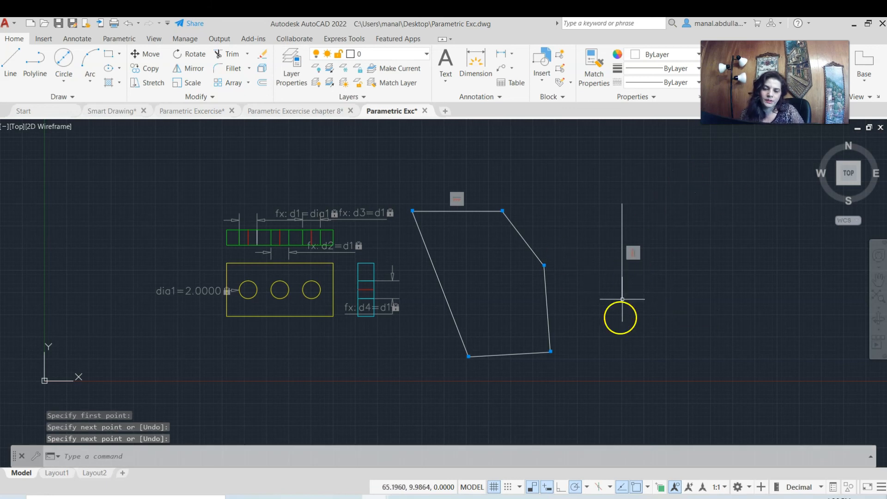
Turn off Infer Constraints for the drawing.
{"action": "left_click", "coordinate": [531, 490]}
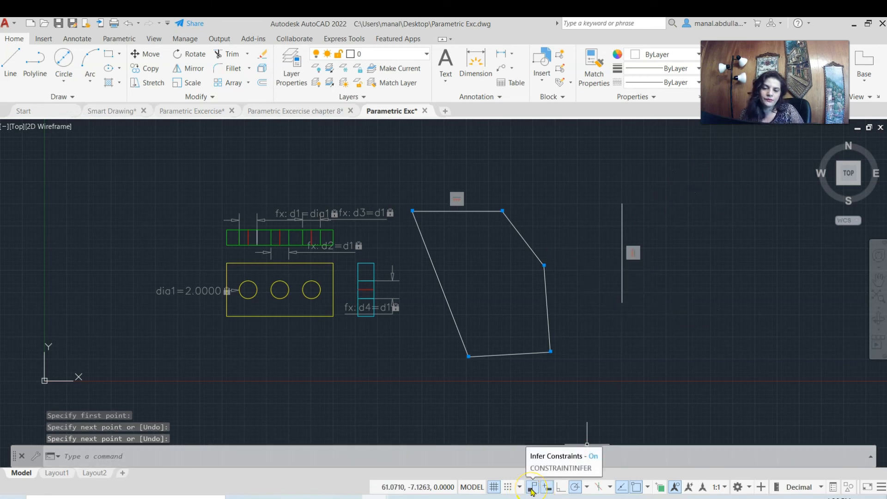
{"action": "left_click", "coordinate": [532, 491]}
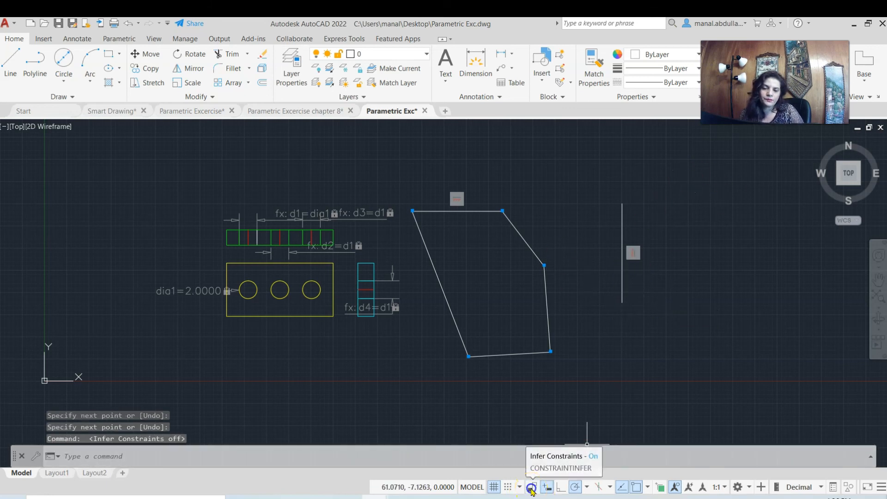
Draw a closed four-sided shape with the Line tool to the right of the single vertical line.
{"action": "left_click", "coordinate": [10, 63]}
{"action": "left_click", "coordinate": [703, 225]}
{"action": "left_click", "coordinate": [687, 325]}
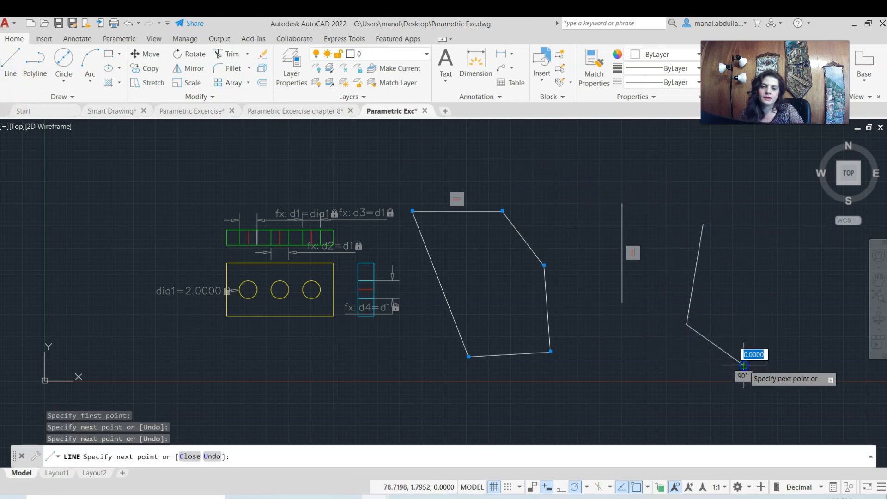
{"action": "left_click", "coordinate": [743, 365]}
{"action": "left_click", "coordinate": [756, 272]}
{"action": "left_click", "coordinate": [702, 222]}
{"action": "key", "text": "Return"}
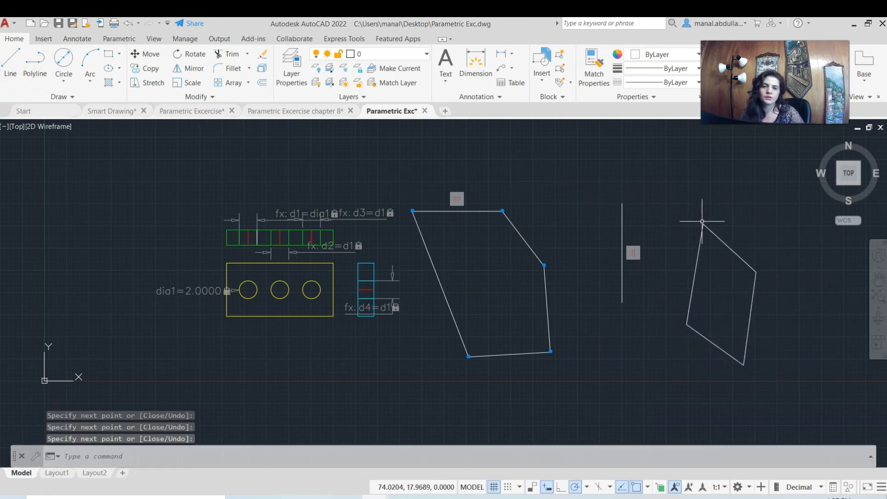
Apply Auto Constrain to the four lines of the four-sided shape.
{"action": "left_click", "coordinate": [119, 39]}
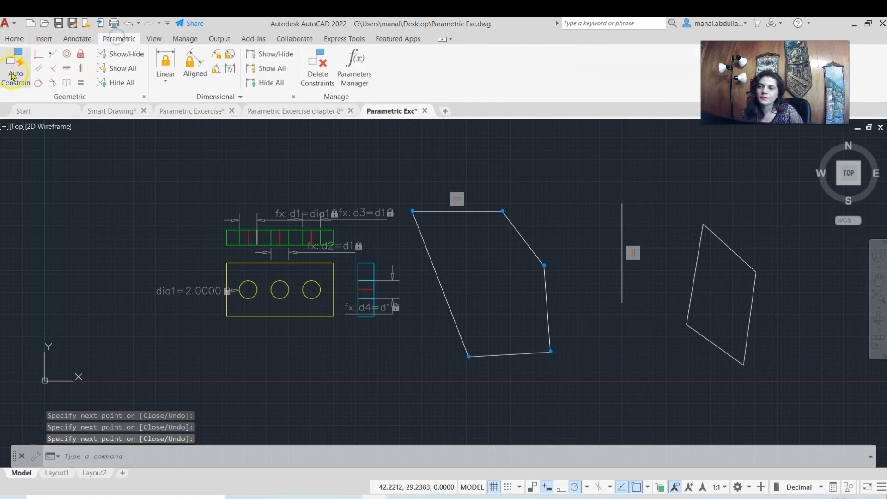
{"action": "left_click", "coordinate": [16, 64]}
{"action": "left_click", "coordinate": [780, 206]}
{"action": "left_click", "coordinate": [679, 375]}
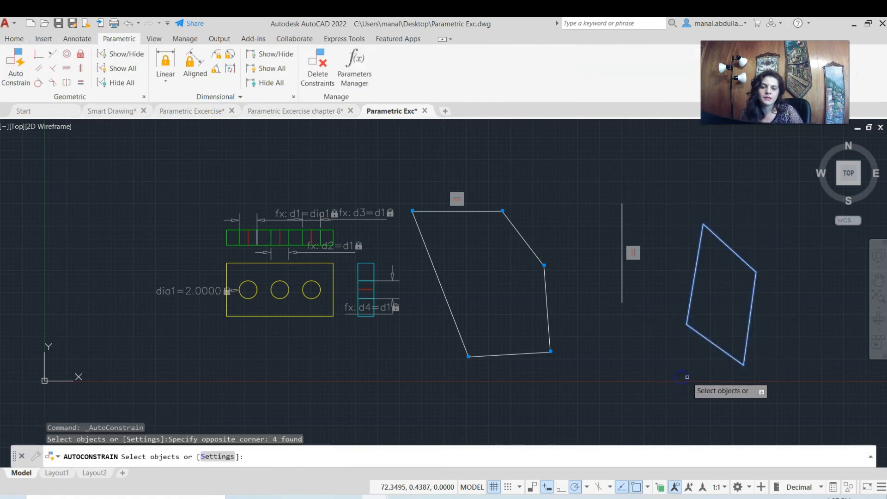
{"action": "key", "text": "Return"}
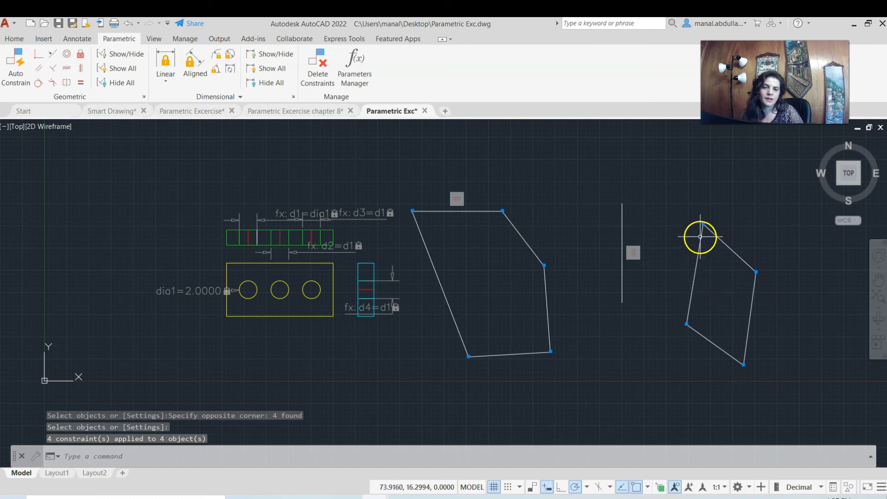
Delete the five-sided shape, the vertical line and the four-sided shape, keeping only the three views of the plate.
{"action": "left_click", "coordinate": [776, 224]}
{"action": "left_click", "coordinate": [492, 378]}
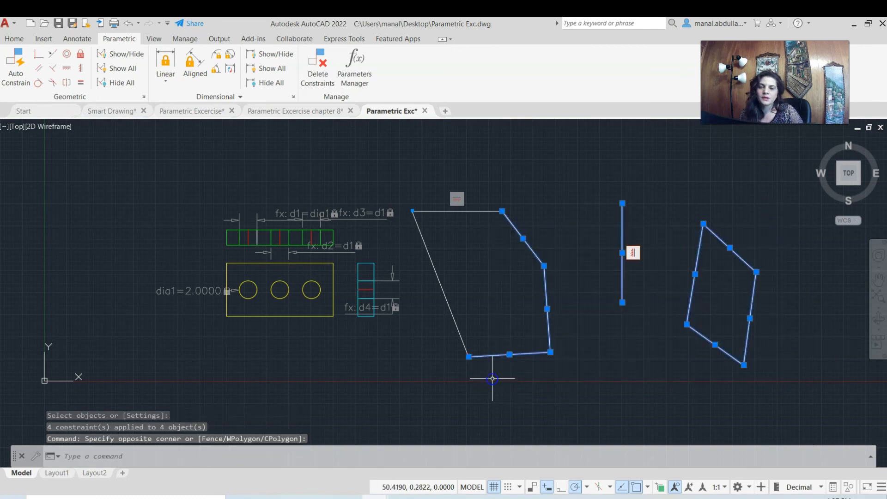
{"action": "left_click", "coordinate": [561, 178]}
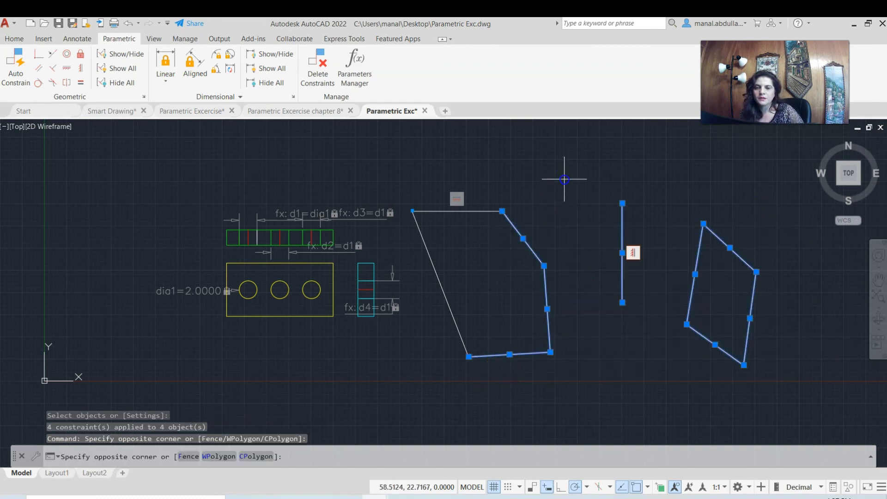
{"action": "left_click", "coordinate": [442, 349]}
{"action": "key", "text": "Delete"}
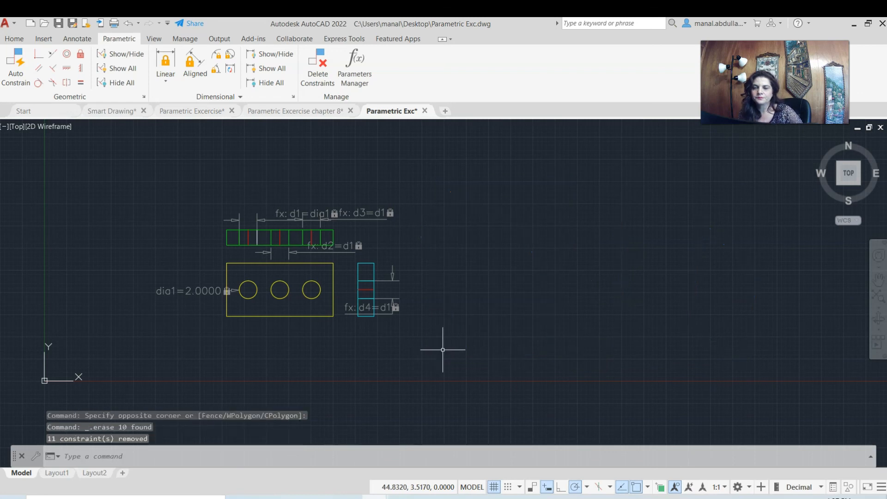
Set the dia1 hole diameter parameter to 3.0000 in the Parameters Manager and close the manager.
{"action": "scroll", "coordinate": [380, 296], "scroll_direction": "up", "scroll_amount": 4}
{"action": "middle_click_drag", "start_coordinate": [292, 224], "coordinate": [596, 254]}
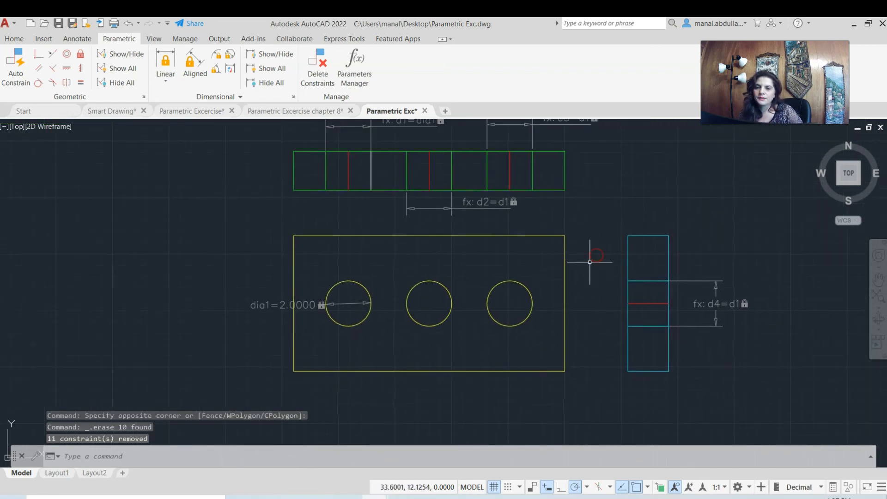
{"action": "scroll", "coordinate": [589, 262], "scroll_direction": "down", "scroll_amount": 2}
{"action": "left_click", "coordinate": [354, 67]}
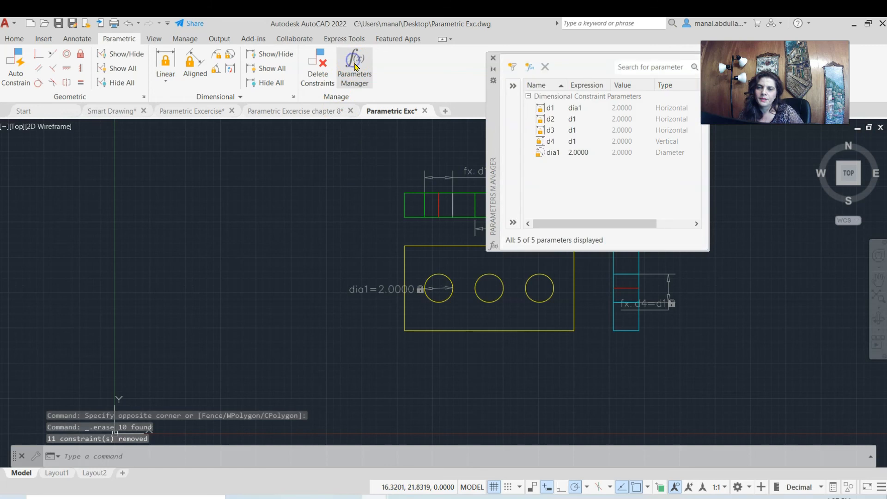
{"action": "left_click", "coordinate": [578, 153]}
{"action": "left_click", "coordinate": [571, 156]}
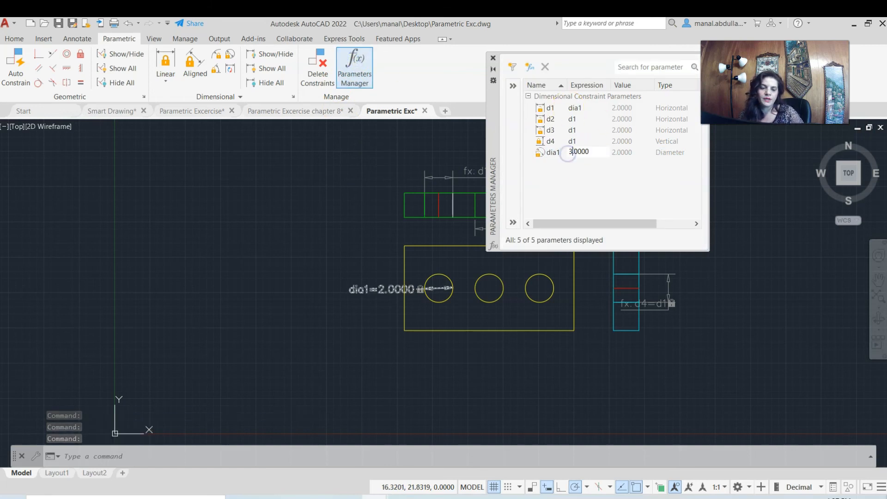
{"action": "type", "text": "3.0000"}
{"action": "key", "text": "Return"}
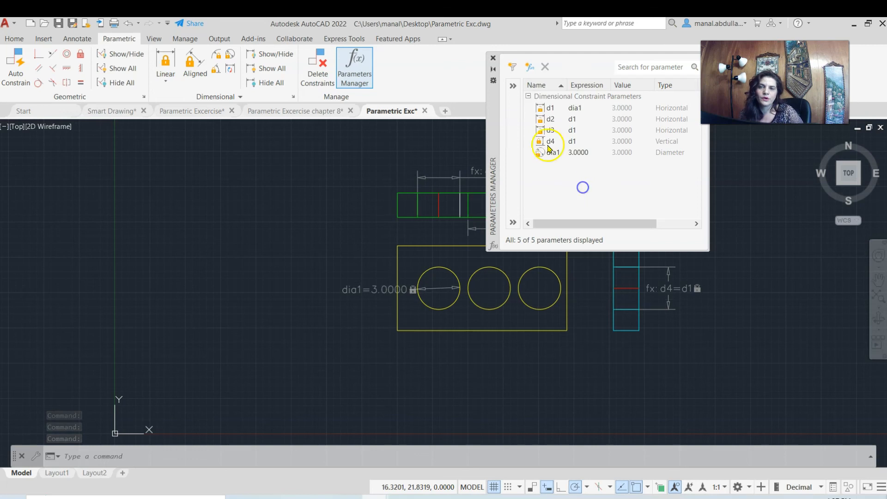
{"action": "left_click", "coordinate": [493, 59]}
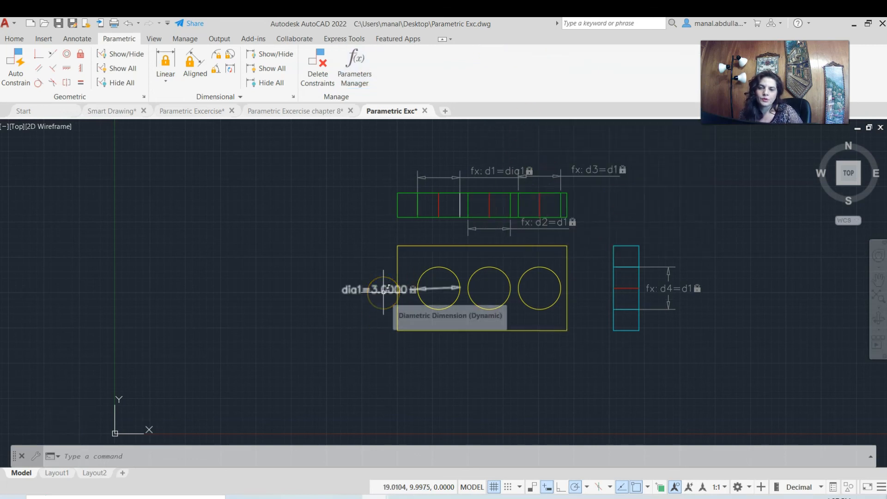
{"action": "scroll", "coordinate": [433, 289], "scroll_direction": "down", "scroll_amount": 2}
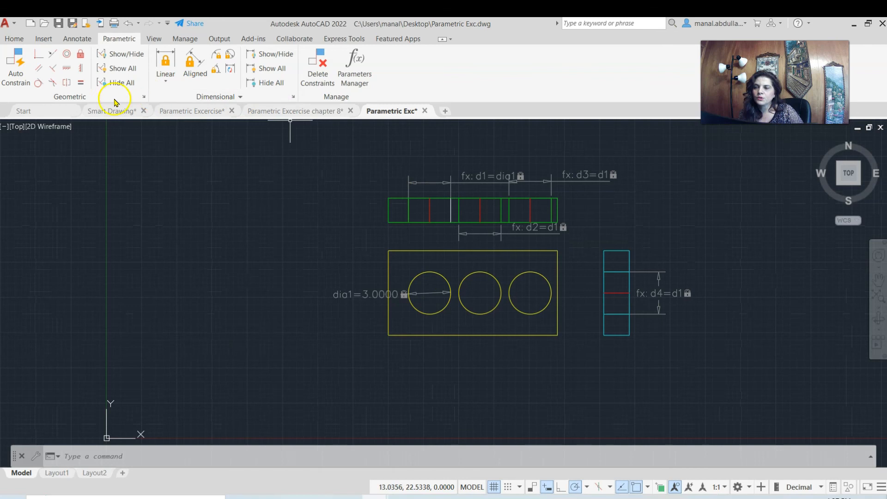
In the Smart Drawing file, delete the dimensional constraint on the rightmost hole edges of the view above the constrained plate.
{"action": "left_click", "coordinate": [102, 113]}
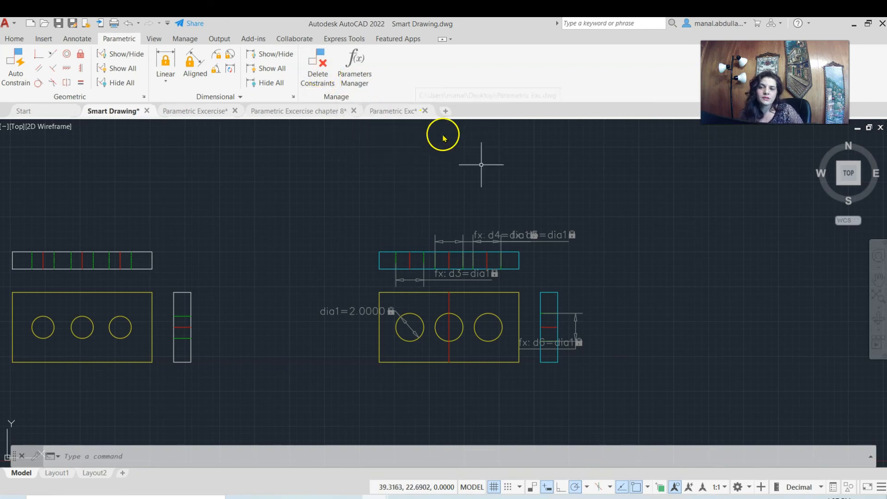
{"action": "left_click", "coordinate": [604, 200]}
{"action": "left_click", "coordinate": [544, 261]}
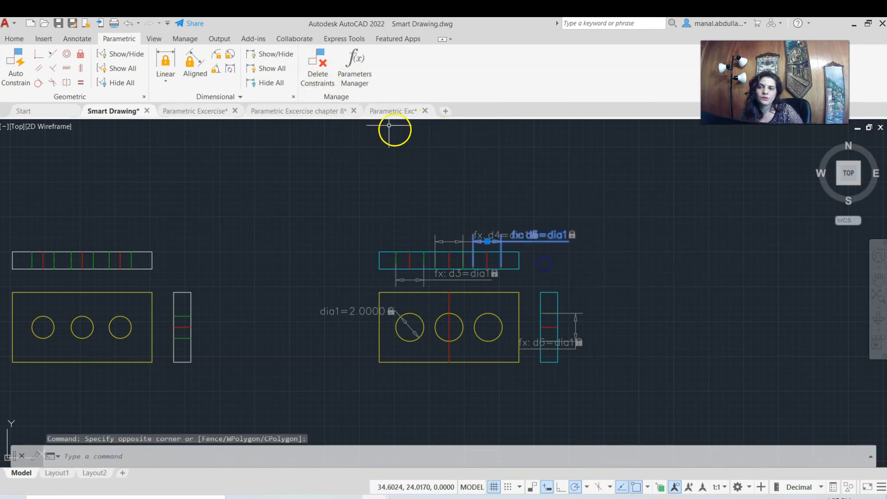
{"action": "left_click", "coordinate": [324, 80]}
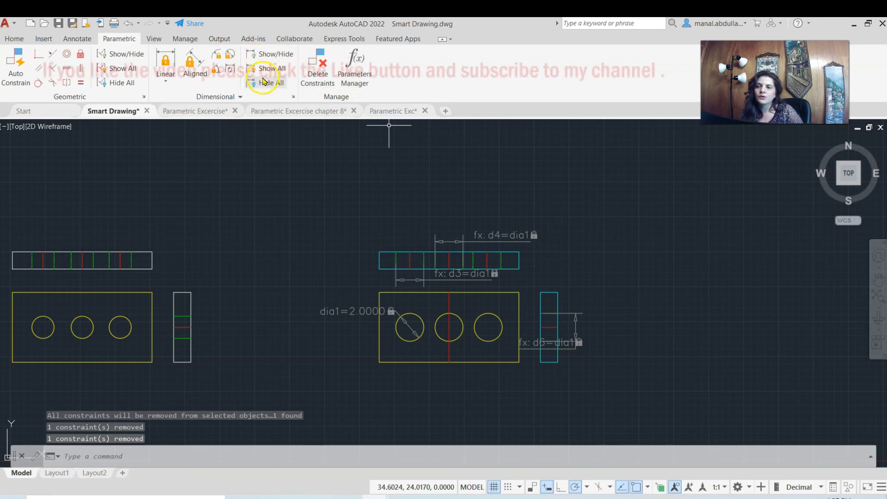